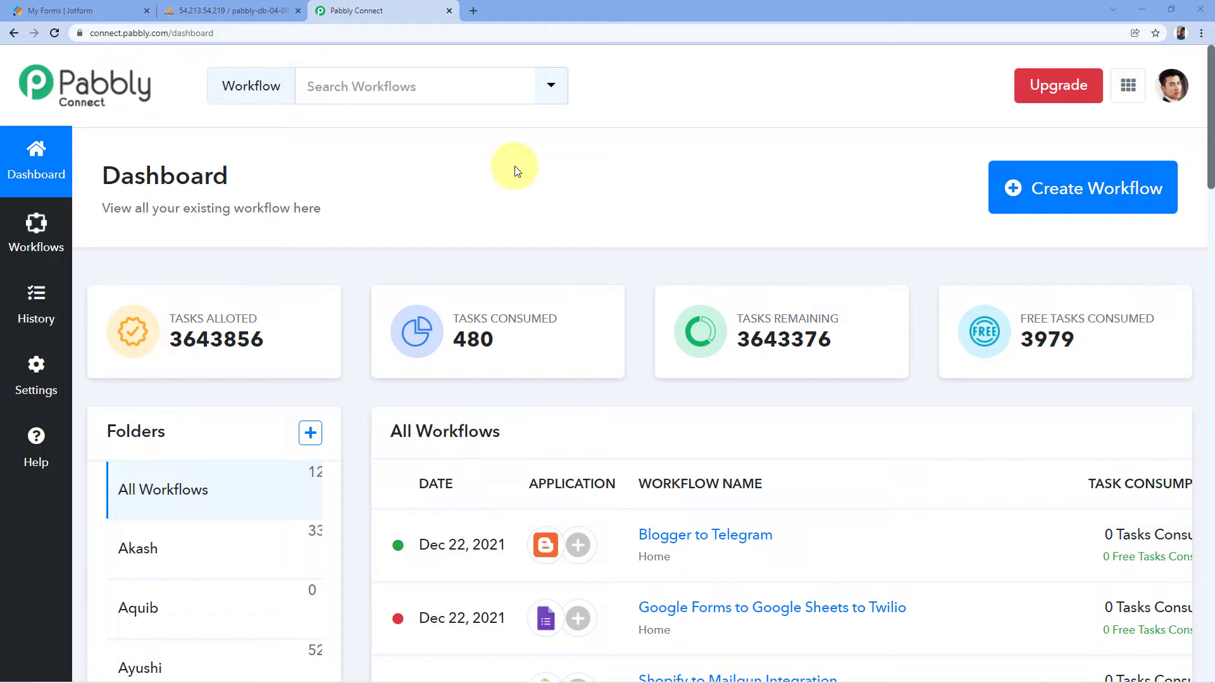
Open pabbly.com in a new browser tab to view the home page with its sign-up option, and close that tab.
{"action": "left_click", "coordinate": [479, 12]}
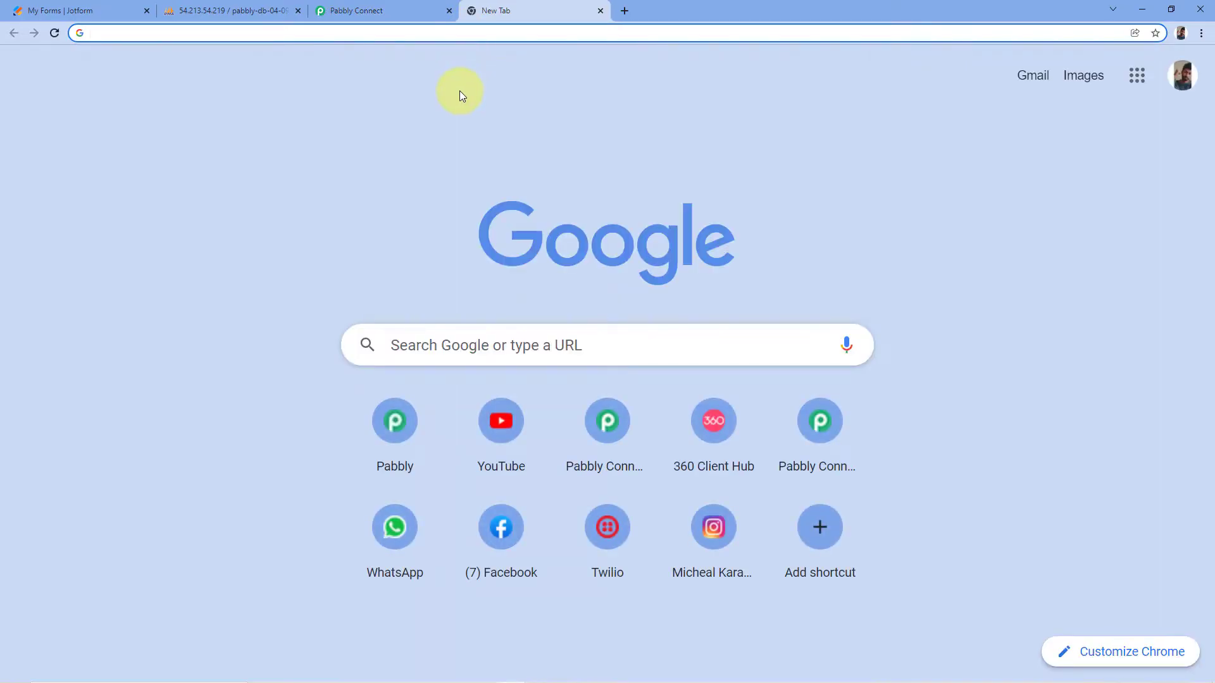
{"action": "type", "text": "pabbly.com"}
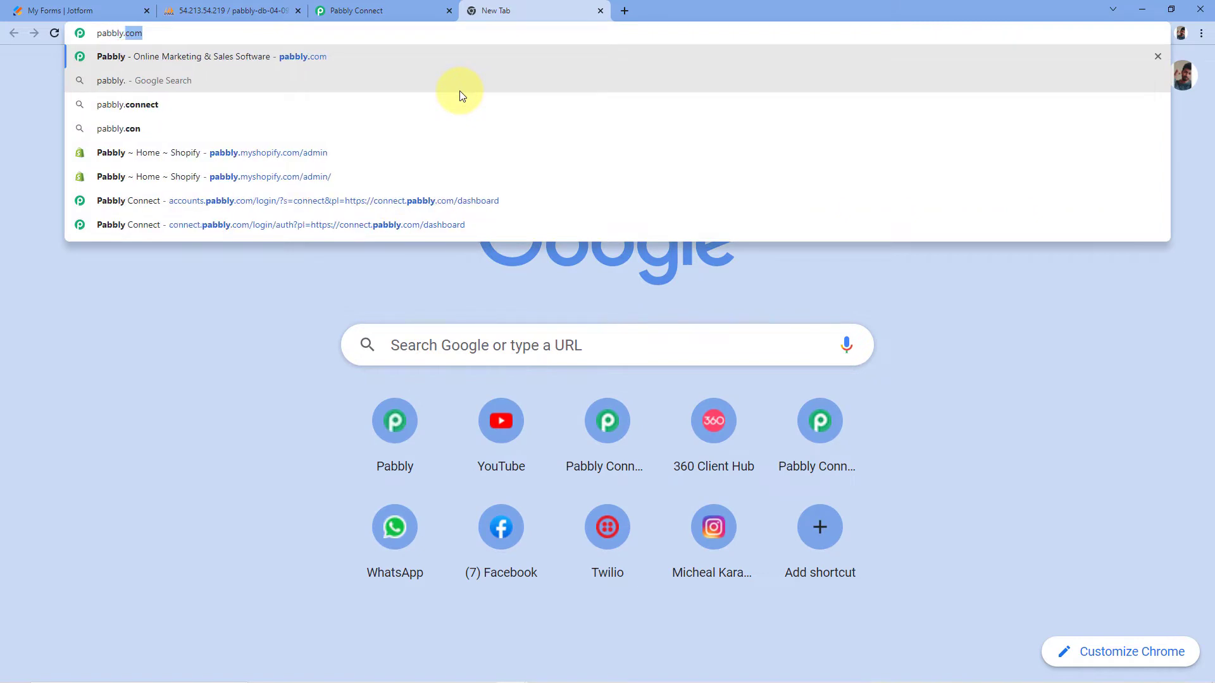
{"action": "key", "text": "Return"}
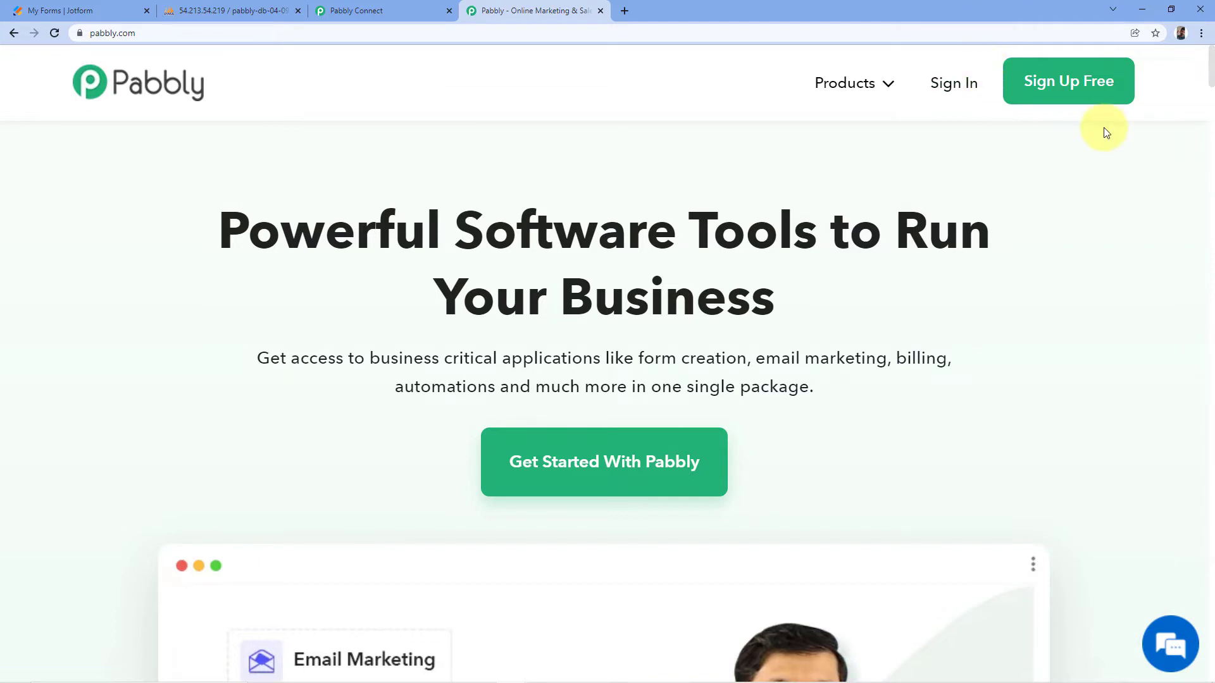
{"action": "left_click", "coordinate": [601, 10]}
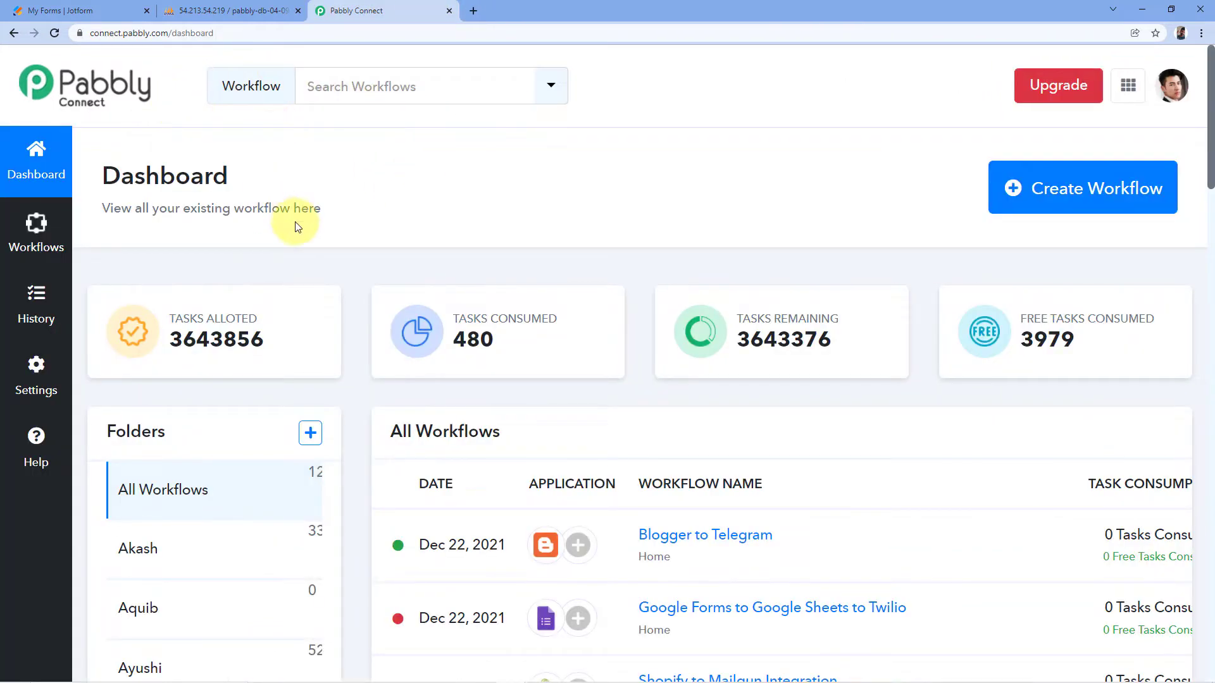
Create a new workflow named "Jotform to MySQL".
{"action": "left_click", "coordinate": [1074, 184]}
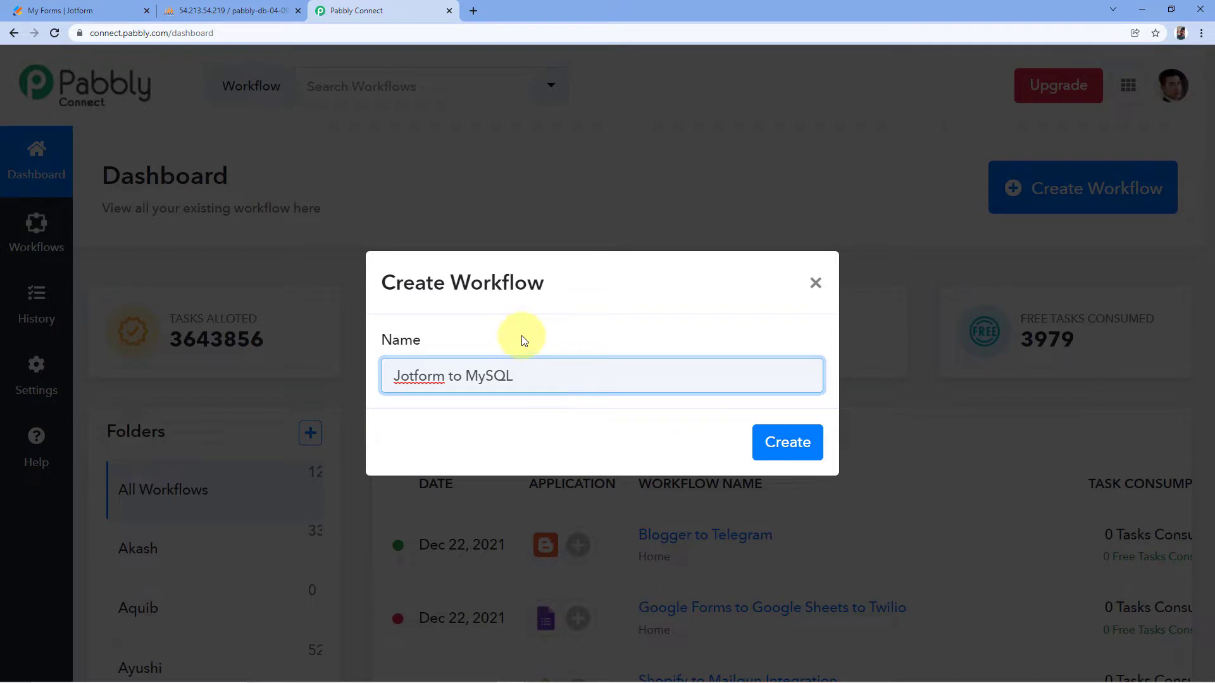
{"action": "left_click", "coordinate": [791, 441]}
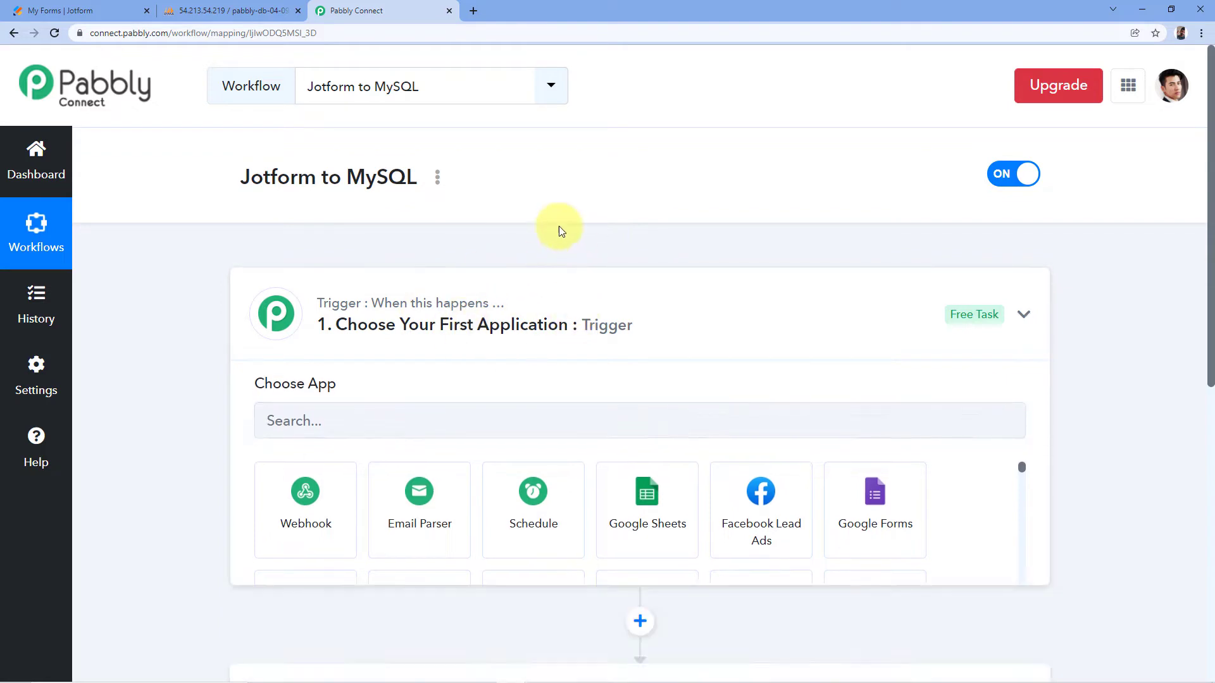
Set the workflow's trigger application to JotForm with the trigger event New Response.
{"action": "scroll", "coordinate": [513, 233], "scroll_direction": "down", "scroll_amount": 1}
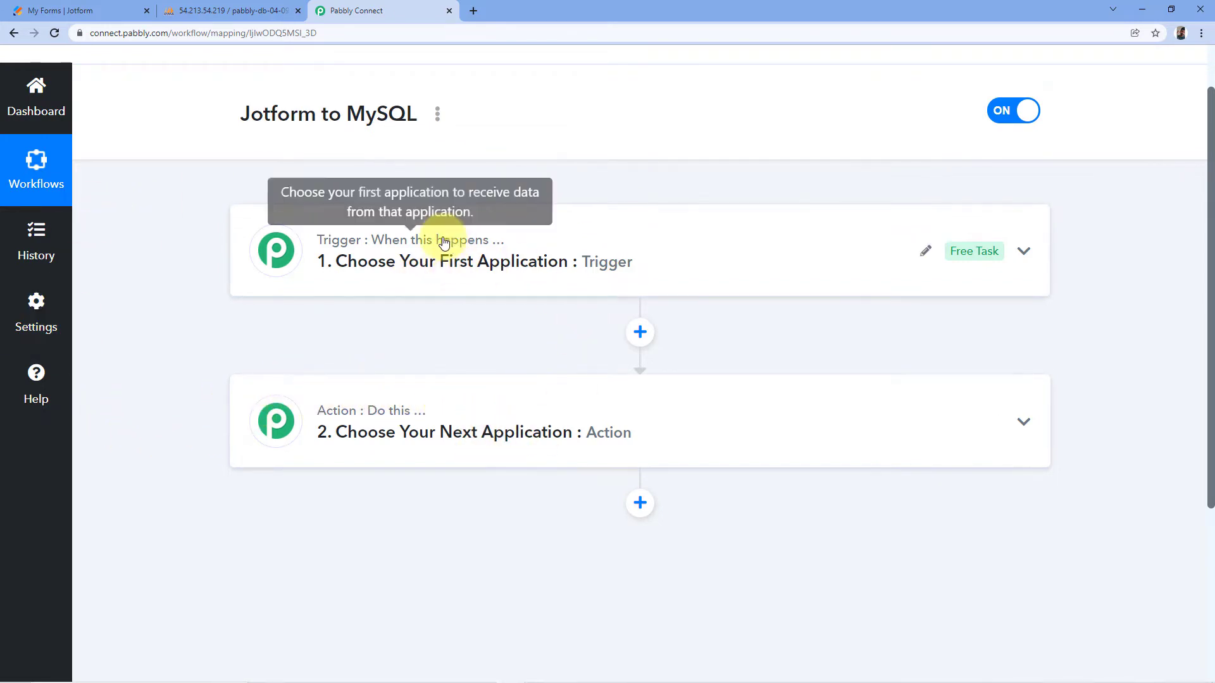
{"action": "left_click", "coordinate": [408, 278]}
{"action": "scroll", "coordinate": [393, 253], "scroll_direction": "down", "scroll_amount": 2}
{"action": "left_click", "coordinate": [344, 239]}
{"action": "type", "text": "Jot"}
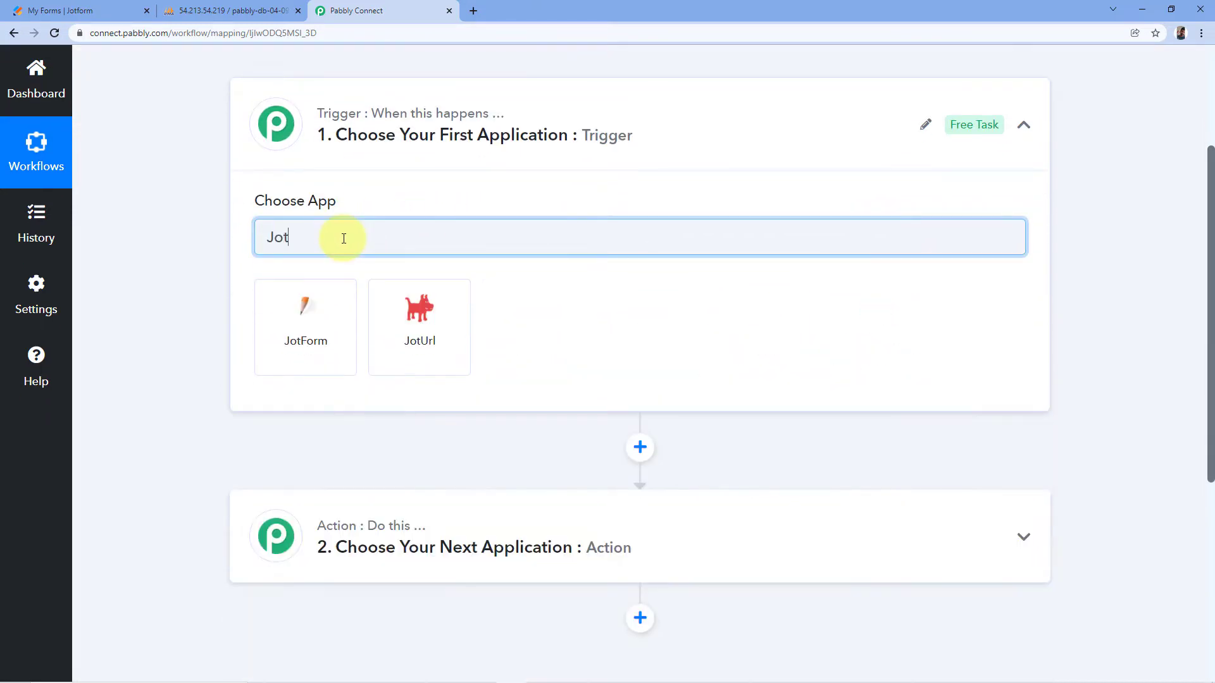
{"action": "left_click", "coordinate": [302, 307]}
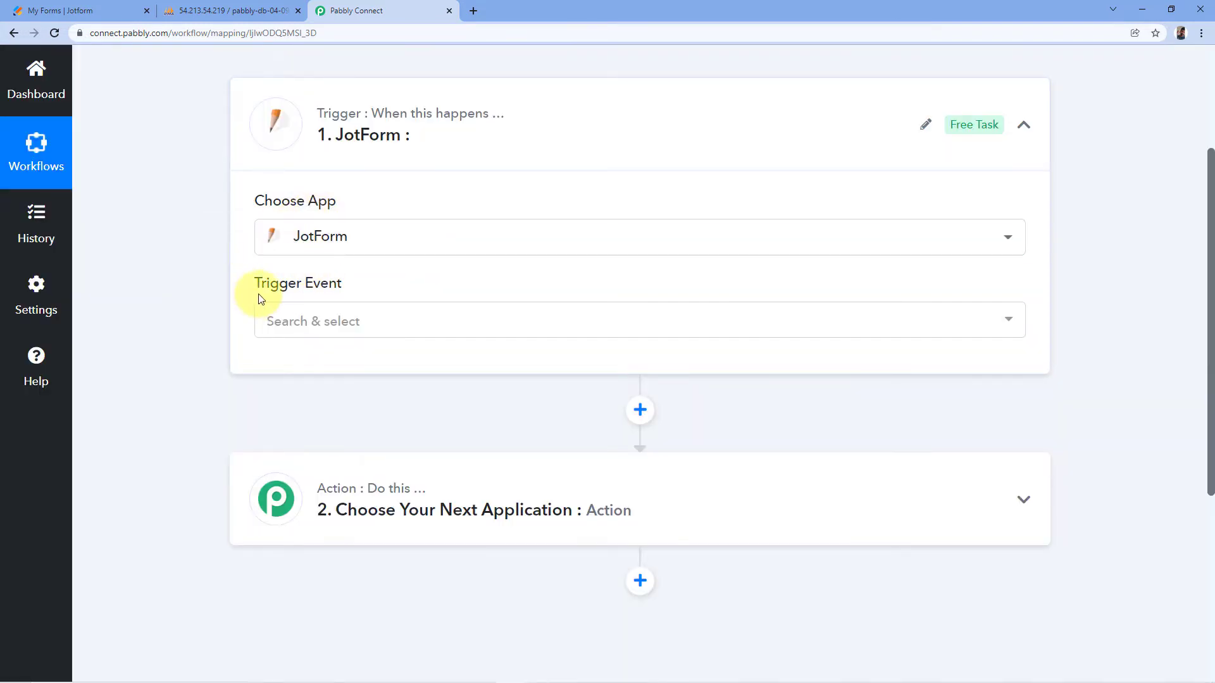
{"action": "left_click", "coordinate": [352, 330]}
{"action": "left_click", "coordinate": [319, 417]}
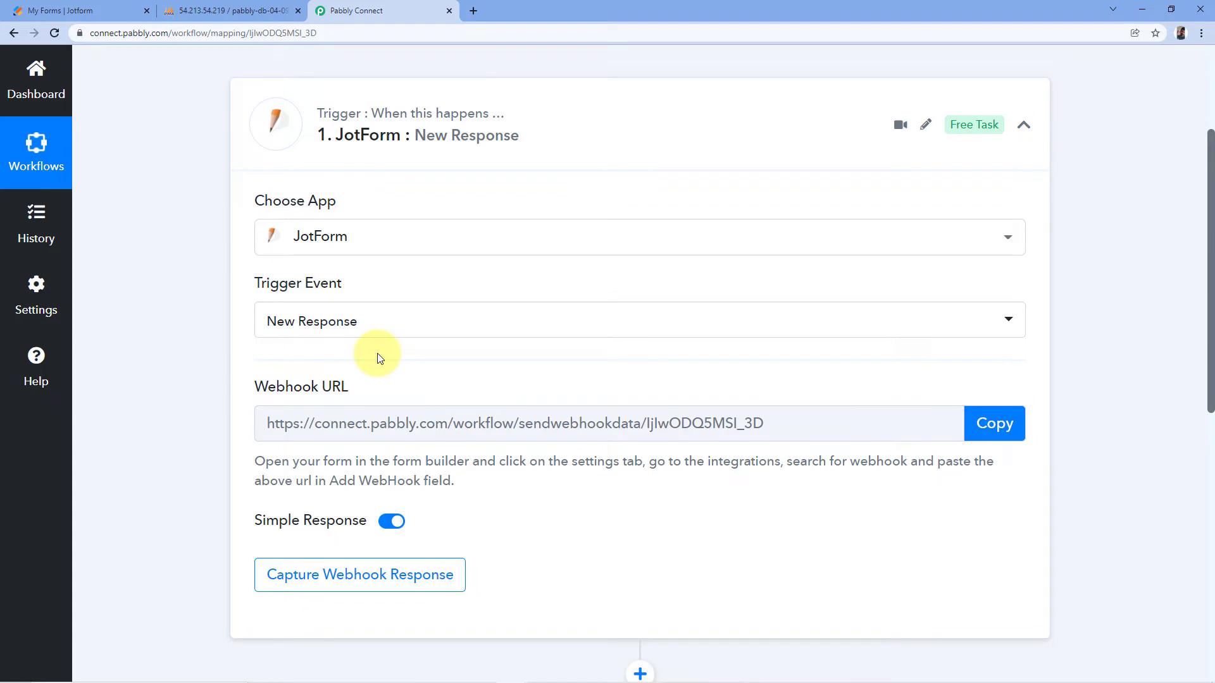
{"action": "scroll", "coordinate": [378, 359], "scroll_direction": "down", "scroll_amount": 1}
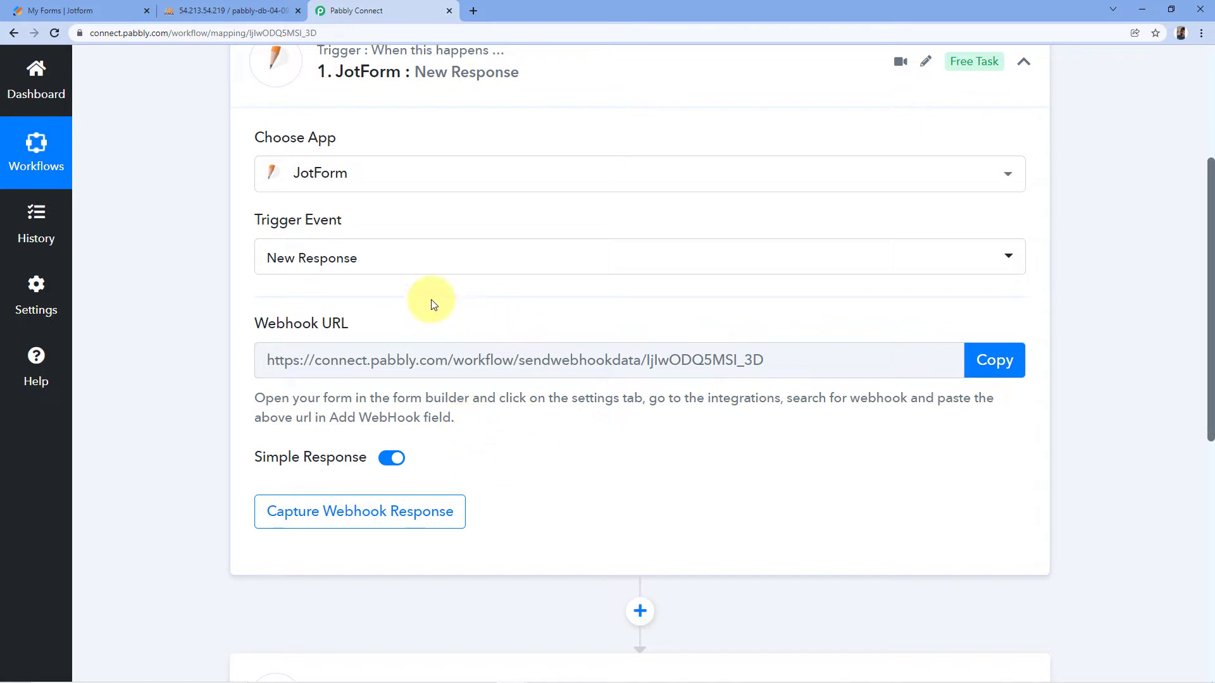
Switch to Jotform, open the Student Detail Form for editing and review its name, email and phone number fields.
{"action": "left_click", "coordinate": [51, 11]}
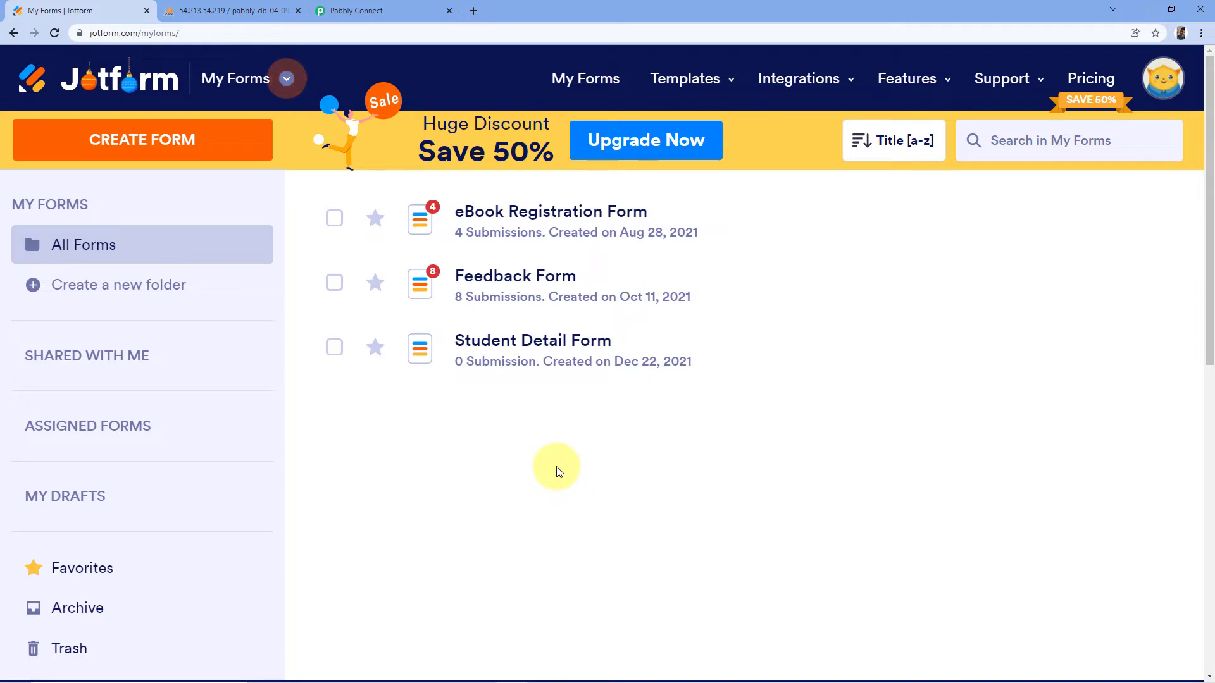
{"action": "mouse_move", "coordinate": [468, 342]}
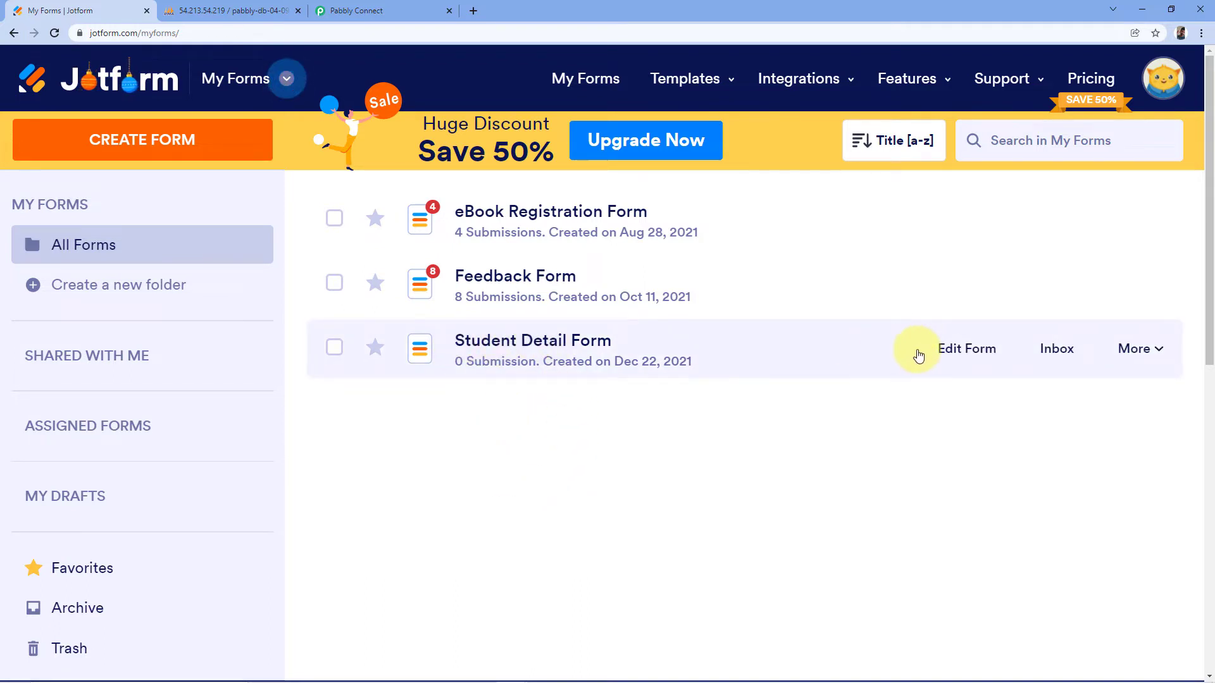
{"action": "left_click", "coordinate": [950, 353]}
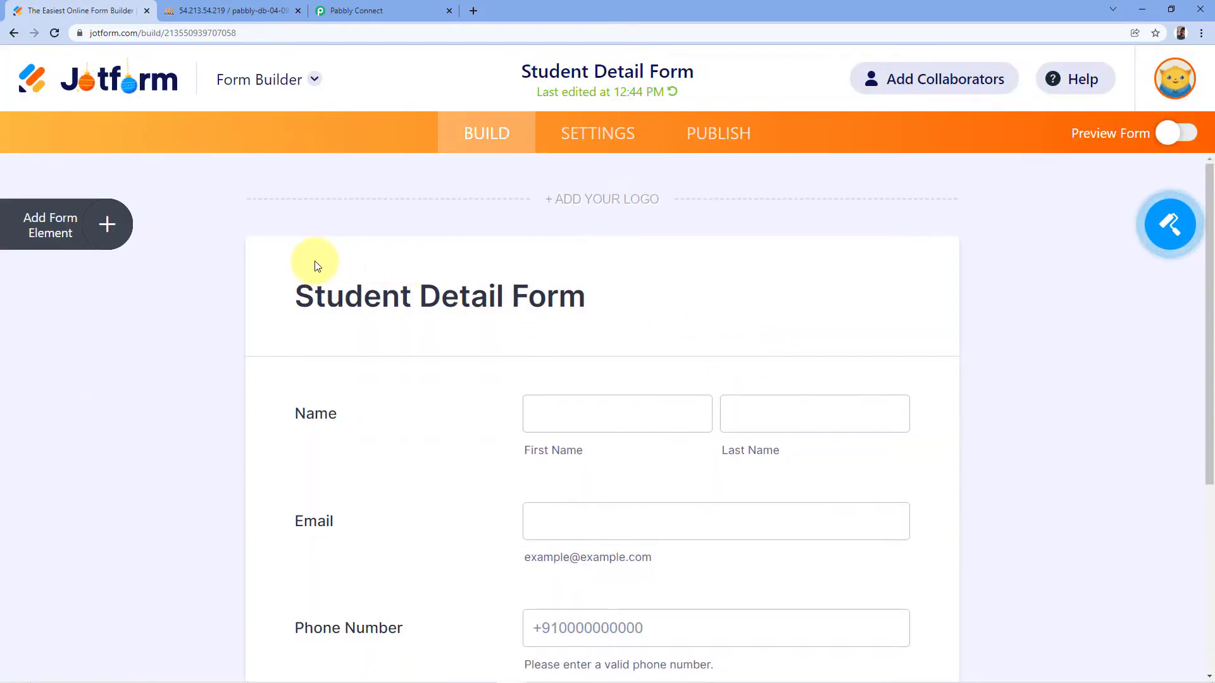
{"action": "scroll", "coordinate": [317, 266], "scroll_direction": "down", "scroll_amount": 2}
{"action": "scroll", "coordinate": [329, 246], "scroll_direction": "down", "scroll_amount": 1}
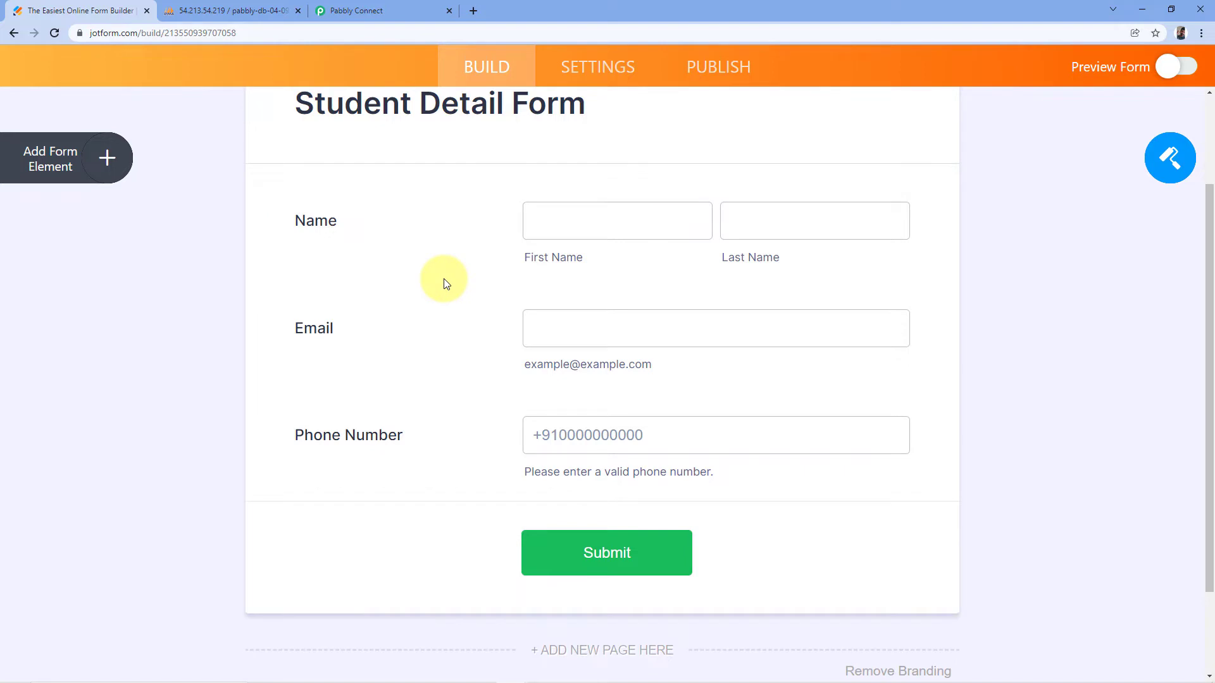
{"action": "scroll", "coordinate": [443, 279], "scroll_direction": "up", "scroll_amount": 1}
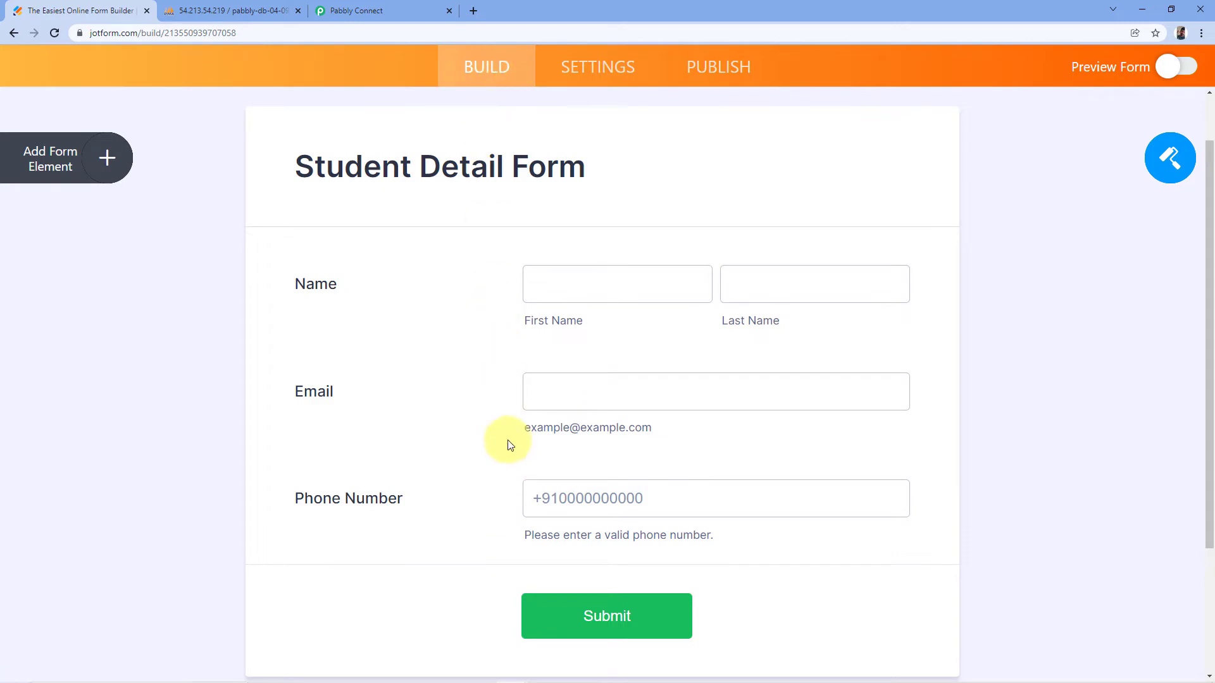
Find the WebHooks integration in the Student Detail Form's settings and open it.
{"action": "left_click", "coordinate": [607, 69]}
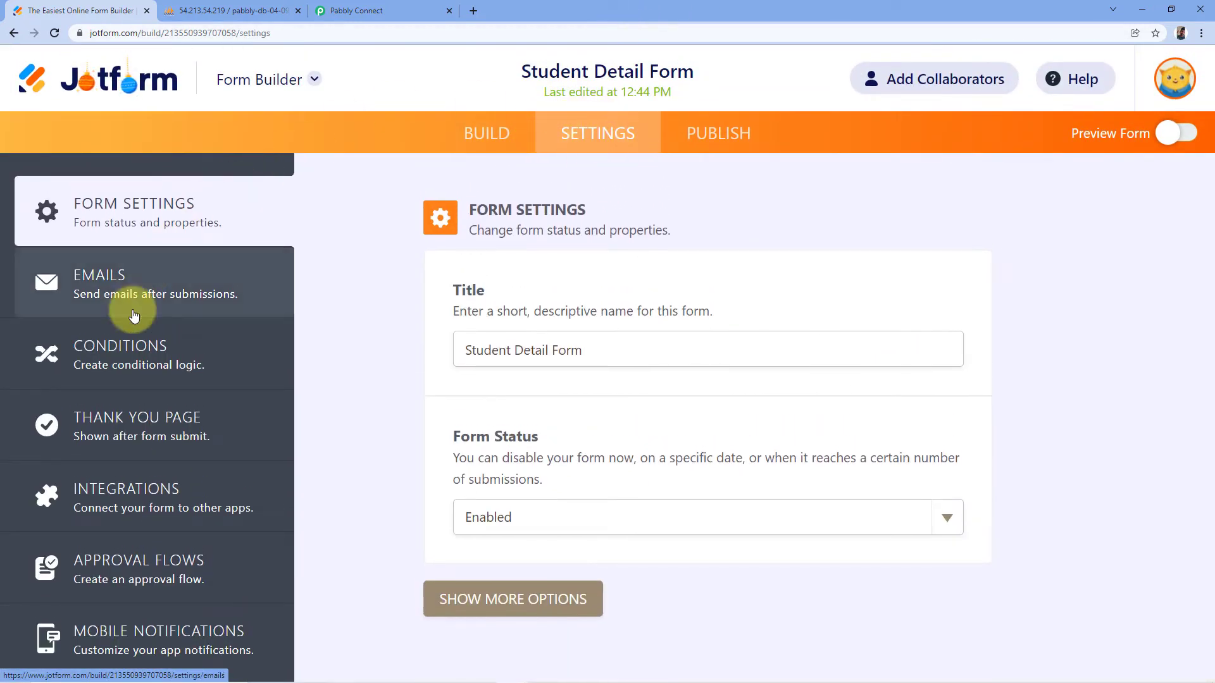
{"action": "left_click", "coordinate": [149, 494]}
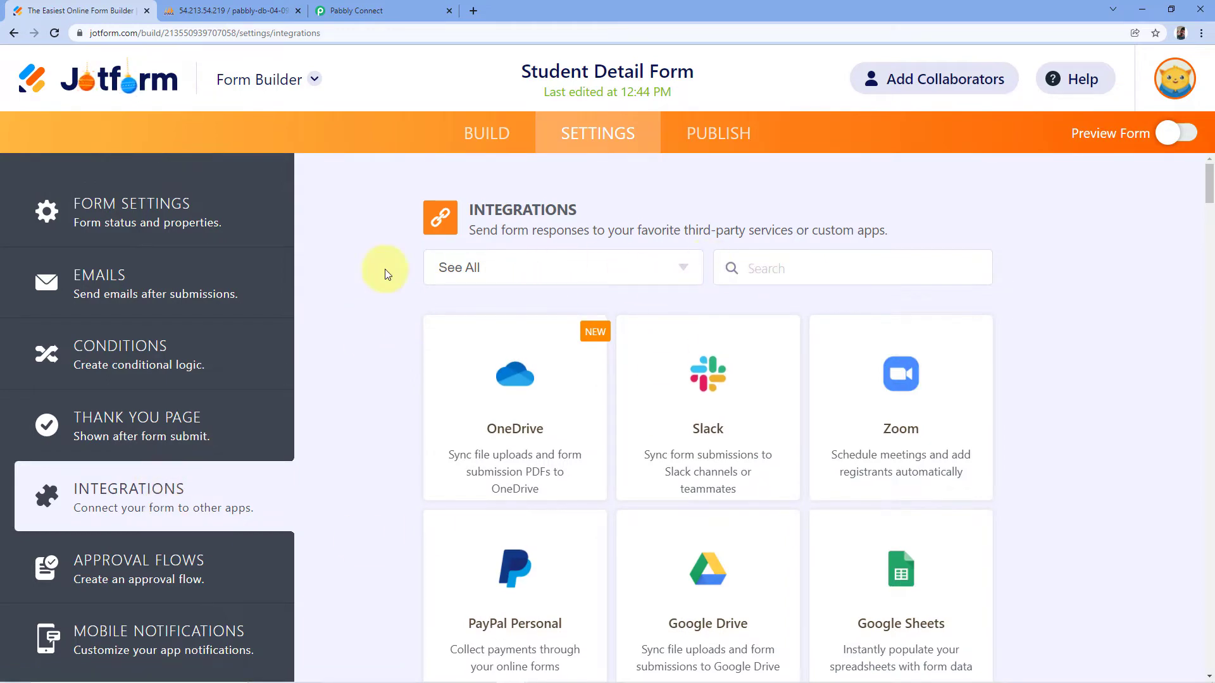
{"action": "scroll", "coordinate": [366, 284], "scroll_direction": "down", "scroll_amount": 4}
{"action": "scroll", "coordinate": [366, 285], "scroll_direction": "up", "scroll_amount": 4}
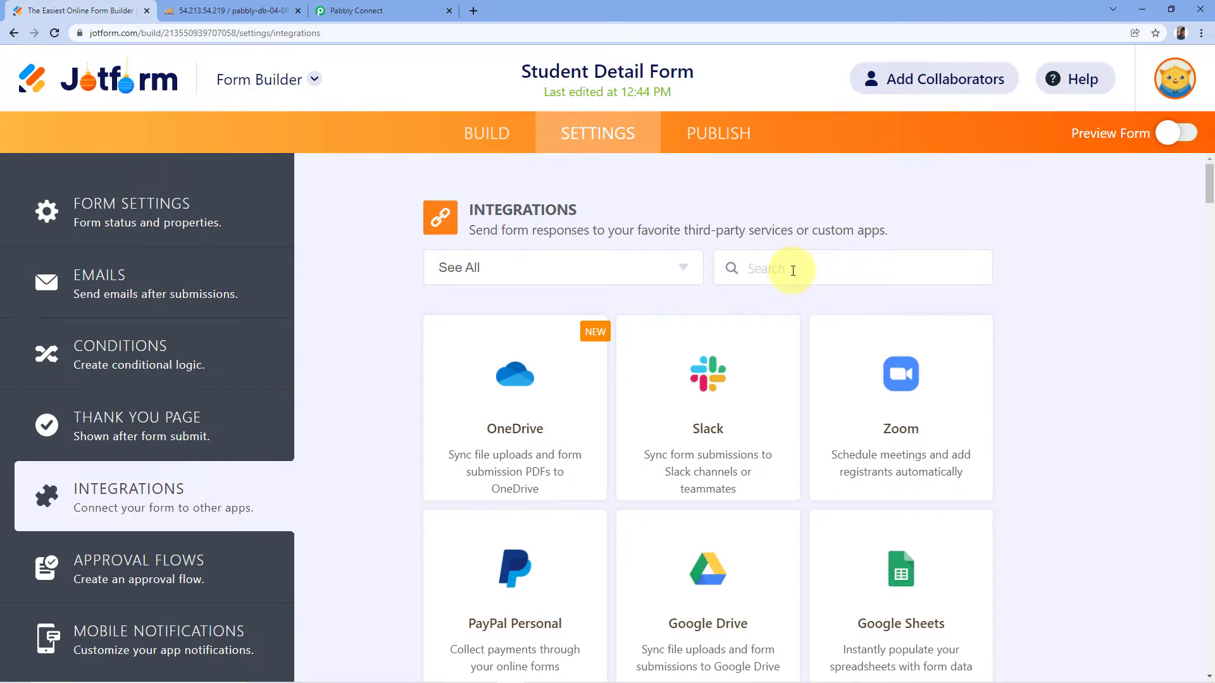
{"action": "type", "text": "Web"}
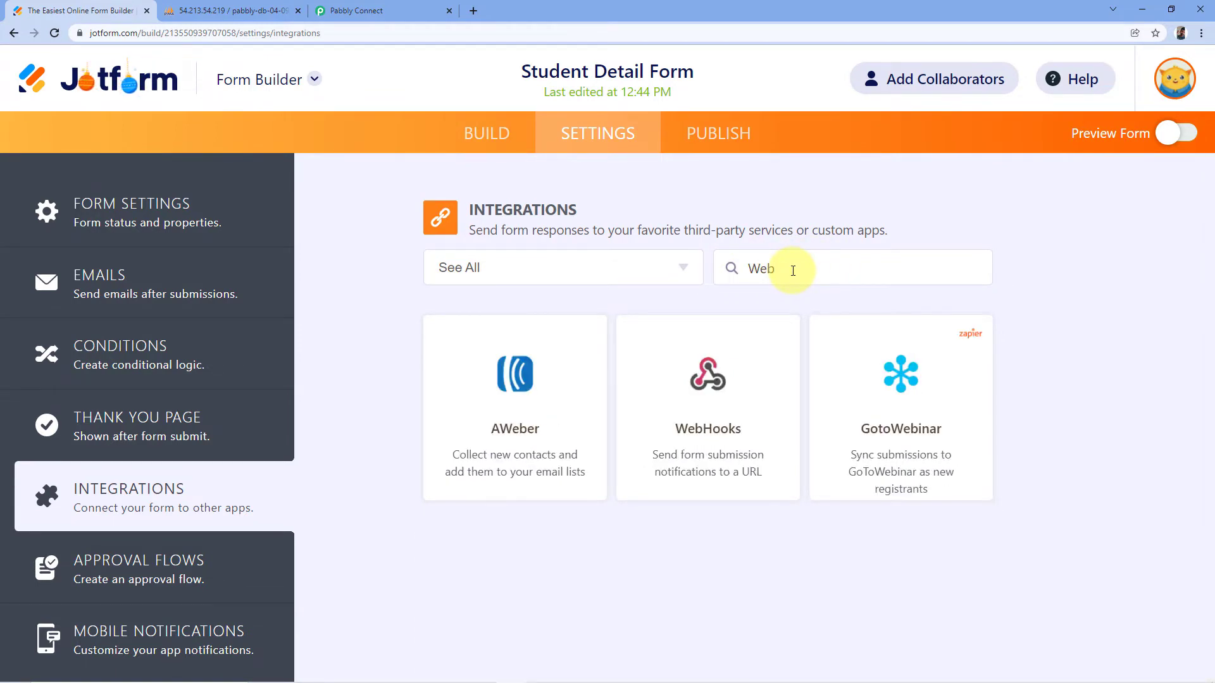
{"action": "left_click", "coordinate": [711, 428]}
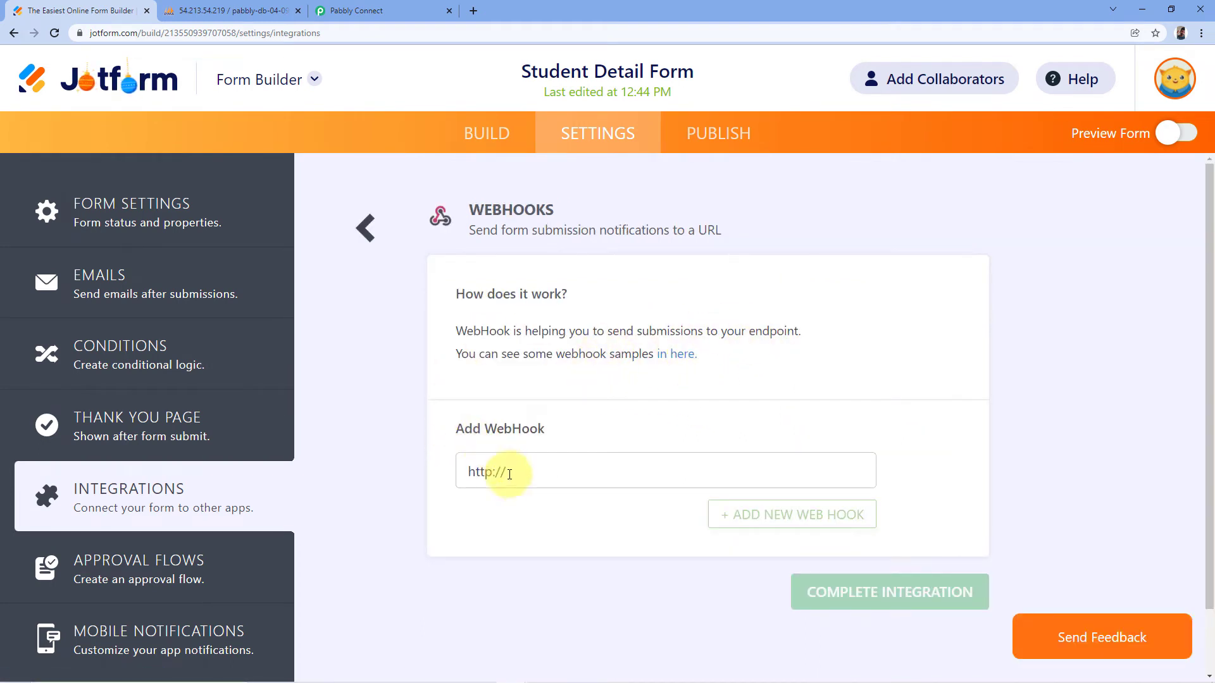
{"action": "left_click_drag", "start_coordinate": [503, 472], "coordinate": [454, 471]}
{"action": "key", "text": "BackSpace"}
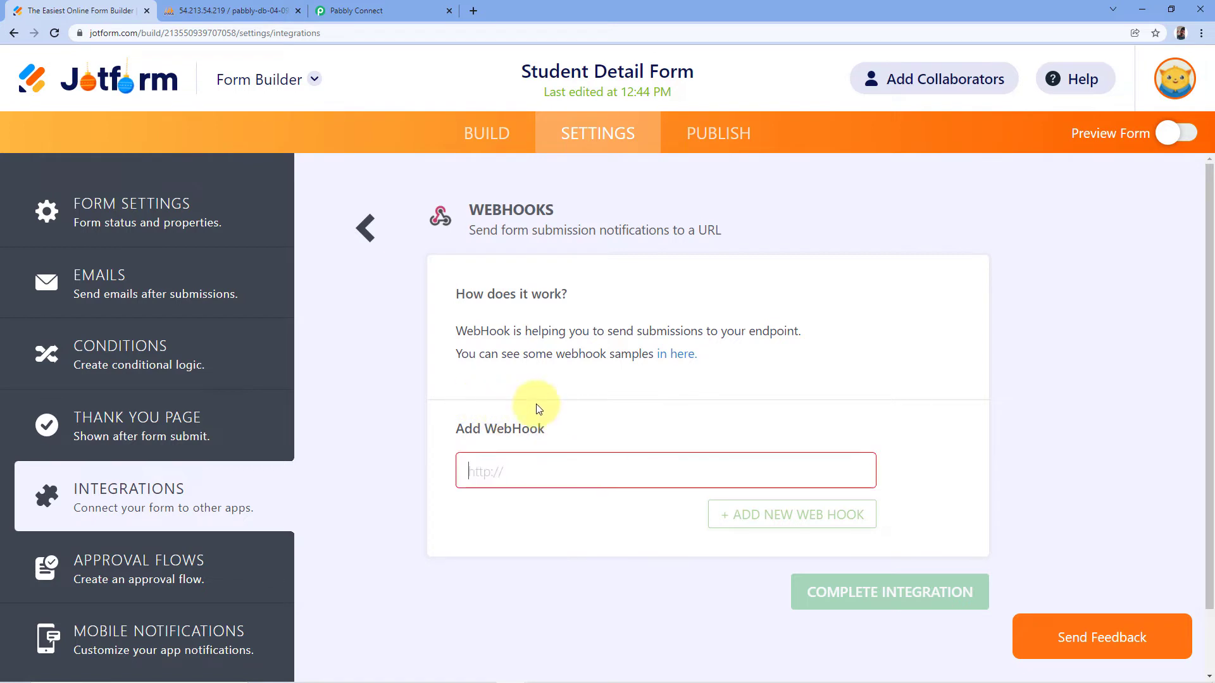
{"action": "left_click", "coordinate": [380, 10]}
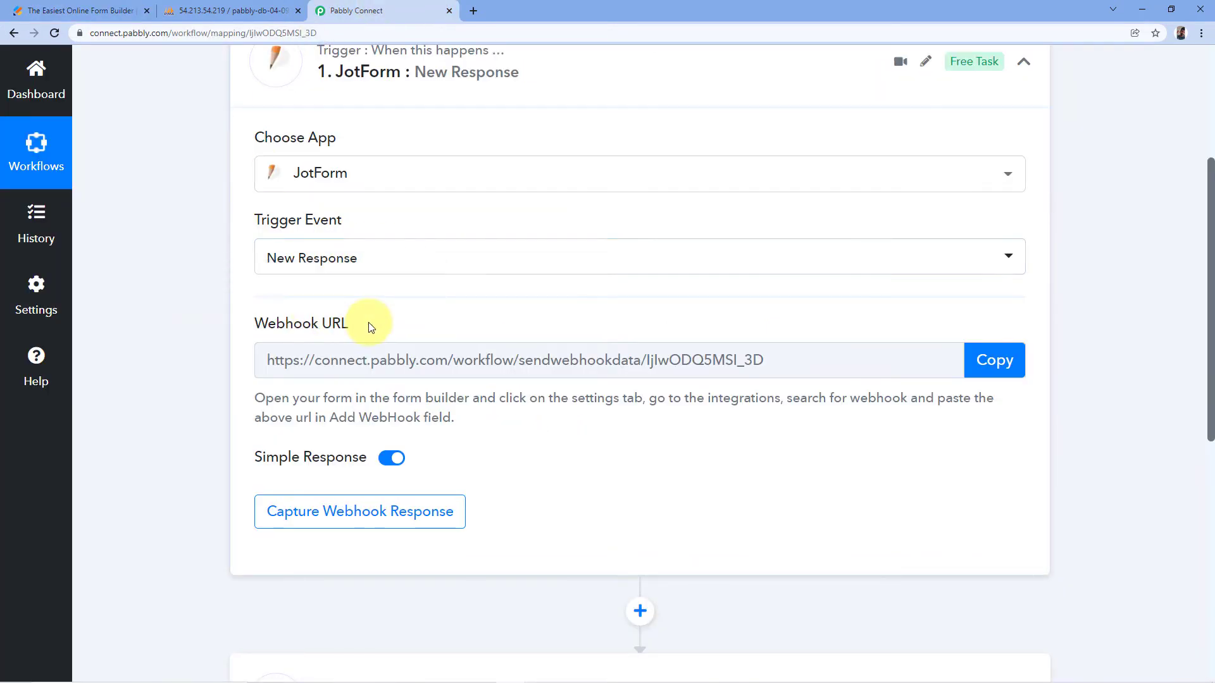
{"action": "left_click", "coordinate": [1004, 366]}
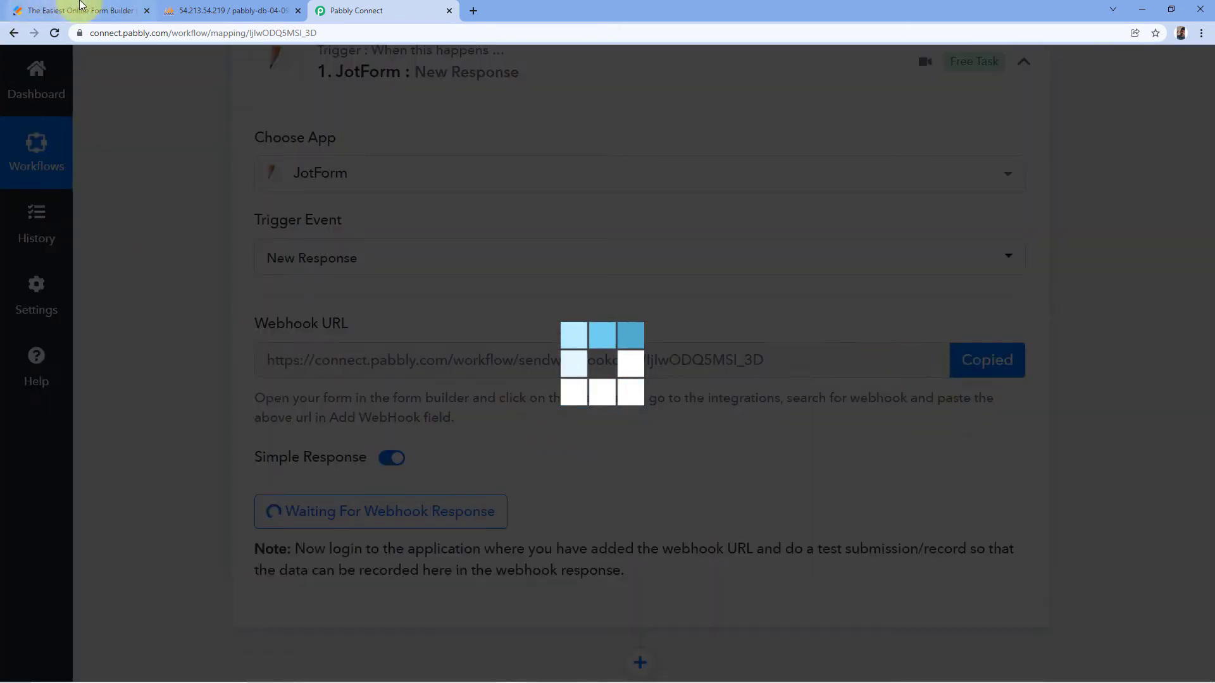
{"action": "left_click", "coordinate": [69, 8]}
{"action": "left_click", "coordinate": [492, 471]}
{"action": "right_click", "coordinate": [493, 474]}
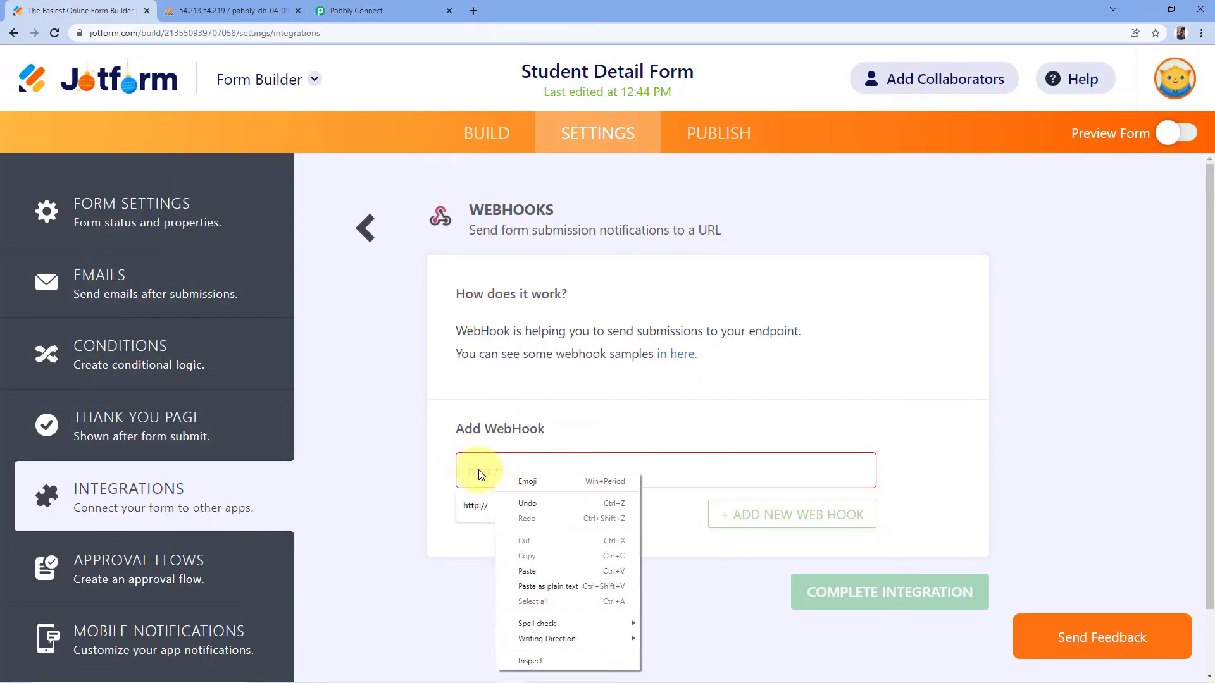
{"action": "left_click", "coordinate": [534, 573]}
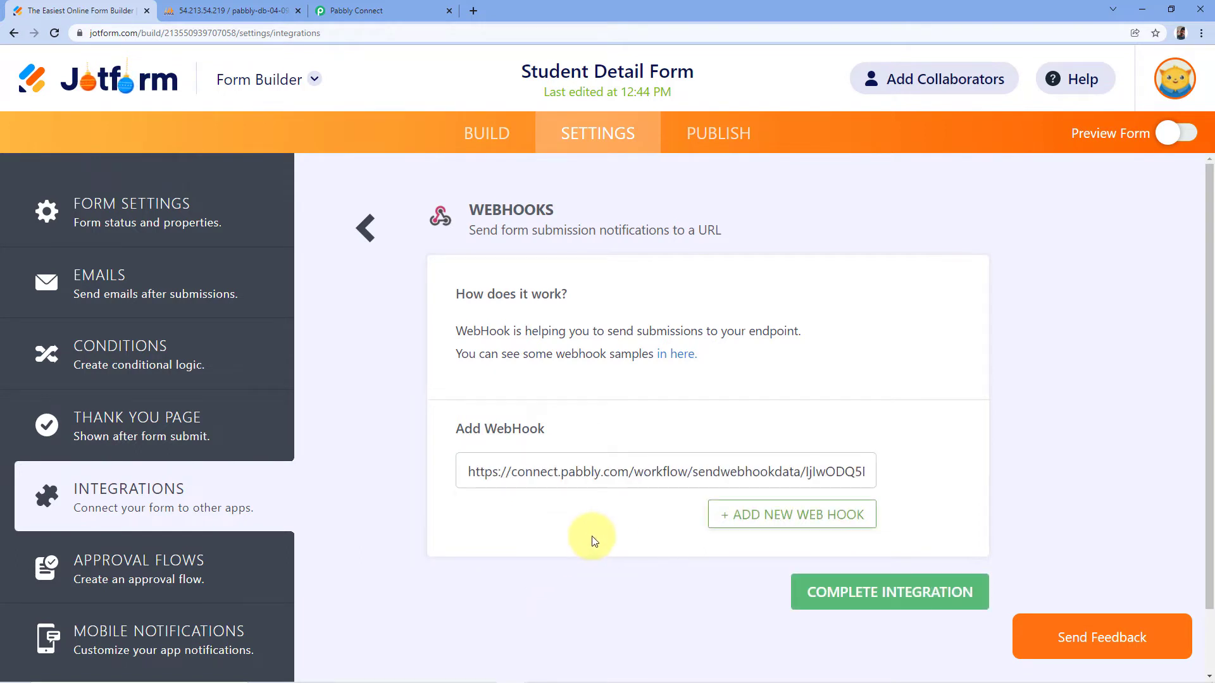
{"action": "left_click", "coordinate": [875, 601]}
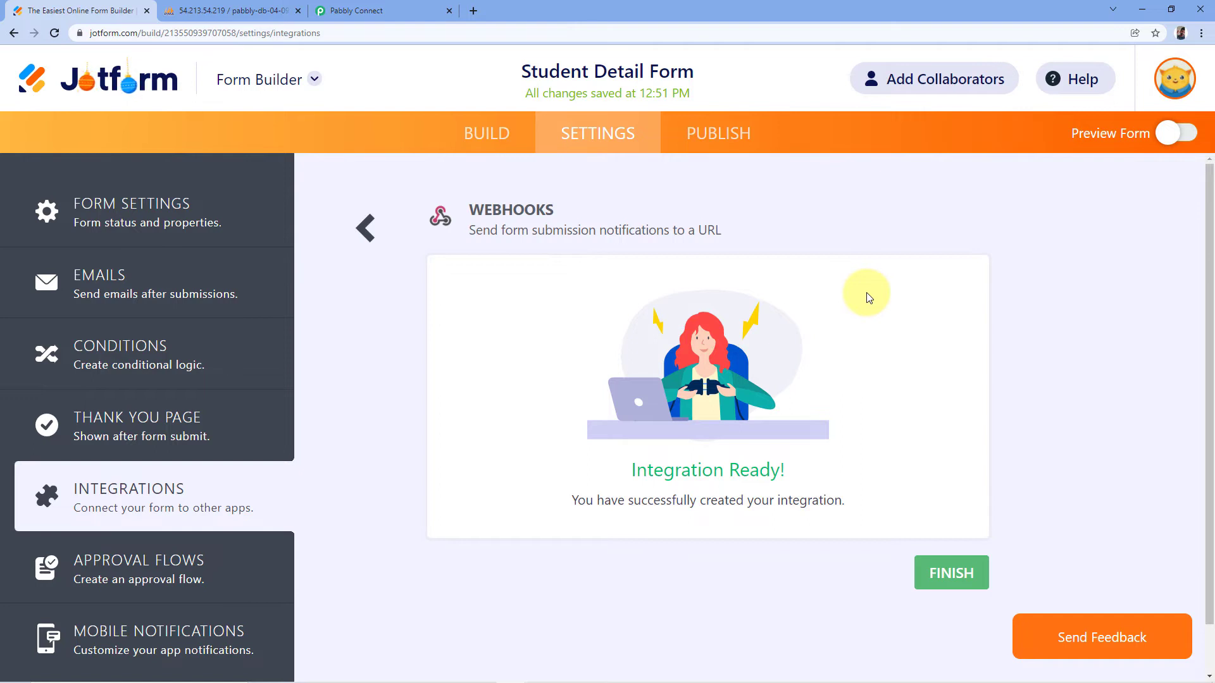
Check the JotForm trigger's webhook response status in Pabbly Connect and return to Jotform.
{"action": "left_click", "coordinate": [364, 10]}
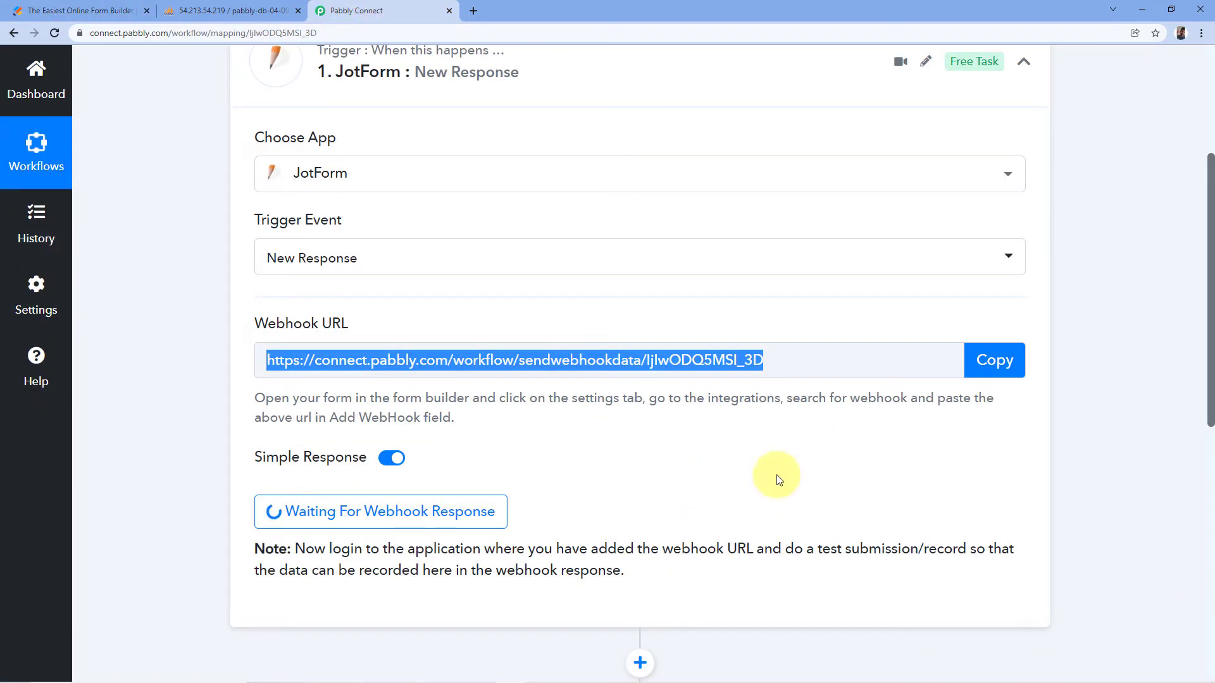
{"action": "left_click", "coordinate": [714, 441]}
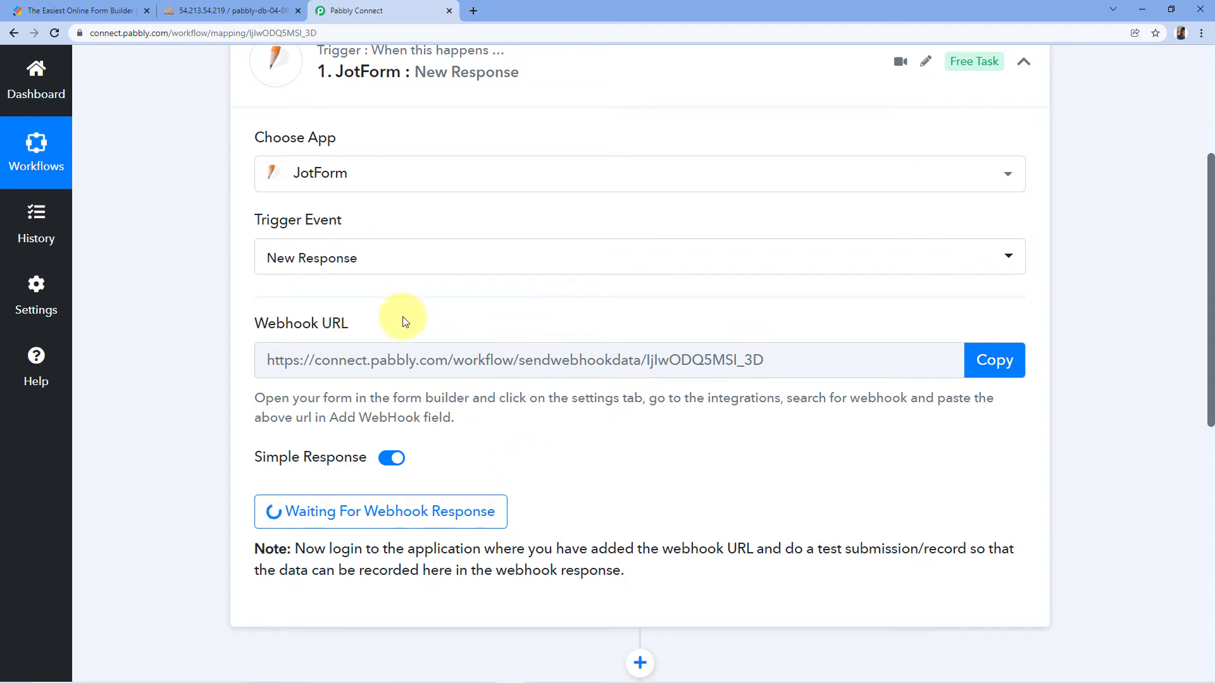
{"action": "left_click", "coordinate": [129, 8]}
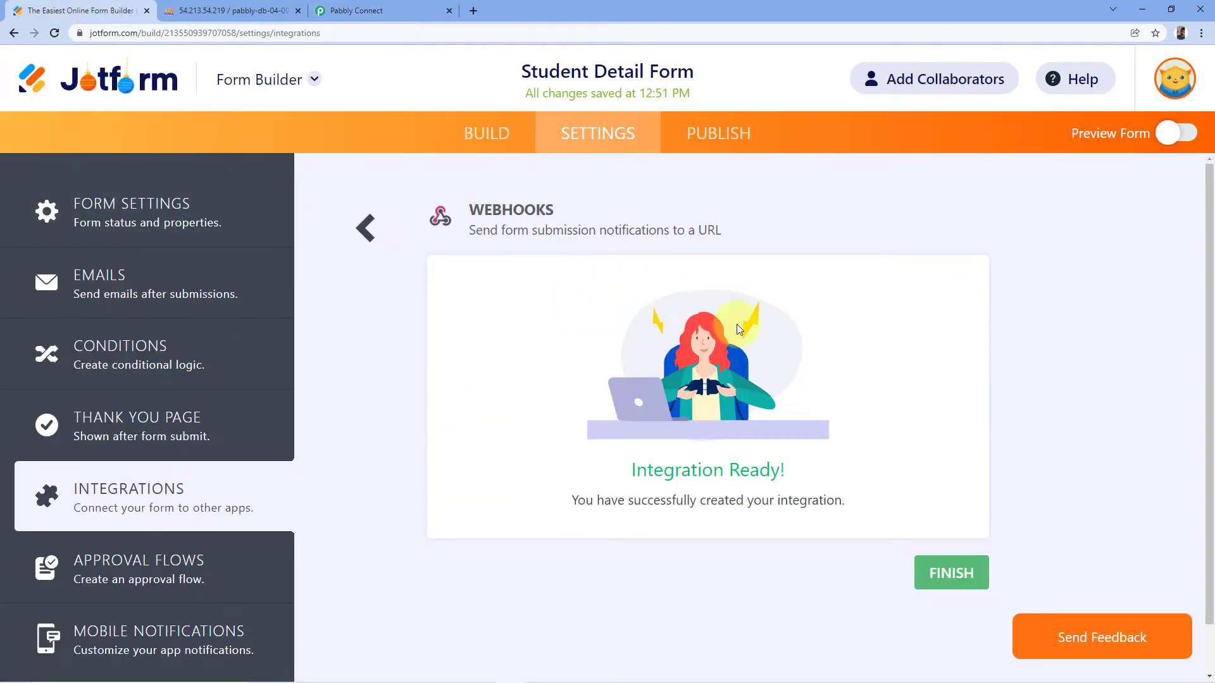
Preview the Student Detail Form and fill in the test student's first name, last name, email and phone number.
{"action": "left_click", "coordinate": [1166, 138]}
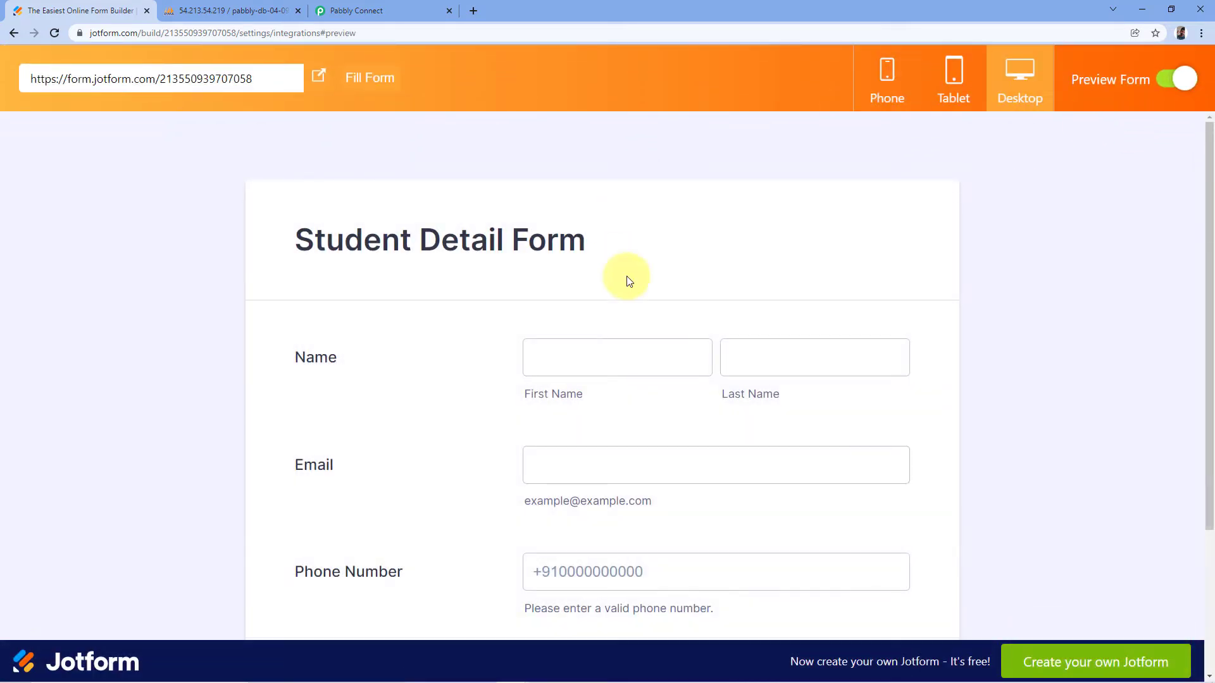
{"action": "scroll", "coordinate": [509, 199], "scroll_direction": "down", "scroll_amount": 1}
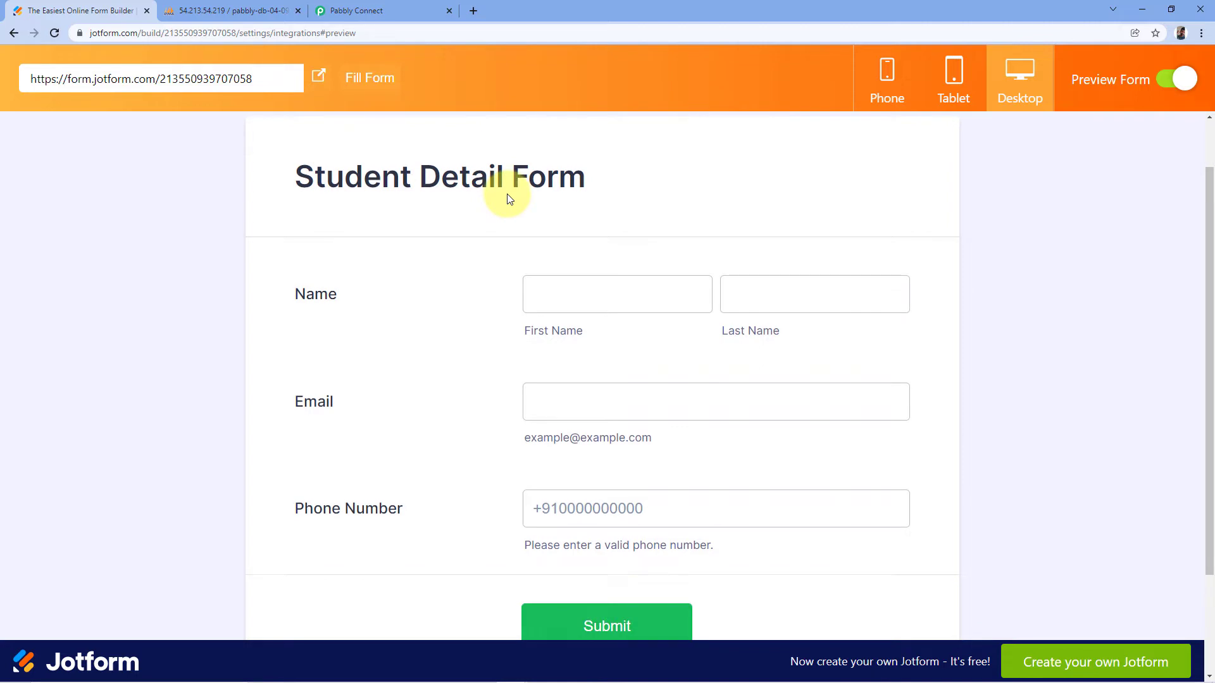
{"action": "scroll", "coordinate": [418, 317], "scroll_direction": "down", "scroll_amount": 1}
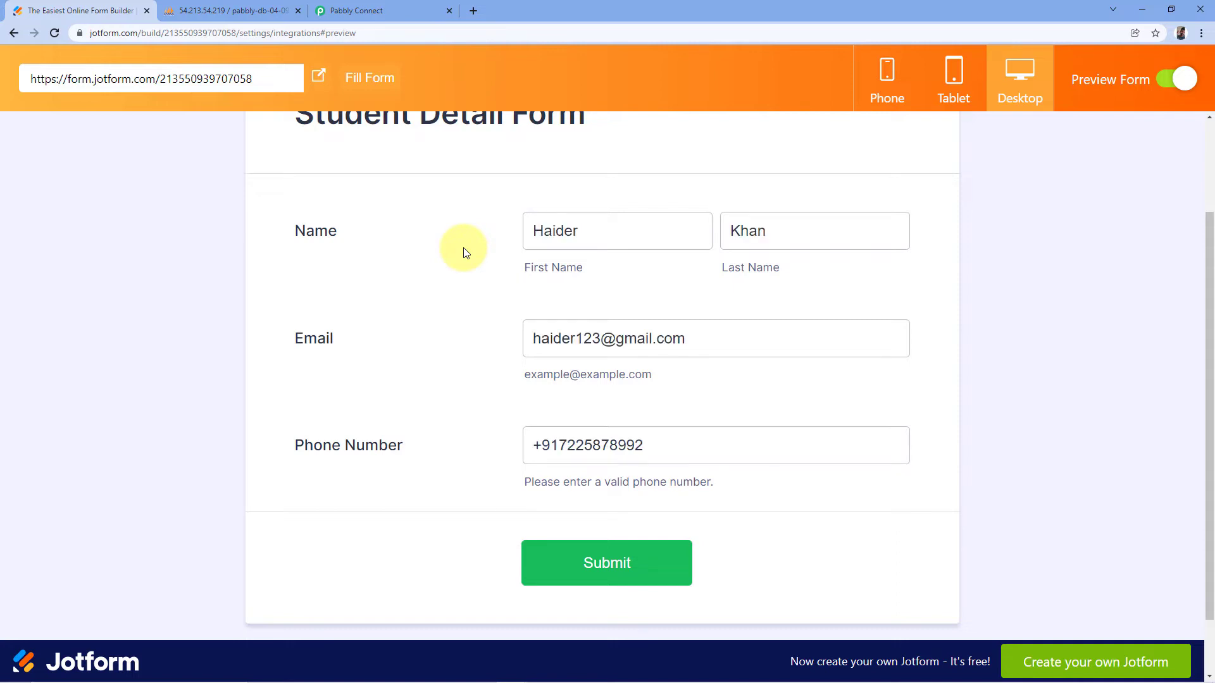
{"action": "scroll", "coordinate": [460, 231], "scroll_direction": "up", "scroll_amount": 1}
{"action": "scroll", "coordinate": [460, 230], "scroll_direction": "up", "scroll_amount": 1}
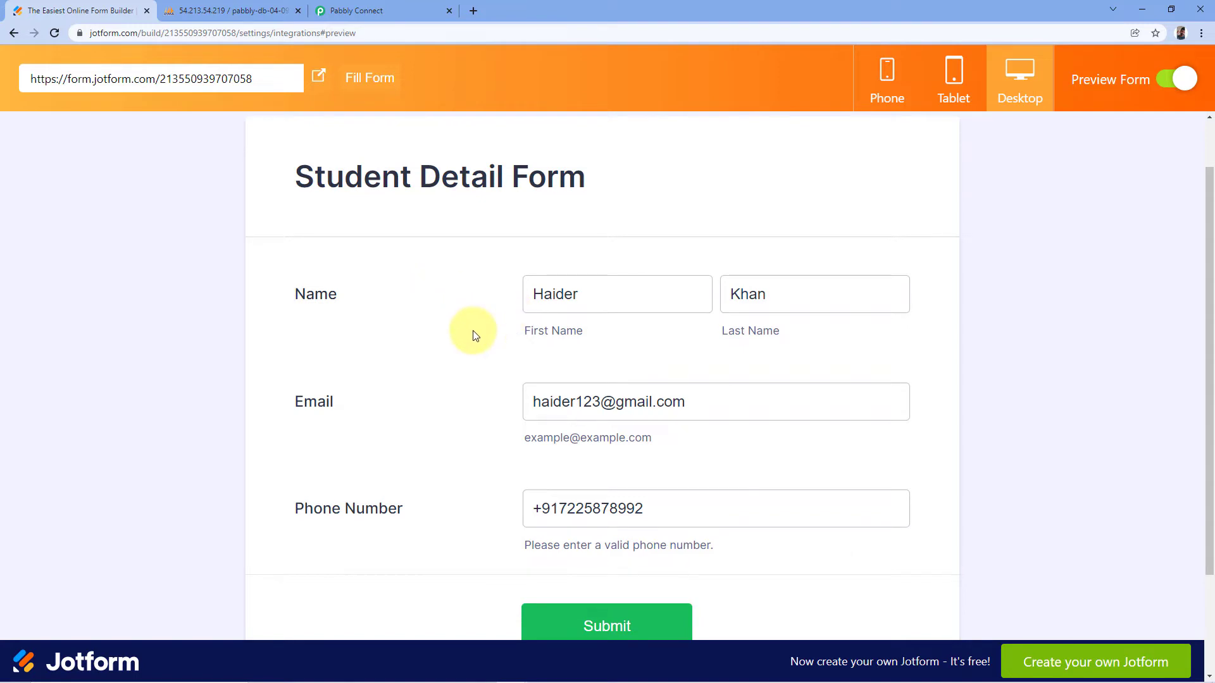
{"action": "left_click", "coordinate": [583, 308]}
{"action": "left_click", "coordinate": [775, 302]}
{"action": "left_click", "coordinate": [665, 308]}
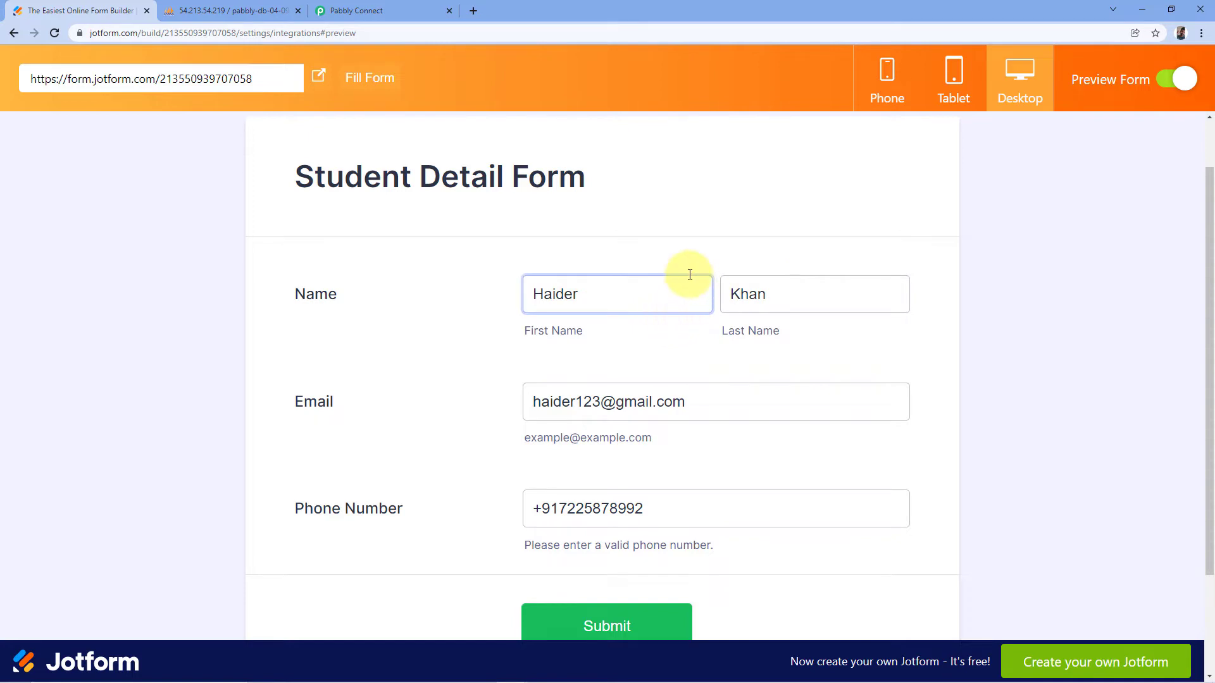
Submit the previewed Student Detail Form with the test student's details.
{"action": "left_click", "coordinate": [535, 512]}
{"action": "scroll", "coordinate": [511, 261], "scroll_direction": "down", "scroll_amount": 1}
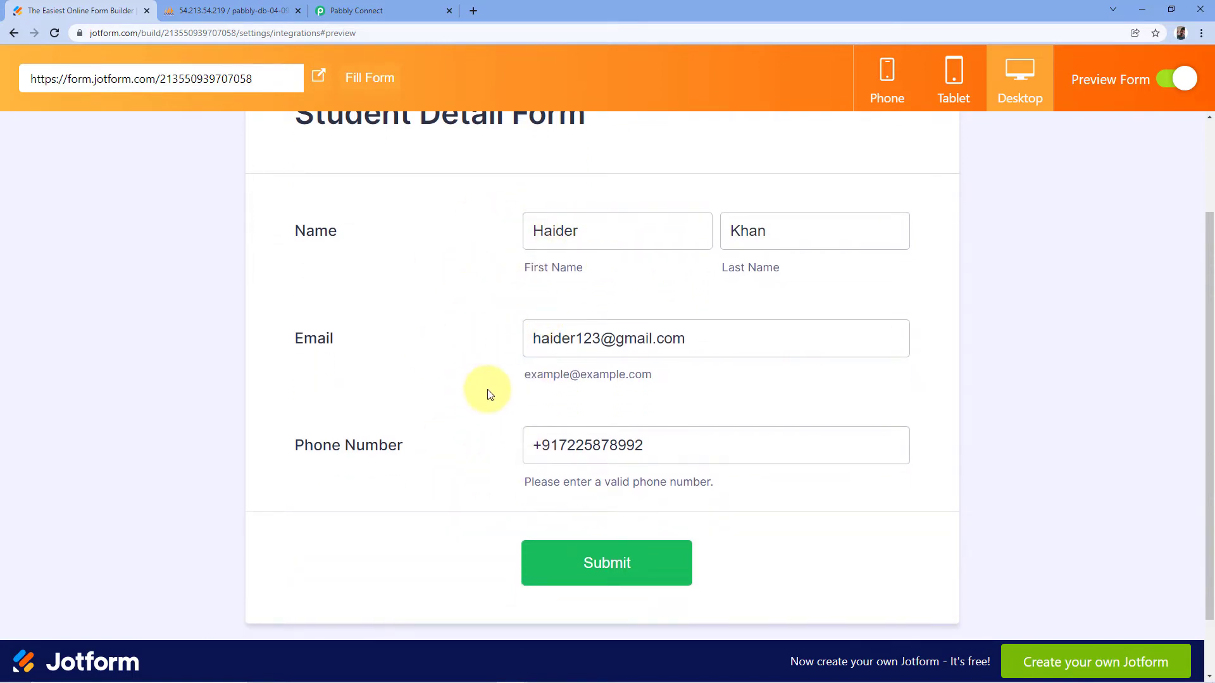
{"action": "left_click", "coordinate": [620, 572]}
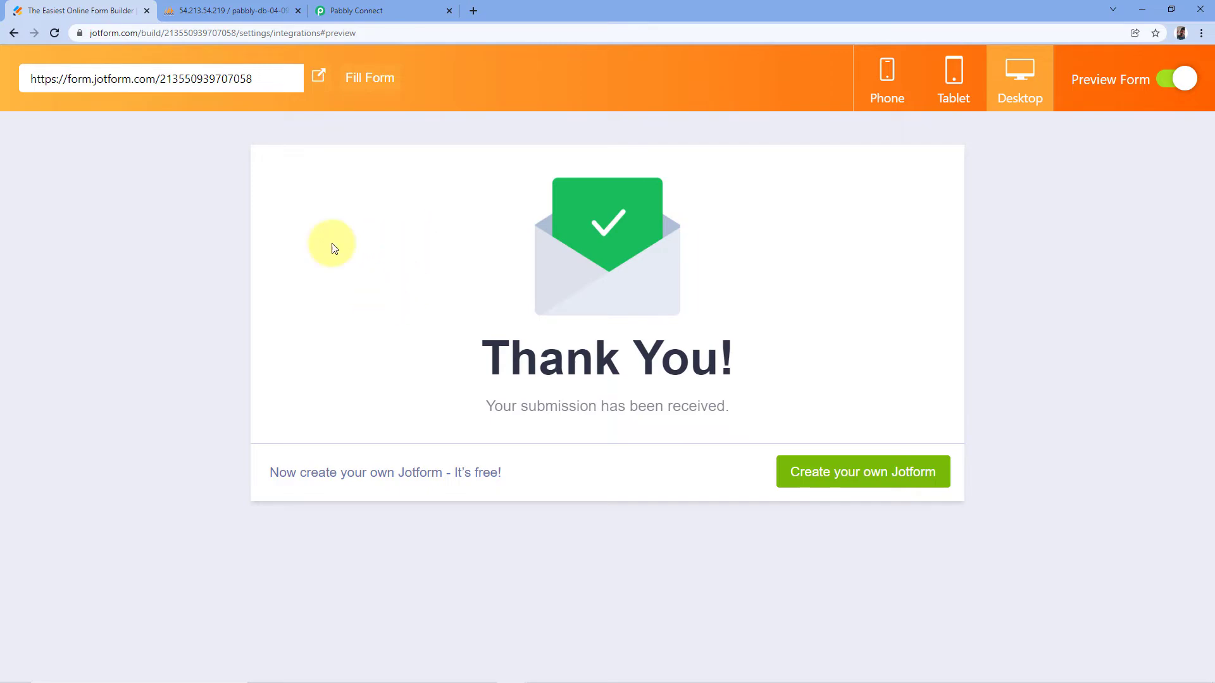
Switch to Pabbly Connect and check the first name, last name, email and phone number in the trigger's received response against the test submission.
{"action": "left_click", "coordinate": [385, 8]}
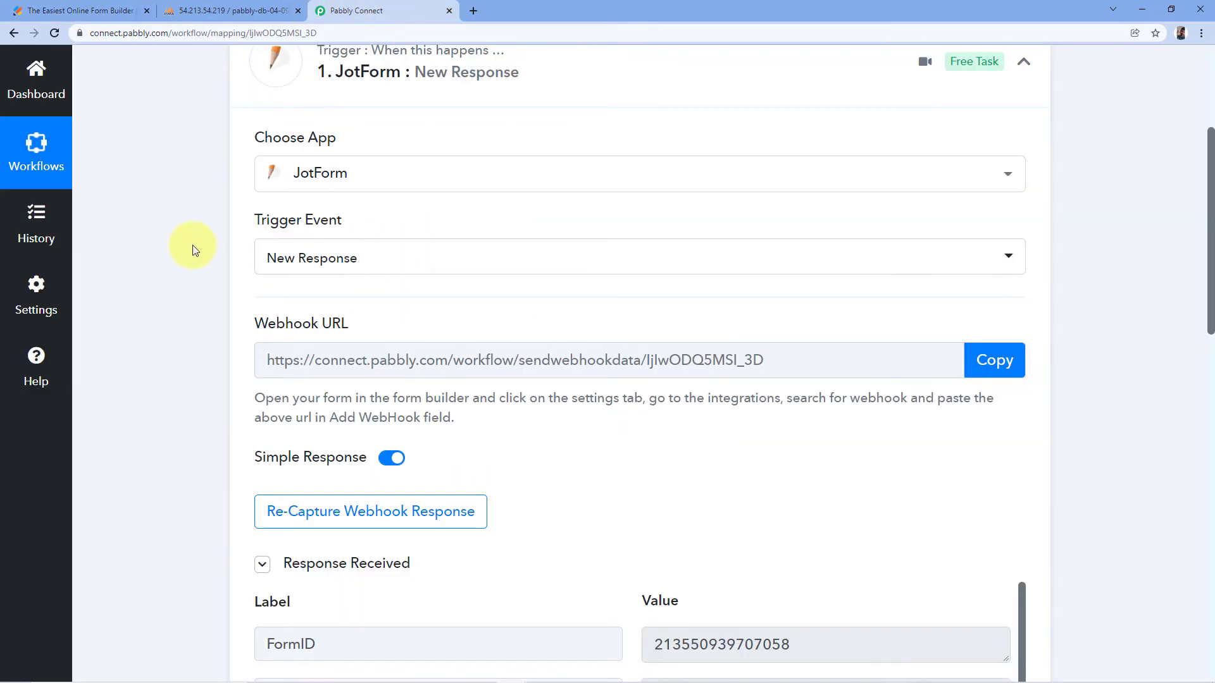
{"action": "scroll", "coordinate": [195, 245], "scroll_direction": "down", "scroll_amount": 5}
{"action": "scroll", "coordinate": [184, 235], "scroll_direction": "down", "scroll_amount": 1}
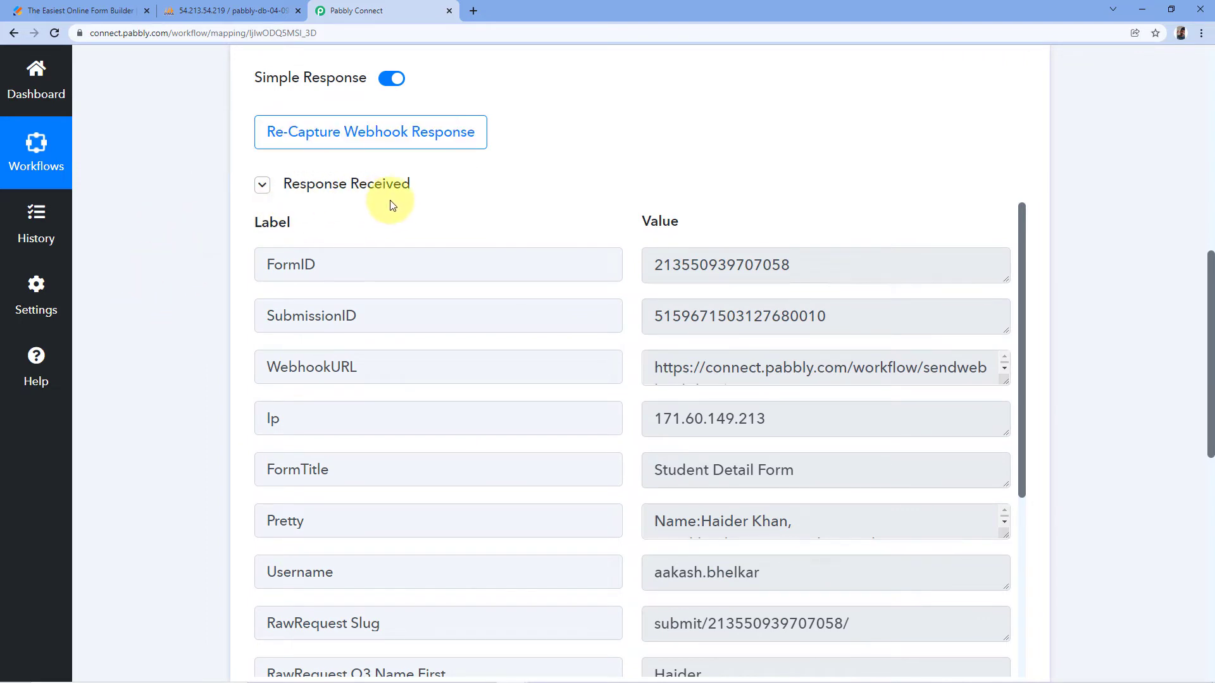
{"action": "scroll", "coordinate": [538, 208], "scroll_direction": "down", "scroll_amount": 1}
{"action": "scroll", "coordinate": [632, 209], "scroll_direction": "down", "scroll_amount": 3}
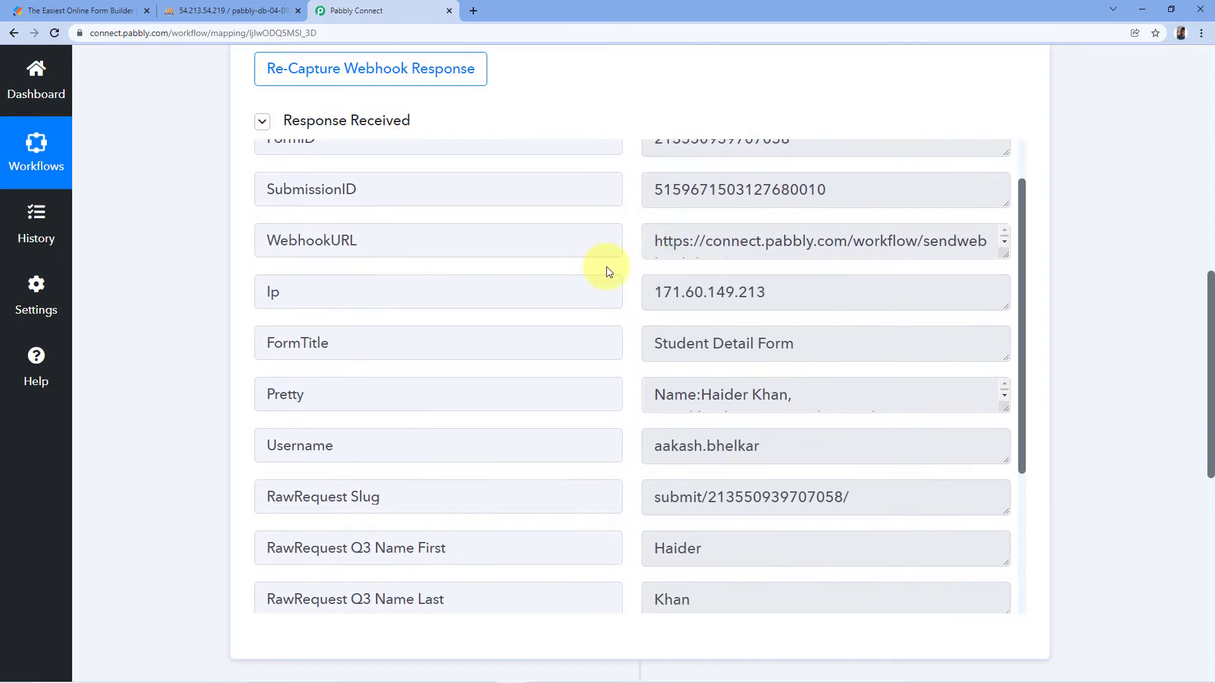
{"action": "scroll", "coordinate": [637, 282], "scroll_direction": "down", "scroll_amount": 4}
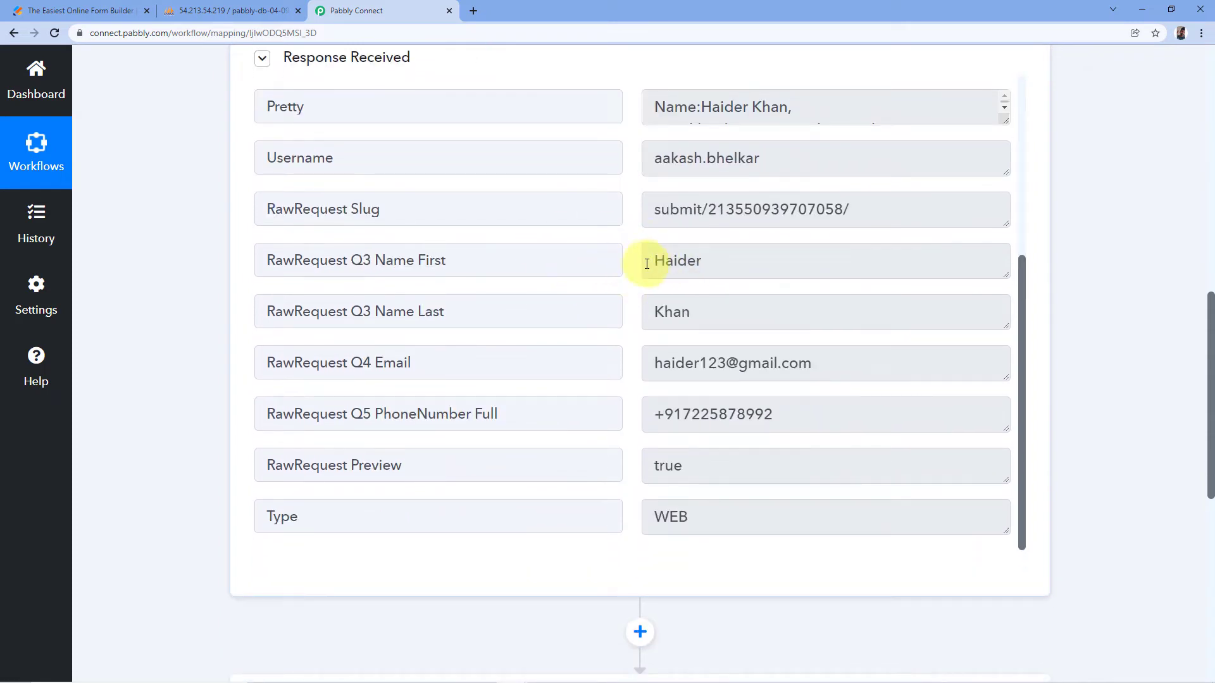
{"action": "left_click", "coordinate": [35, 12]}
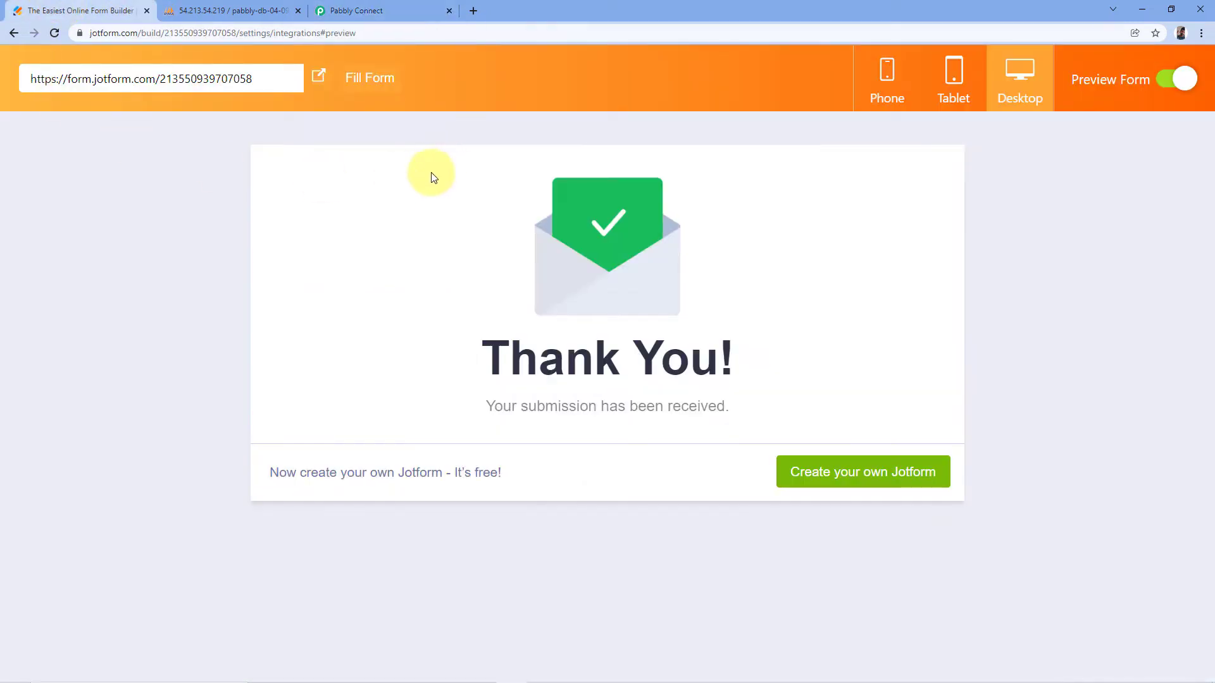
{"action": "left_click", "coordinate": [345, 11]}
{"action": "left_click_drag", "start_coordinate": [708, 257], "coordinate": [636, 260]}
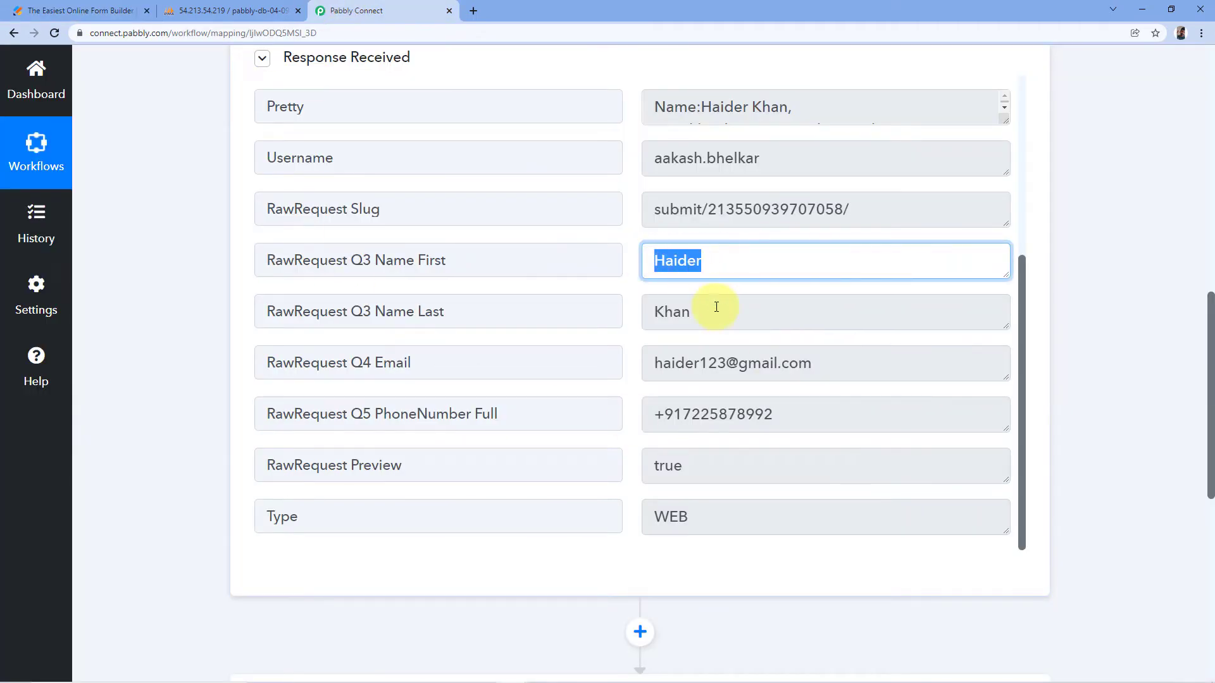
{"action": "left_click_drag", "start_coordinate": [719, 307], "coordinate": [622, 325]}
{"action": "left_click_drag", "start_coordinate": [819, 366], "coordinate": [651, 374]}
{"action": "left_click_drag", "start_coordinate": [772, 411], "coordinate": [647, 413]}
{"action": "left_click", "coordinate": [629, 298]}
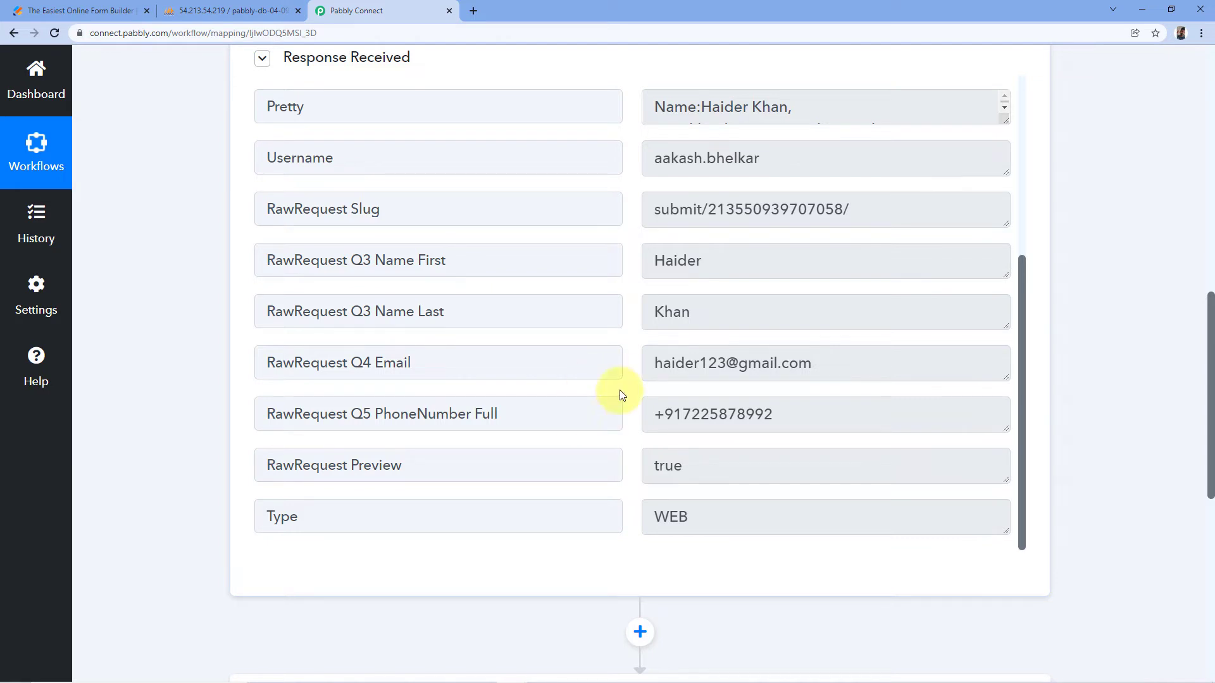
Find MySQL and choose it as the app for the workflow's second step.
{"action": "scroll", "coordinate": [1062, 235], "scroll_direction": "down", "scroll_amount": 8}
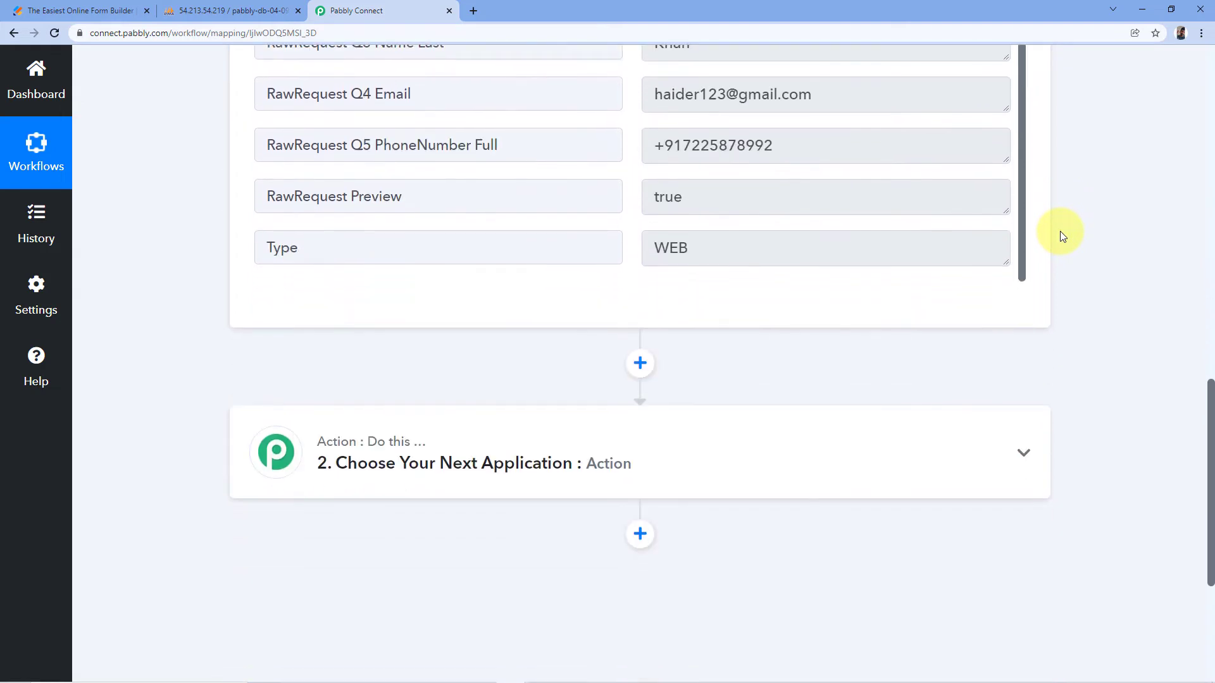
{"action": "left_click", "coordinate": [412, 231]}
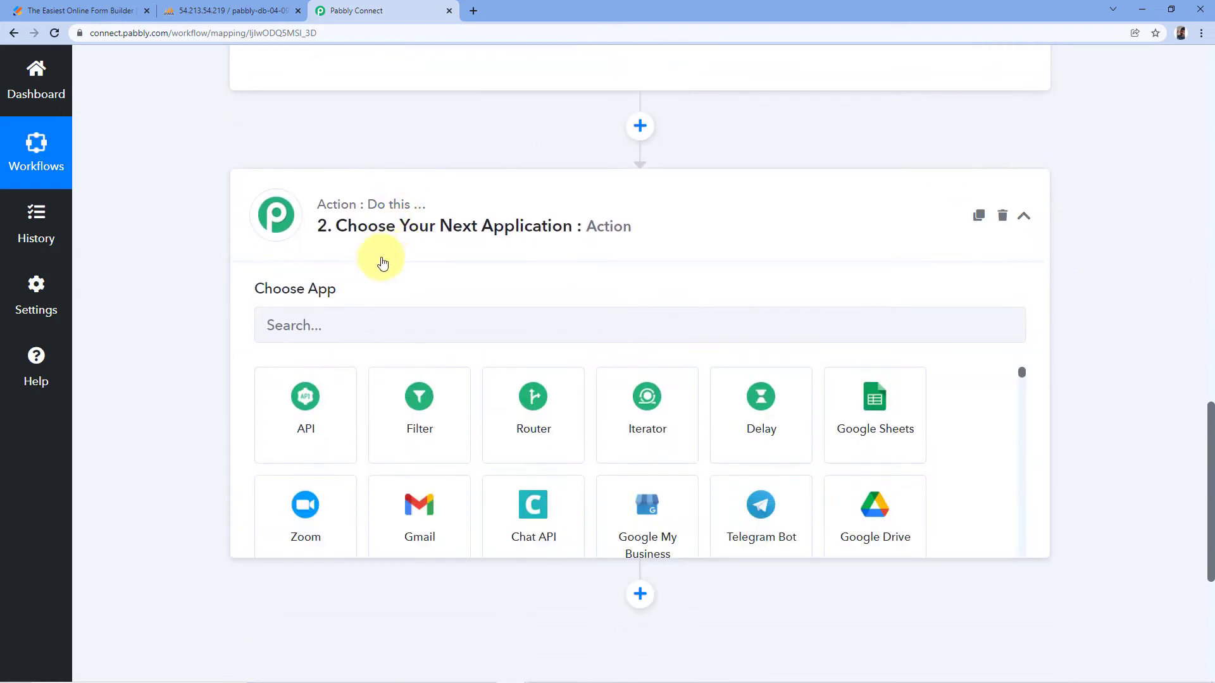
{"action": "left_click", "coordinate": [388, 322]}
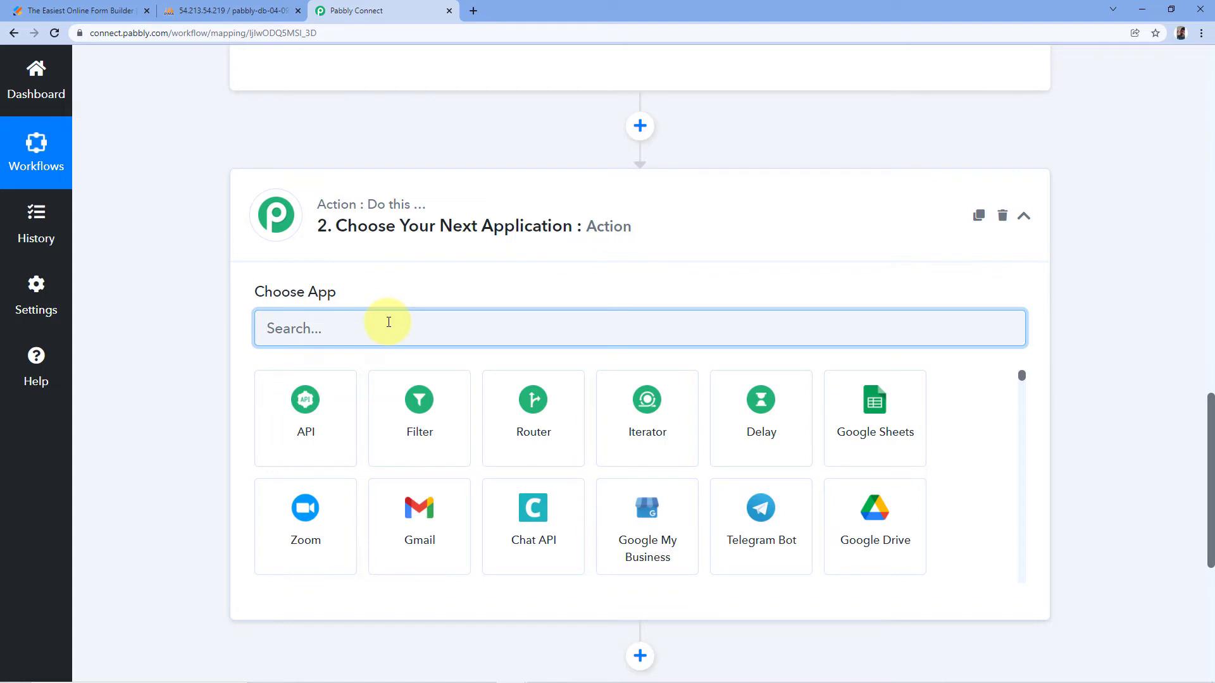
{"action": "type", "text": "My"}
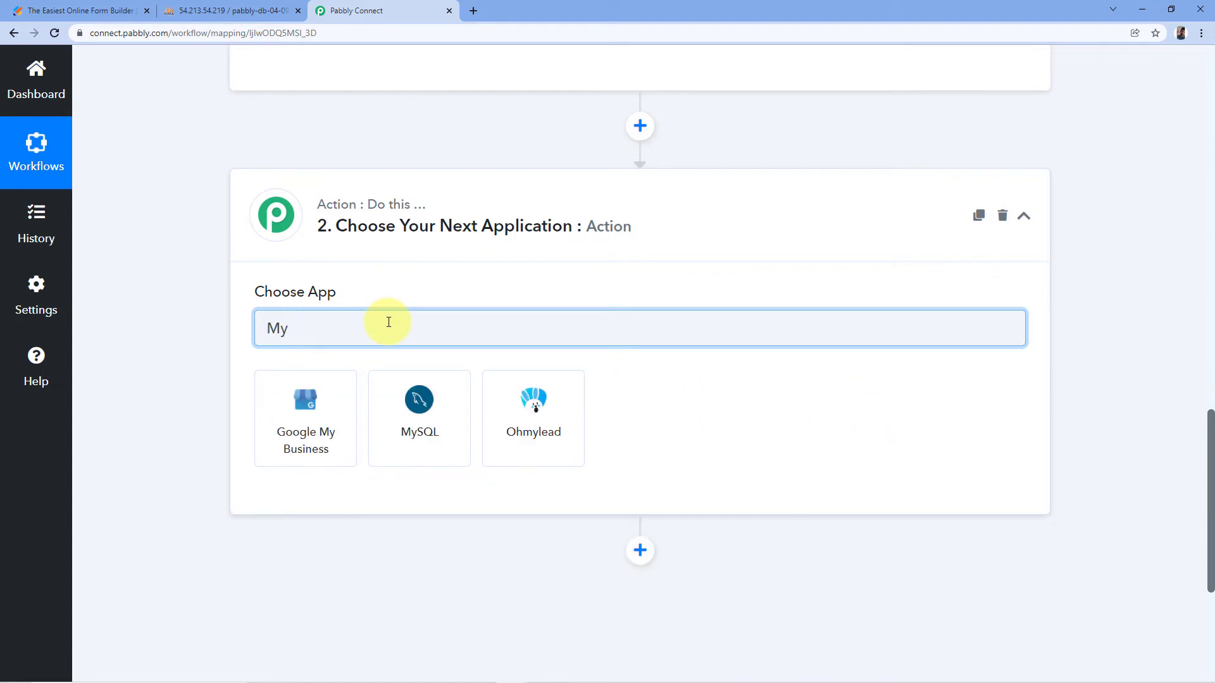
{"action": "type", "text": "Sql"}
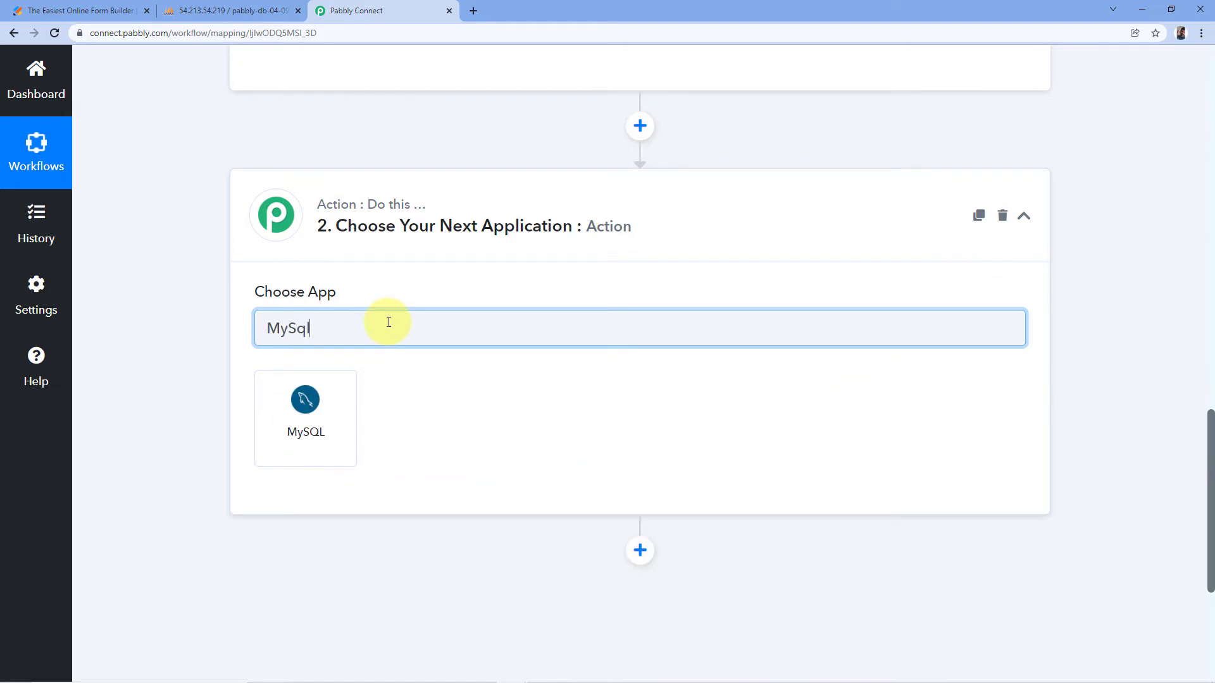
{"action": "left_click", "coordinate": [336, 423]}
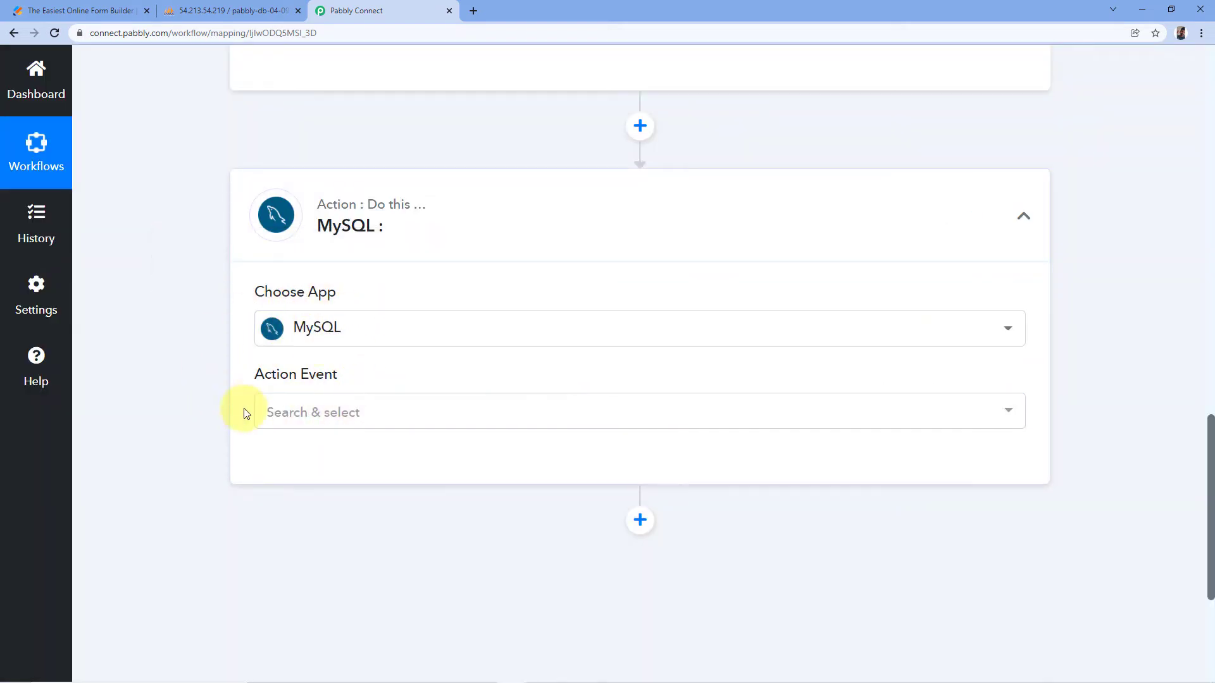
Set the MySQL action event to Insert Row and open its account connection settings.
{"action": "left_click", "coordinate": [359, 410]}
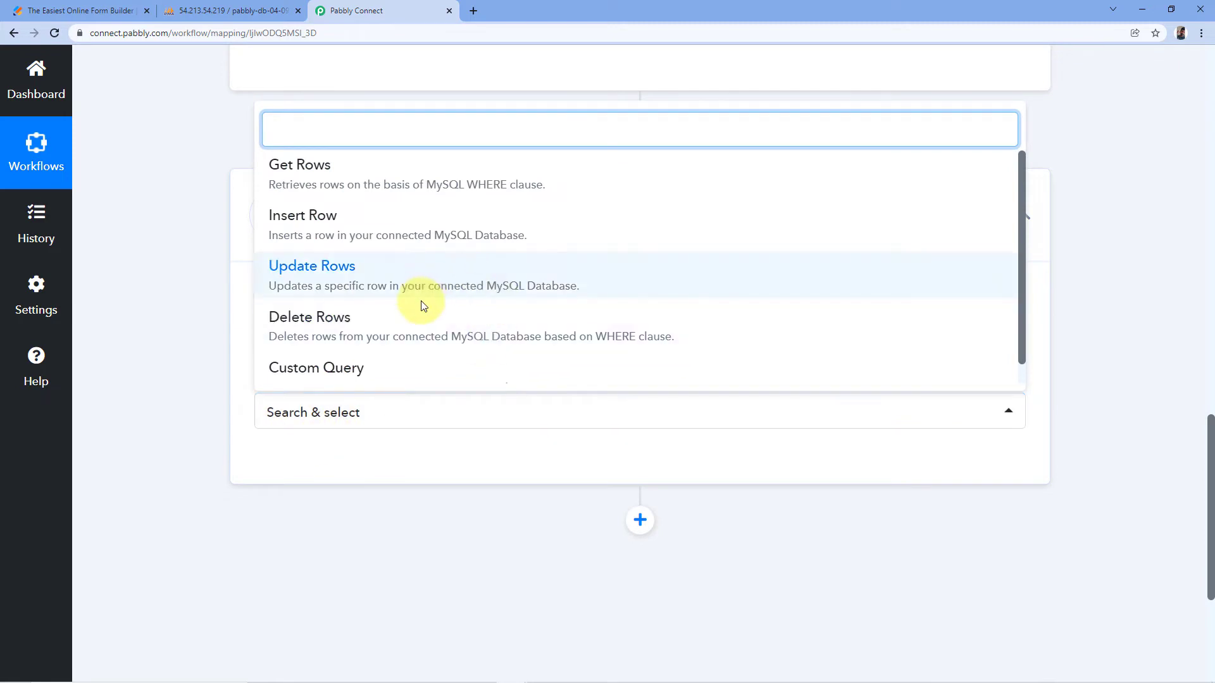
{"action": "scroll", "coordinate": [456, 223], "scroll_direction": "down", "scroll_amount": 1}
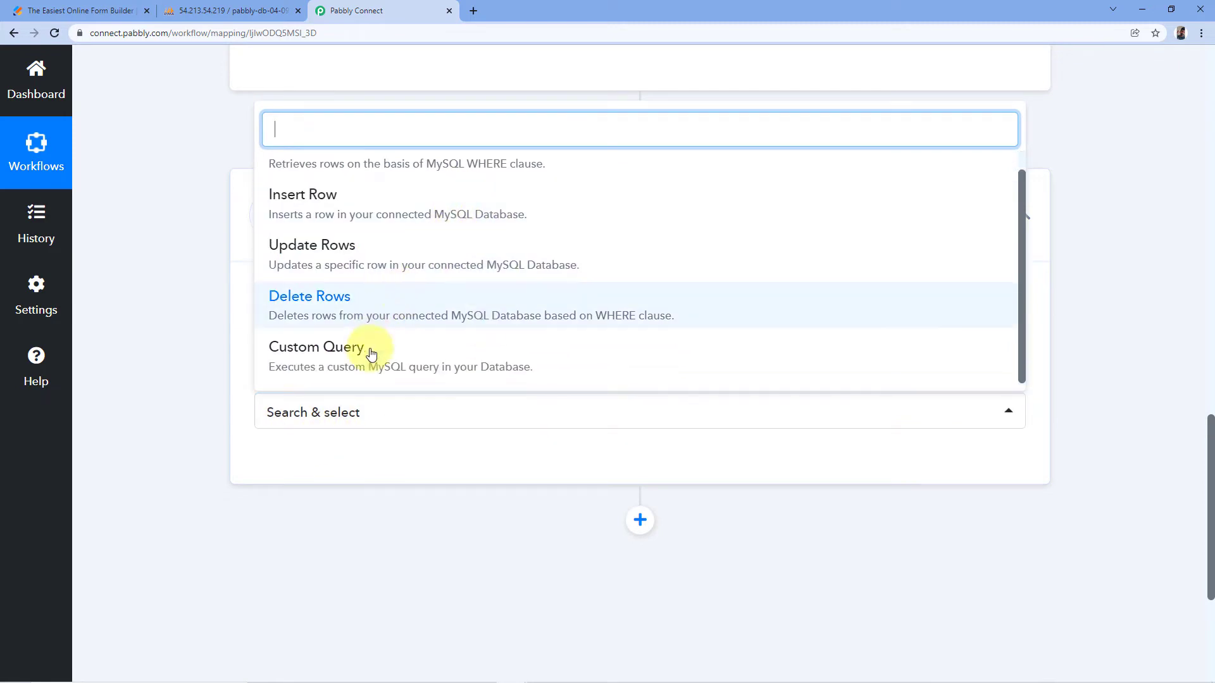
{"action": "scroll", "coordinate": [412, 320], "scroll_direction": "up", "scroll_amount": 1}
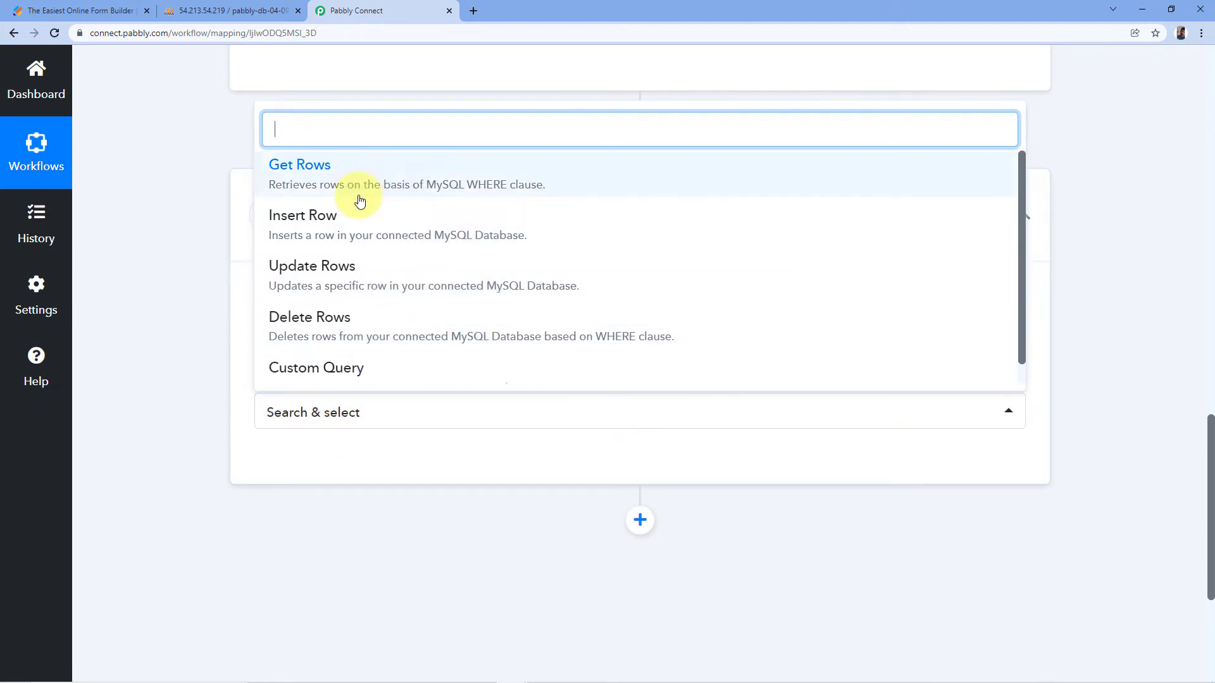
{"action": "left_click", "coordinate": [334, 229]}
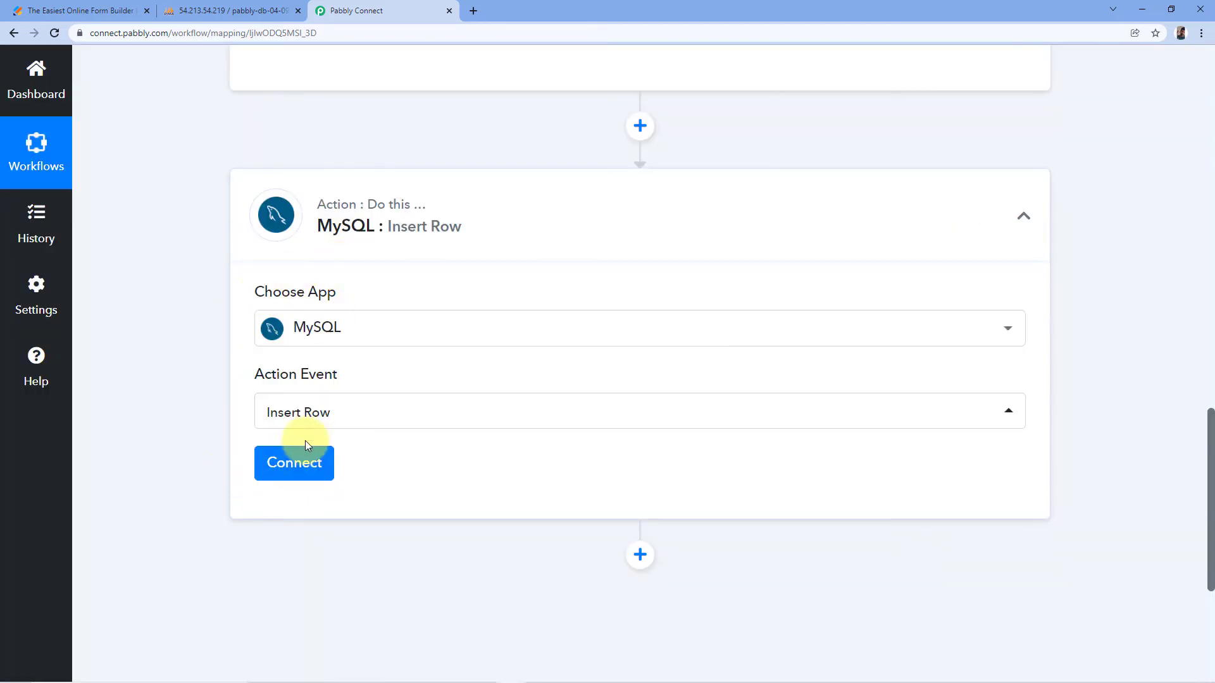
{"action": "left_click", "coordinate": [305, 464]}
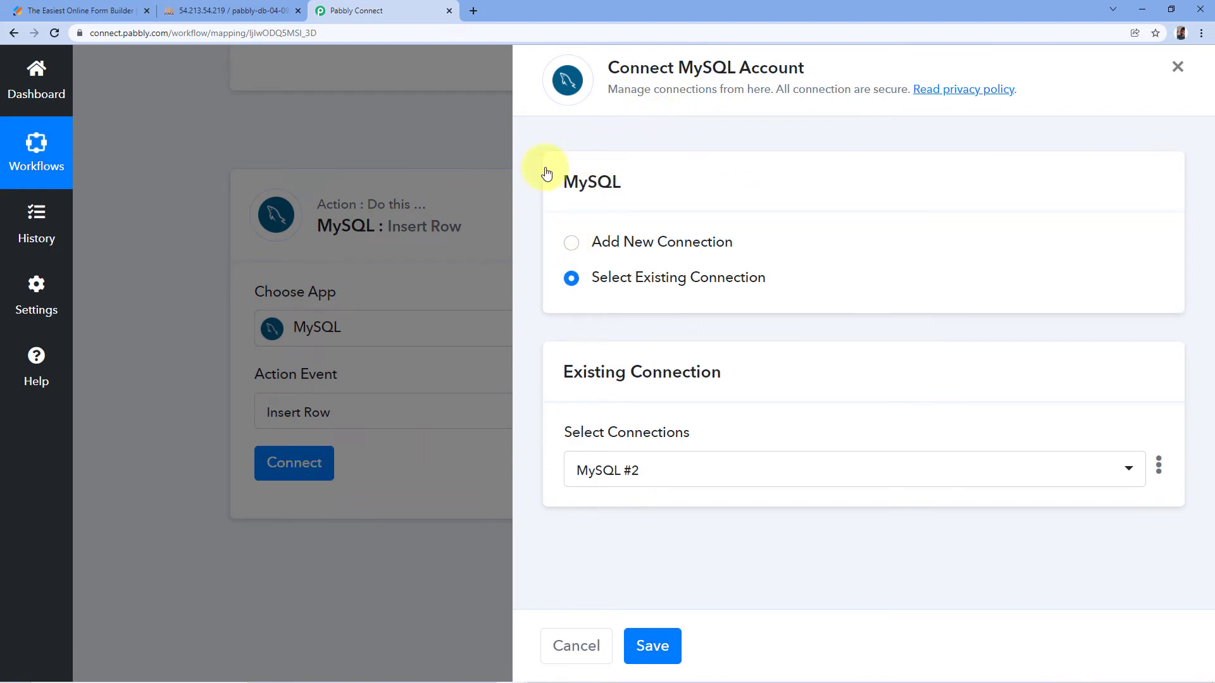
Review the username, password, host, database and port fields required for adding a new MySQL connection.
{"action": "left_click", "coordinate": [573, 247]}
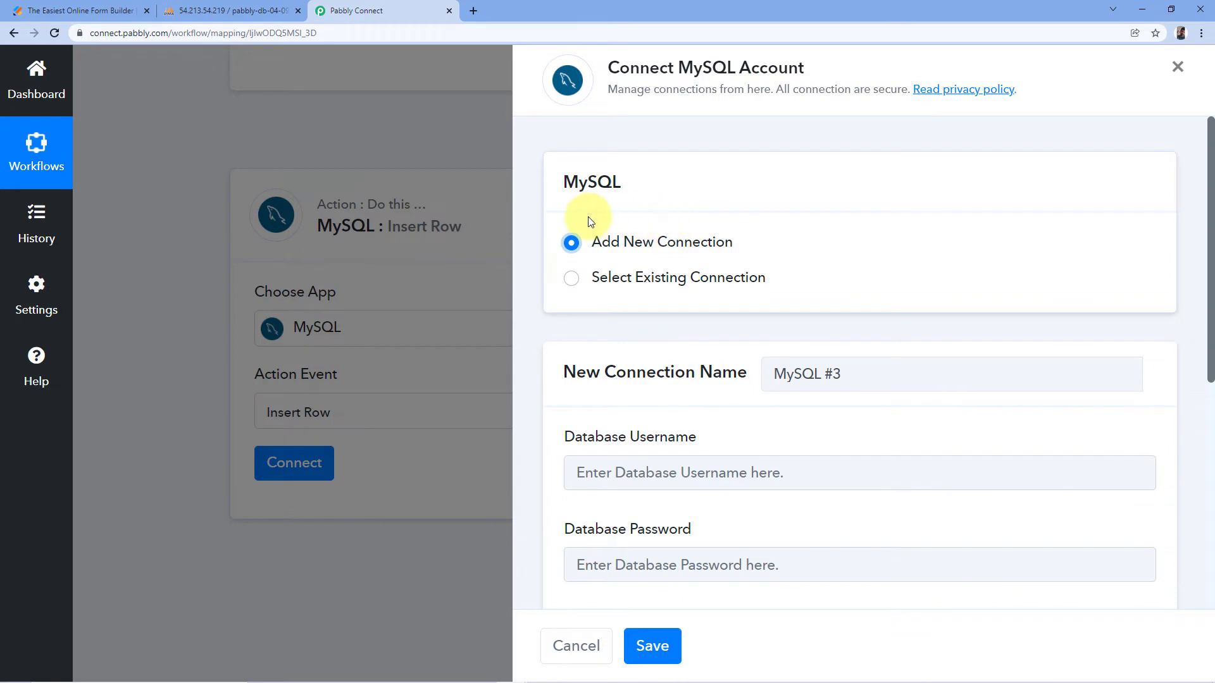
{"action": "scroll", "coordinate": [636, 319], "scroll_direction": "down", "scroll_amount": 1}
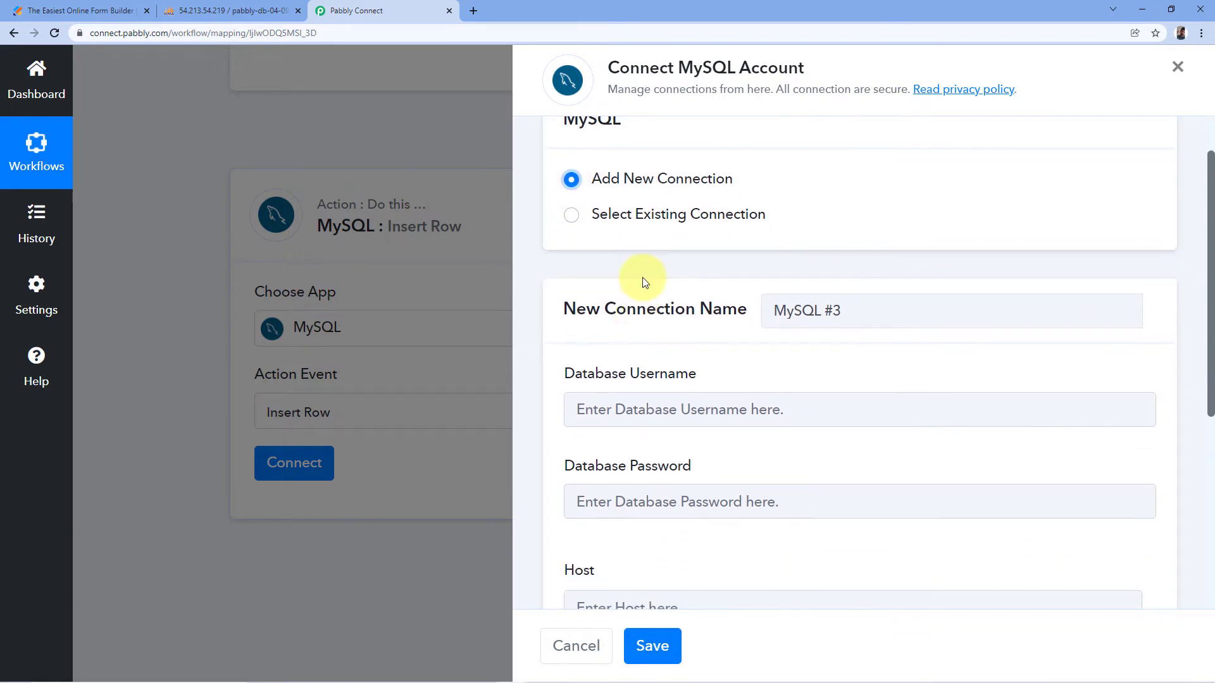
{"action": "scroll", "coordinate": [643, 277], "scroll_direction": "down", "scroll_amount": 1}
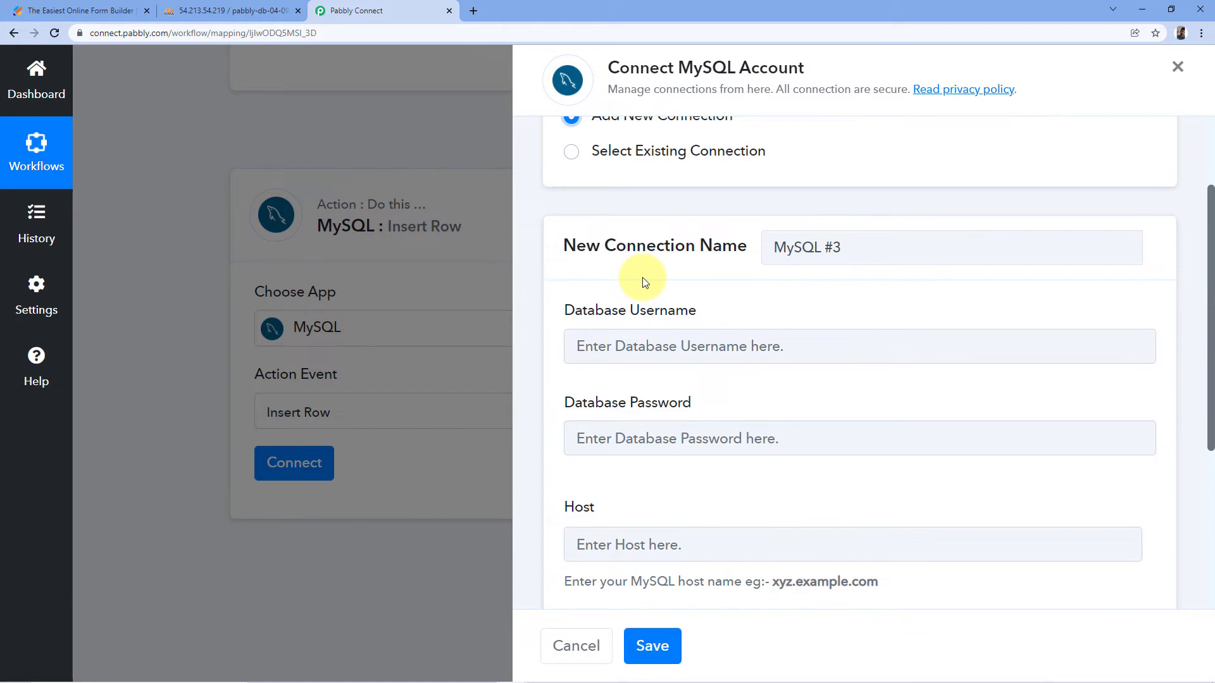
{"action": "scroll", "coordinate": [644, 282], "scroll_direction": "down", "scroll_amount": 1}
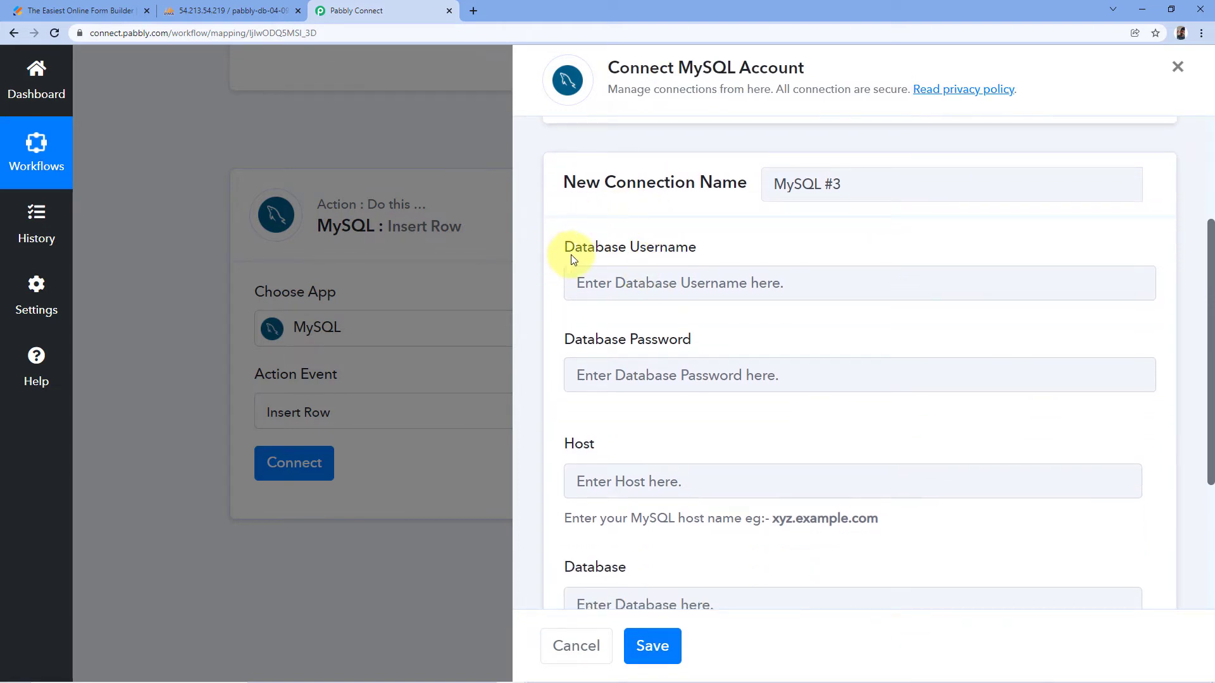
{"action": "scroll", "coordinate": [633, 259], "scroll_direction": "down", "scroll_amount": 1}
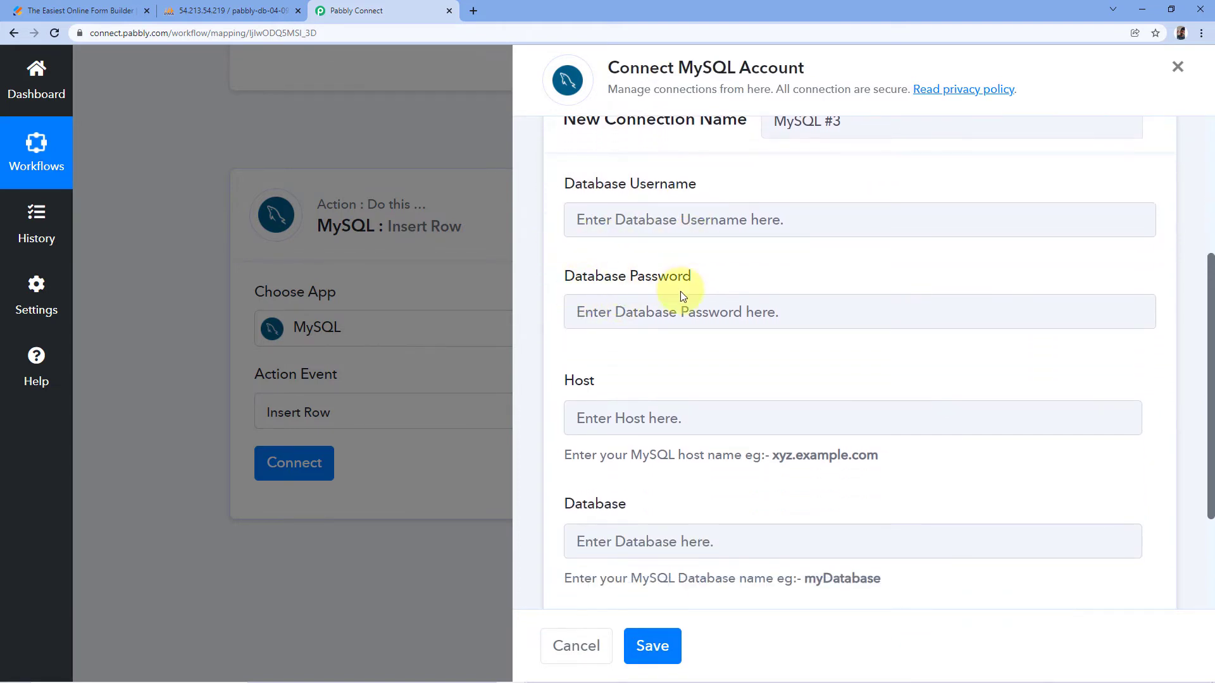
{"action": "scroll", "coordinate": [671, 304], "scroll_direction": "down", "scroll_amount": 1}
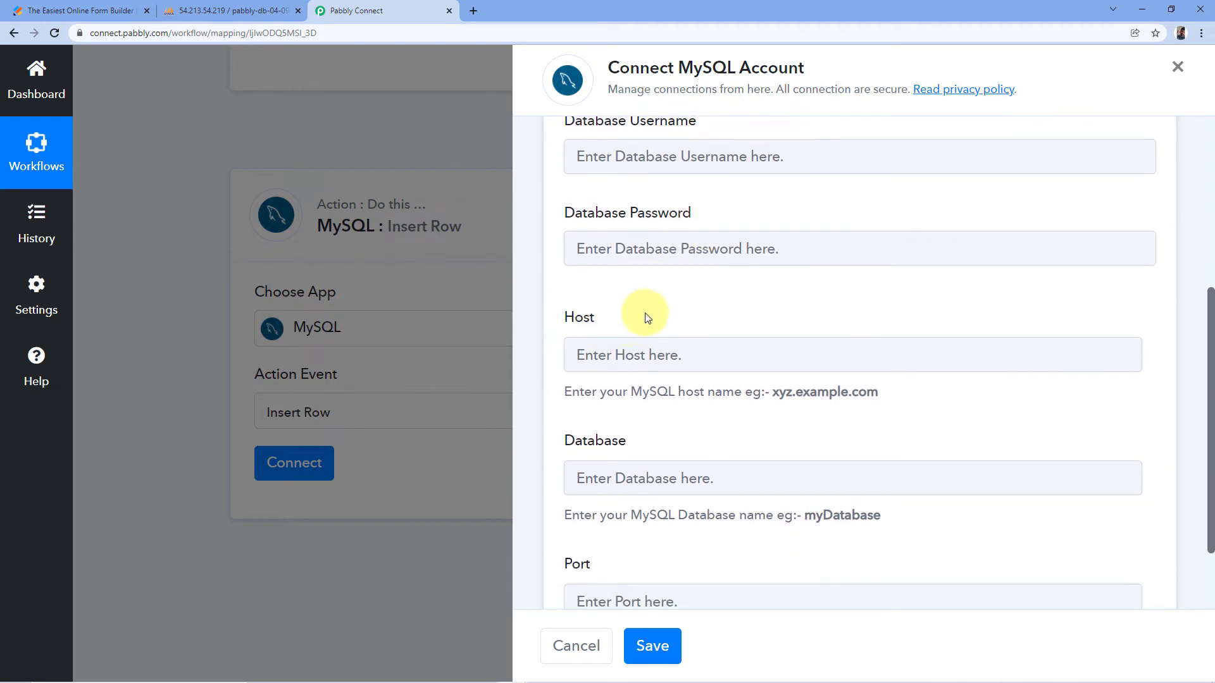
{"action": "scroll", "coordinate": [595, 310], "scroll_direction": "down", "scroll_amount": 1}
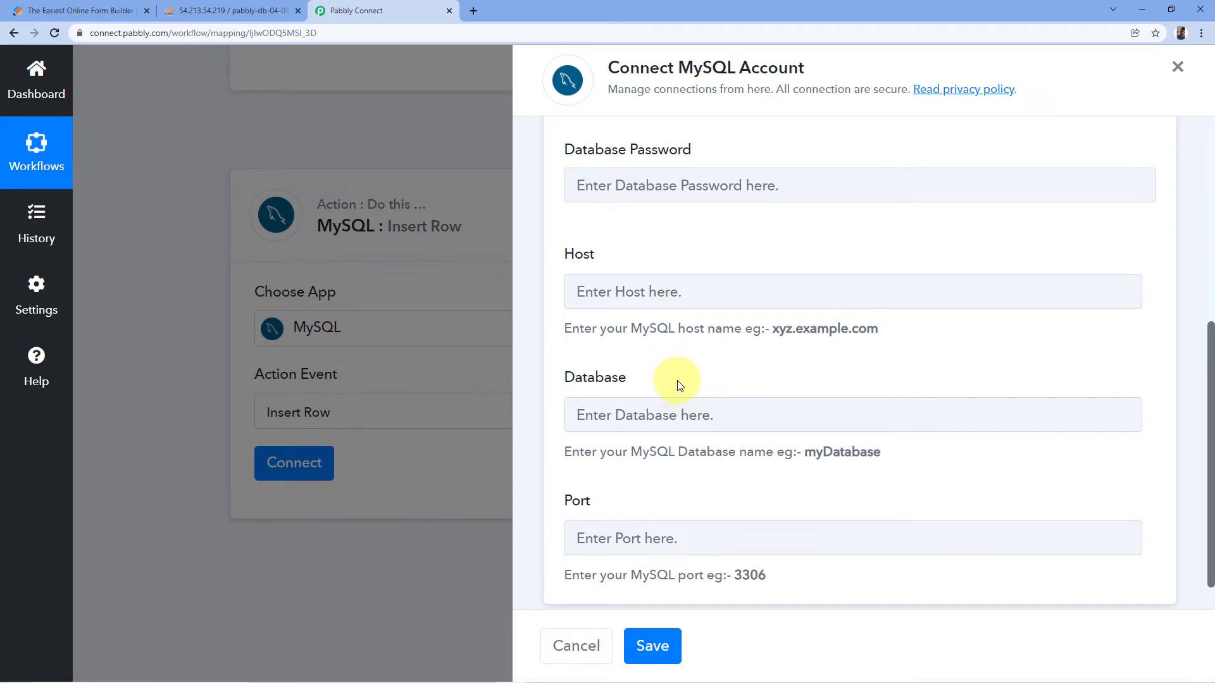
{"action": "scroll", "coordinate": [671, 493], "scroll_direction": "up", "scroll_amount": 1}
{"action": "scroll", "coordinate": [675, 493], "scroll_direction": "up", "scroll_amount": 1}
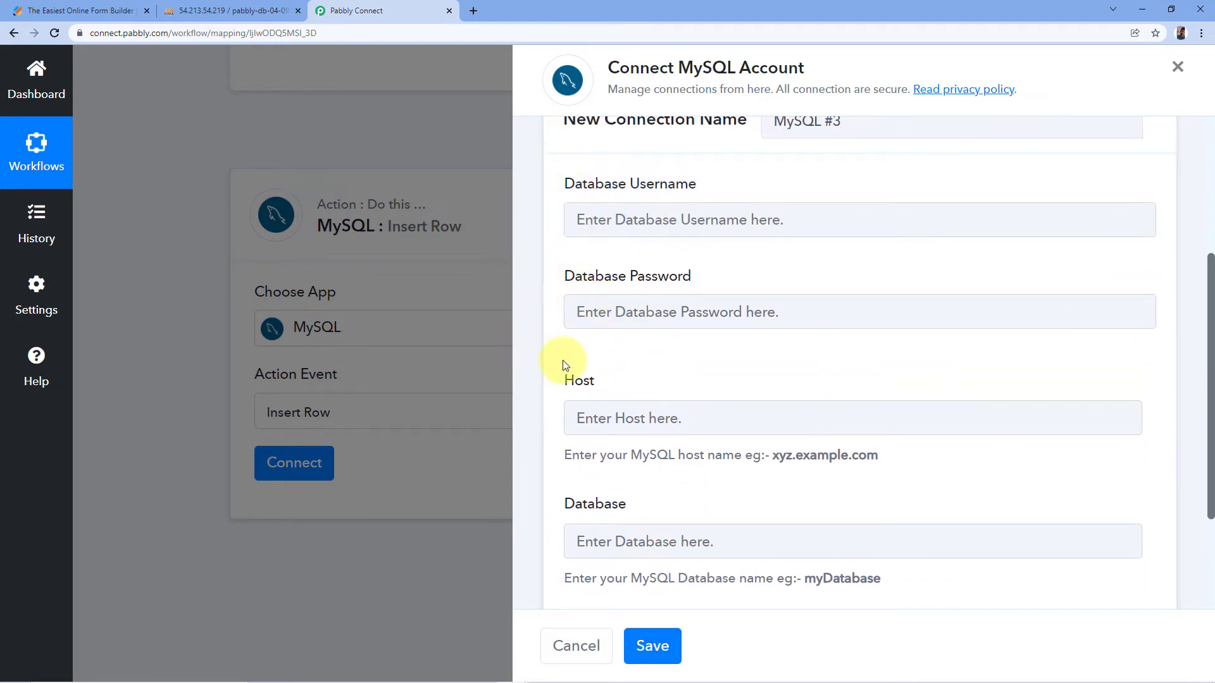
{"action": "scroll", "coordinate": [583, 466], "scroll_direction": "down", "scroll_amount": 1}
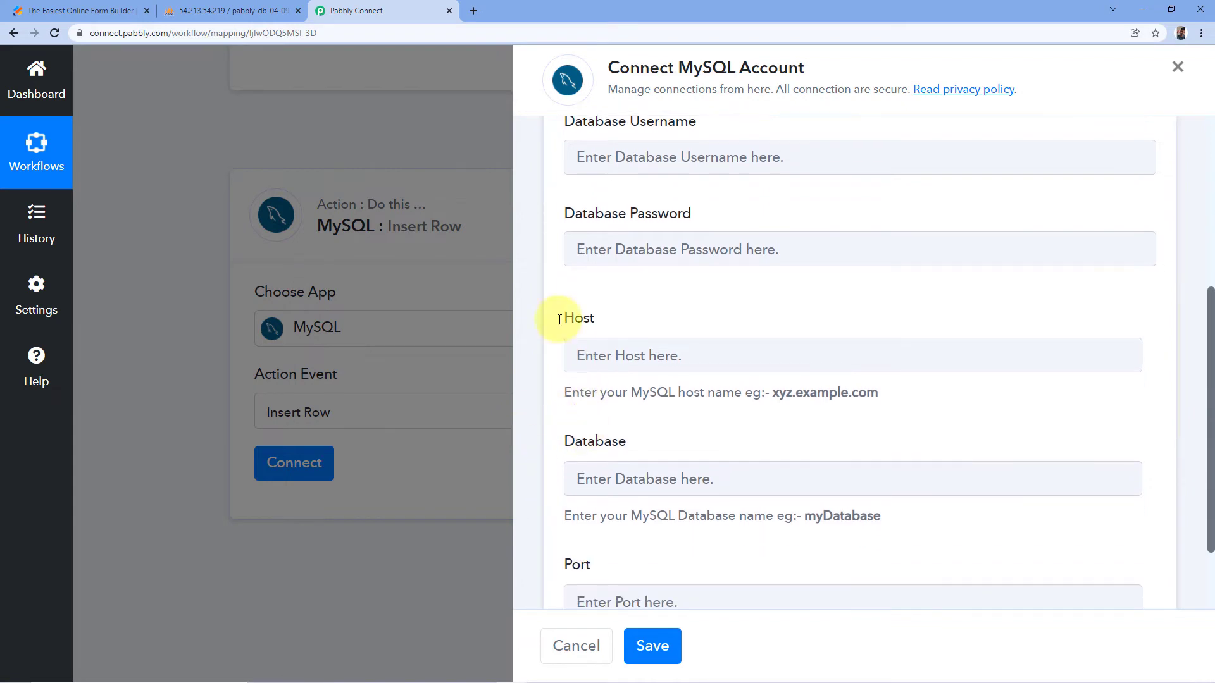
{"action": "scroll", "coordinate": [583, 353], "scroll_direction": "down", "scroll_amount": 2}
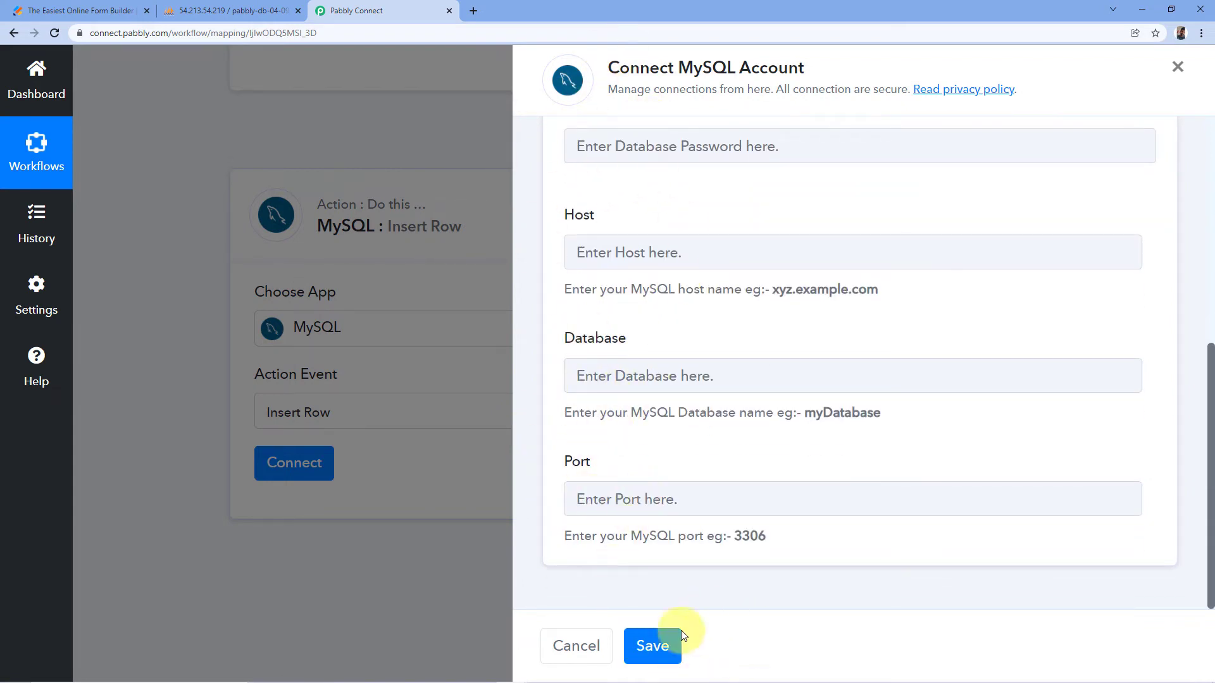
{"action": "scroll", "coordinate": [631, 253], "scroll_direction": "up", "scroll_amount": 4}
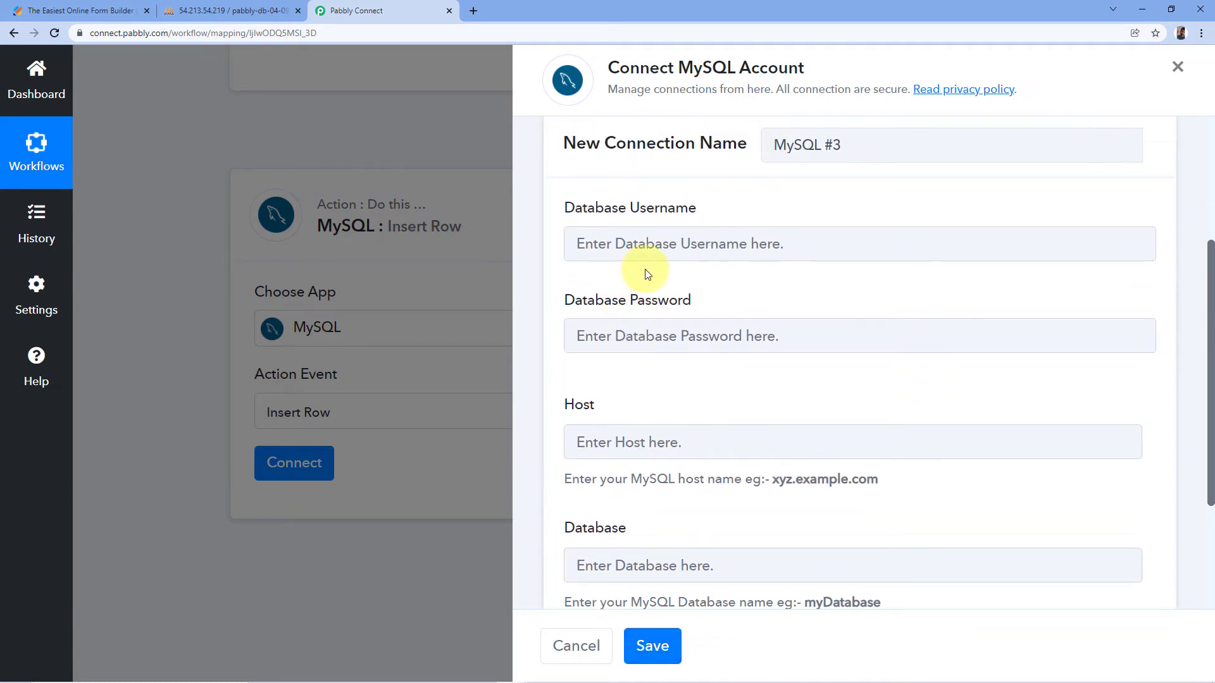
{"action": "scroll", "coordinate": [644, 268], "scroll_direction": "up", "scroll_amount": 1}
Connect the action with the existing connection MySQL #2 and go to its table name and column fields.
{"action": "left_click", "coordinate": [570, 180]}
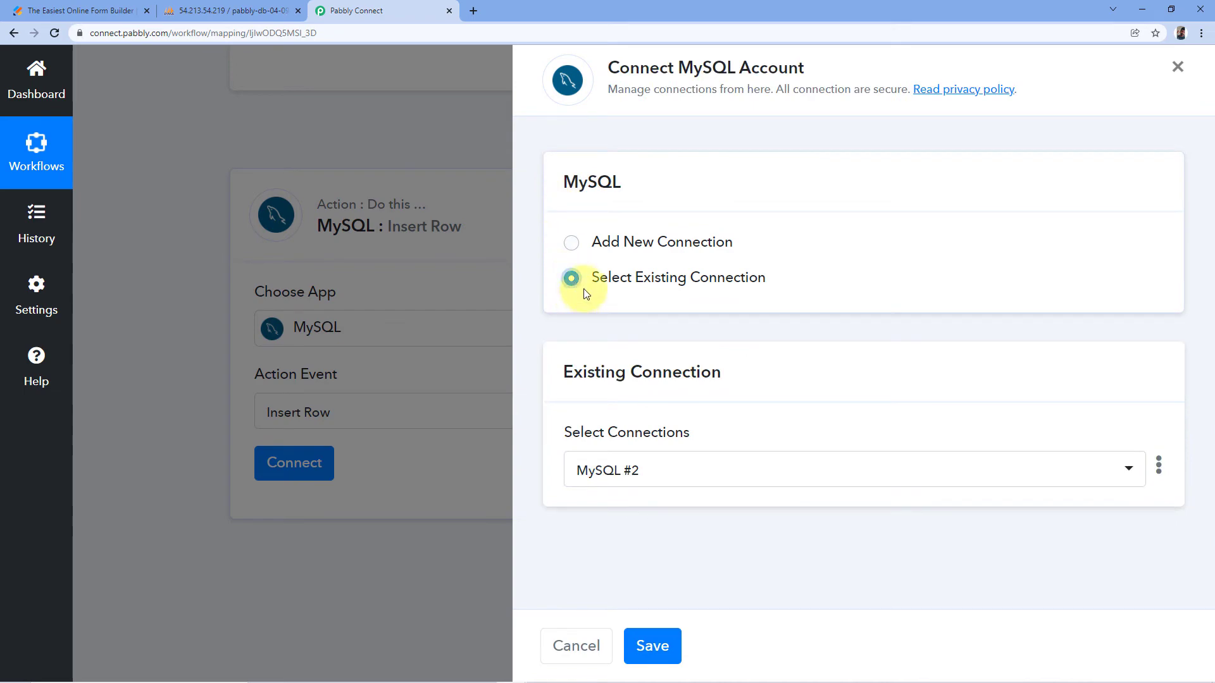
{"action": "left_click", "coordinate": [650, 646]}
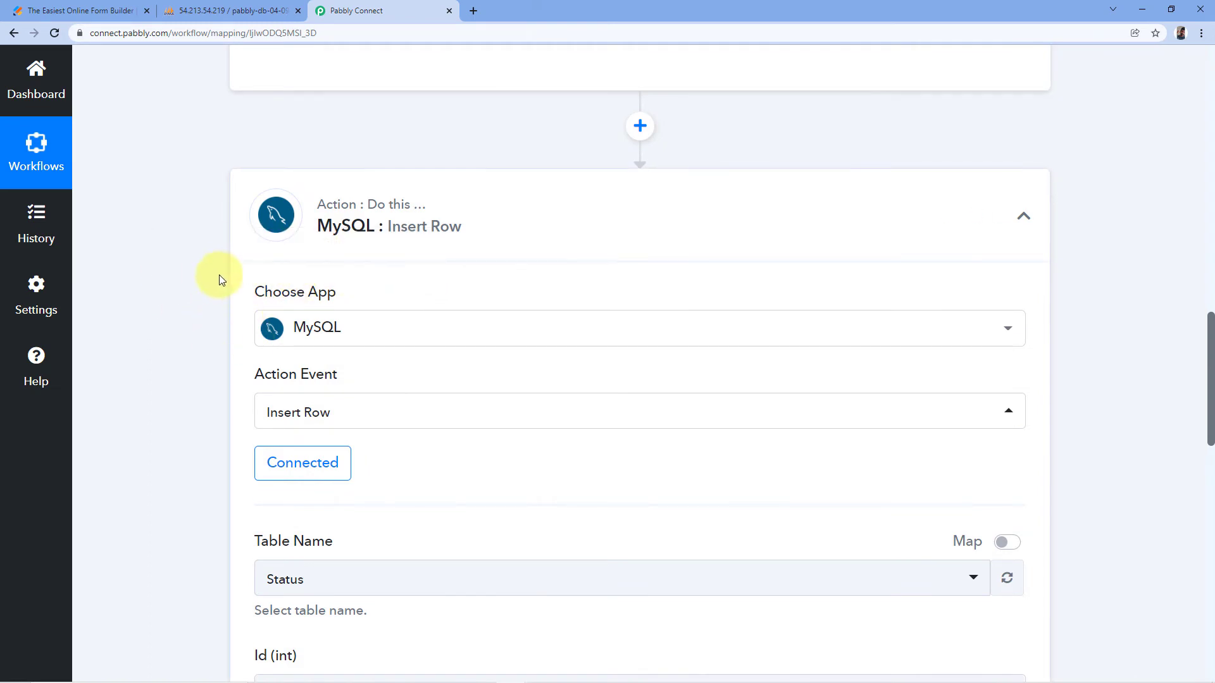
{"action": "scroll", "coordinate": [223, 269], "scroll_direction": "down", "scroll_amount": 6}
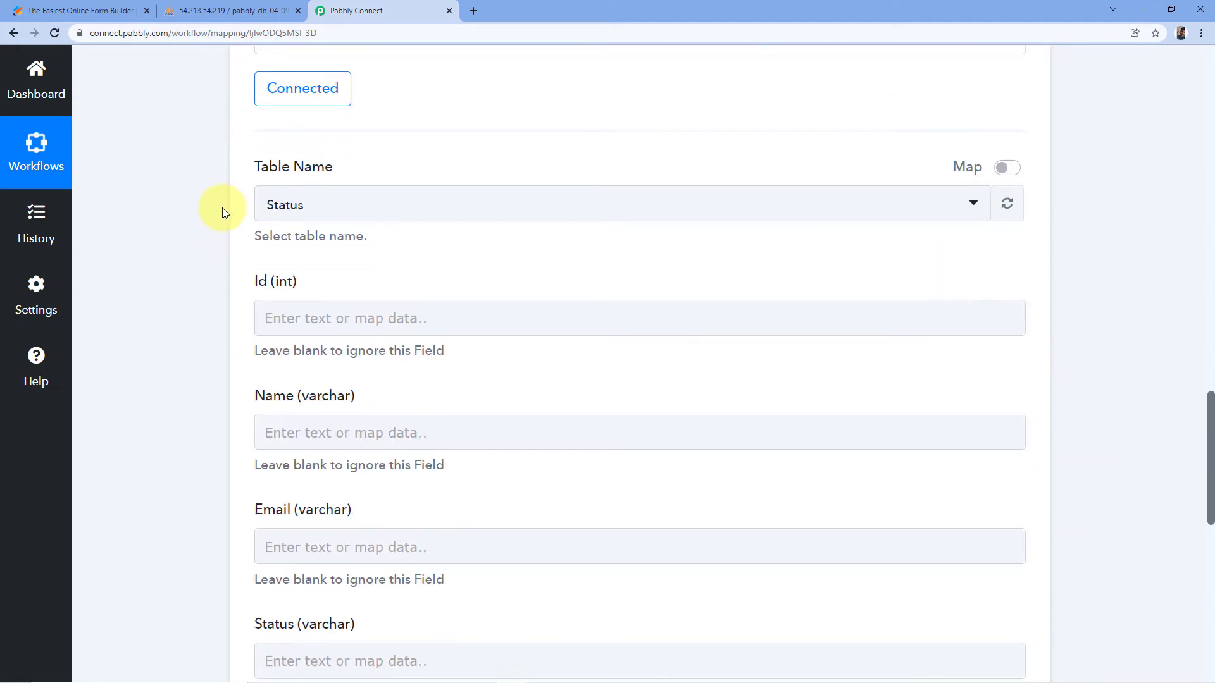
{"action": "scroll", "coordinate": [225, 208], "scroll_direction": "down", "scroll_amount": 1}
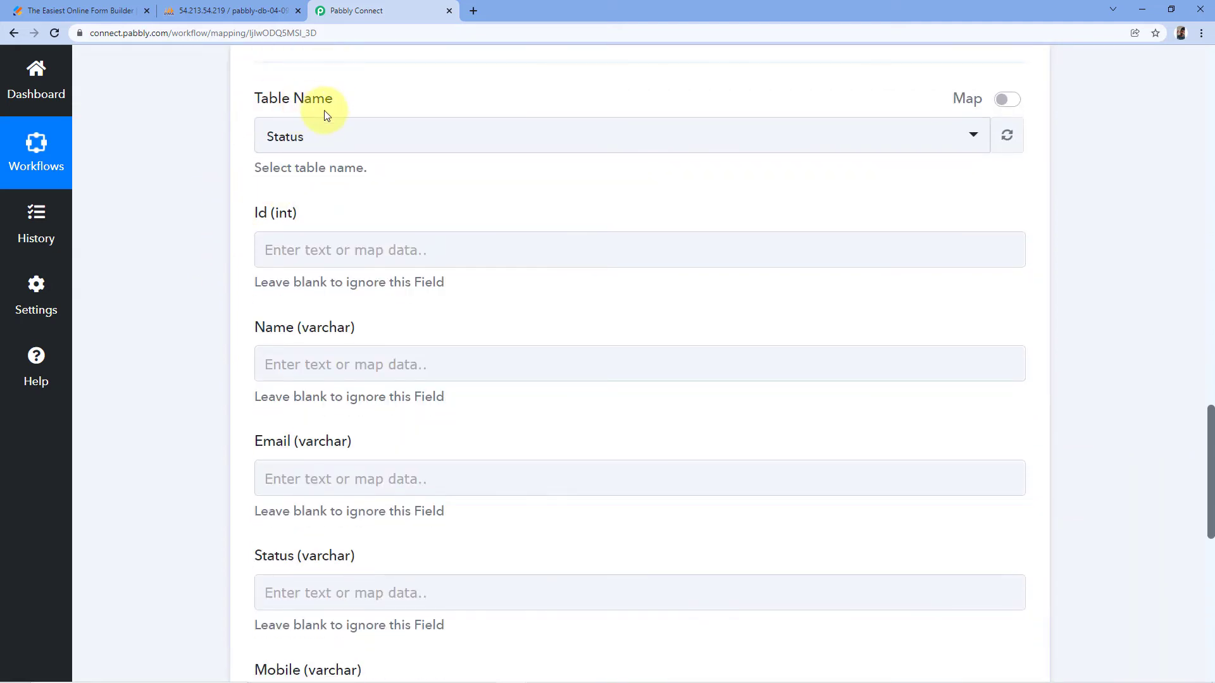
Check the table list of the dbuilder database in phpMyAdmin and choose student_info as the MySQL action's table.
{"action": "left_click", "coordinate": [423, 138]}
{"action": "scroll", "coordinate": [380, 234], "scroll_direction": "down", "scroll_amount": 1}
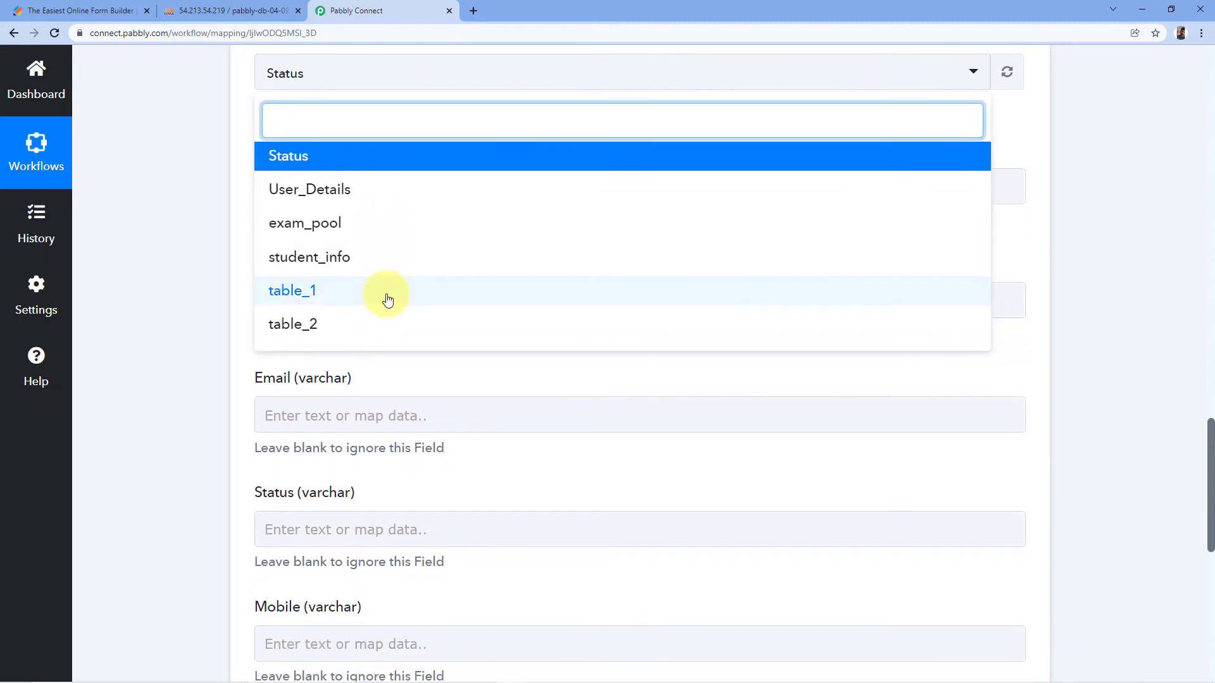
{"action": "scroll", "coordinate": [392, 306], "scroll_direction": "up", "scroll_amount": 1}
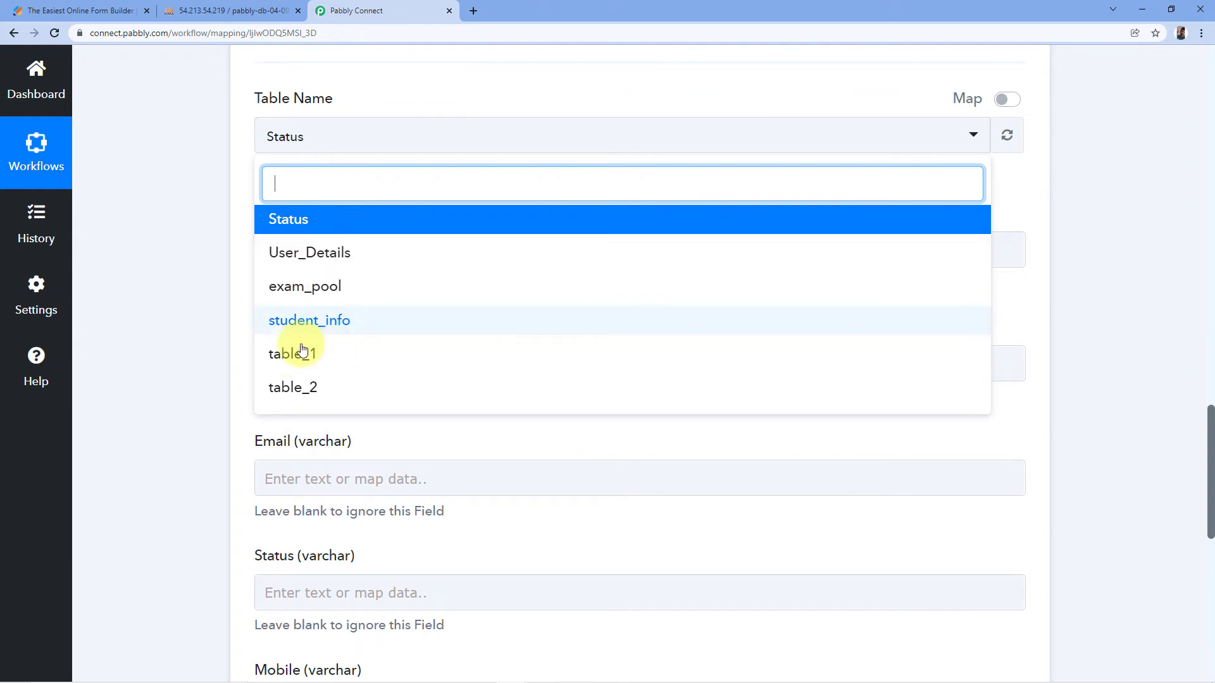
{"action": "left_click", "coordinate": [213, 7]}
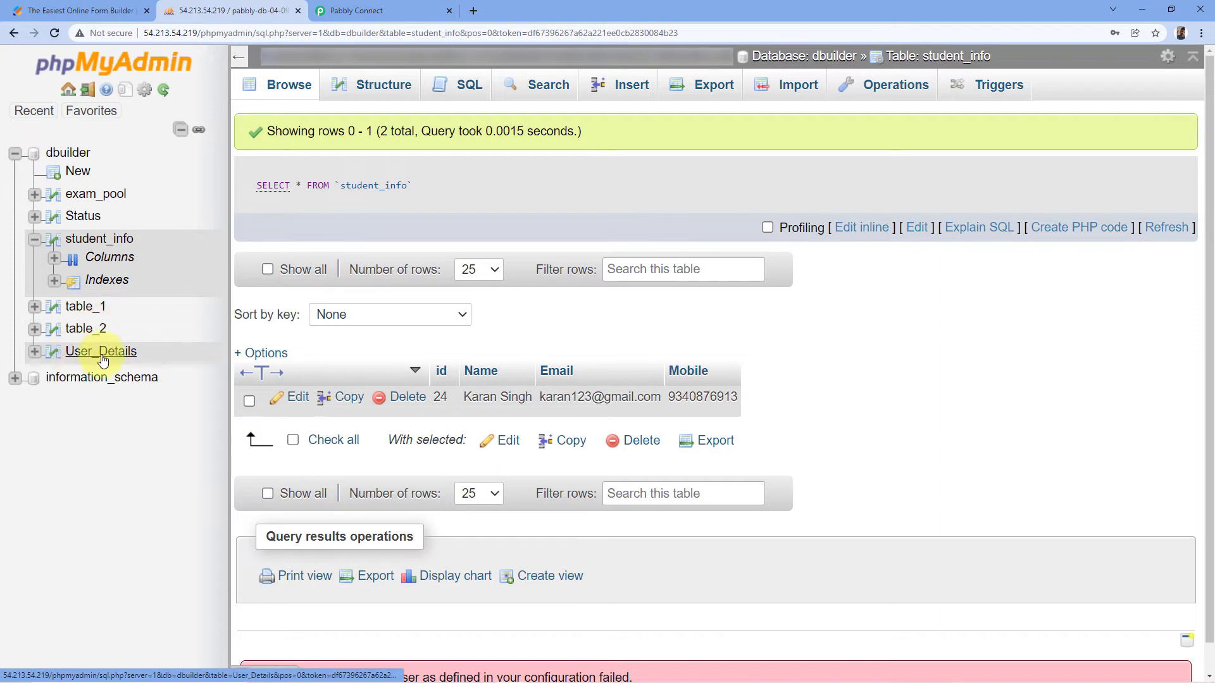
{"action": "left_click", "coordinate": [395, 8]}
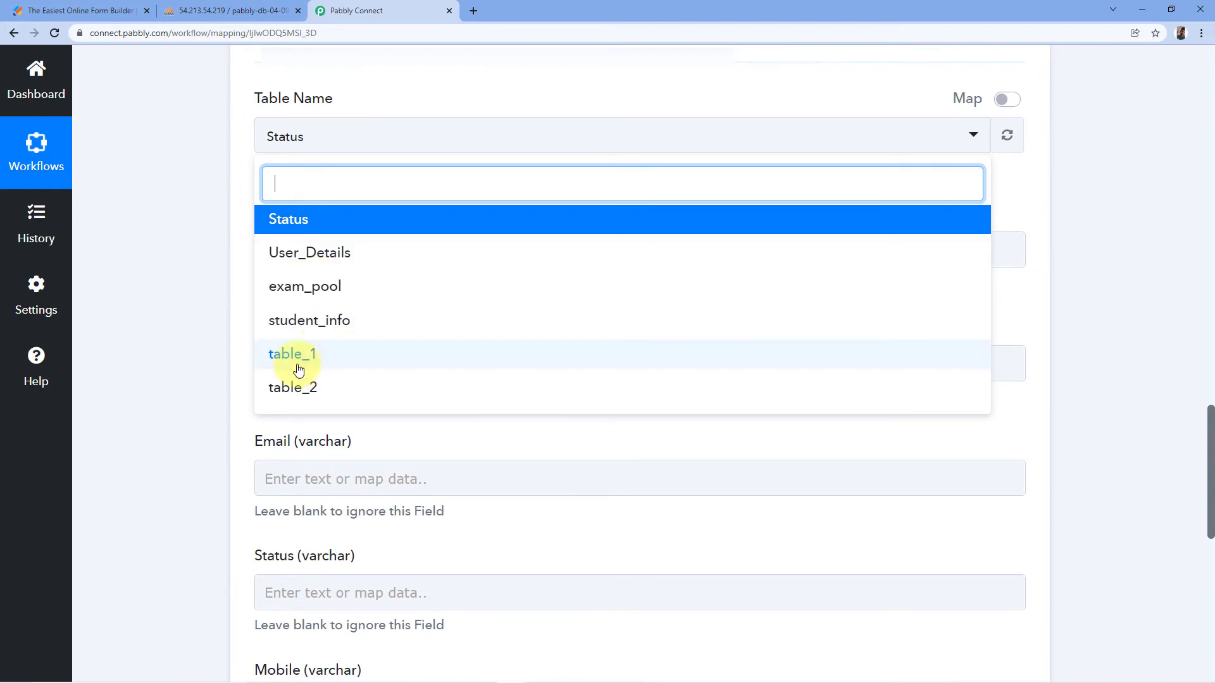
{"action": "left_click", "coordinate": [199, 8]}
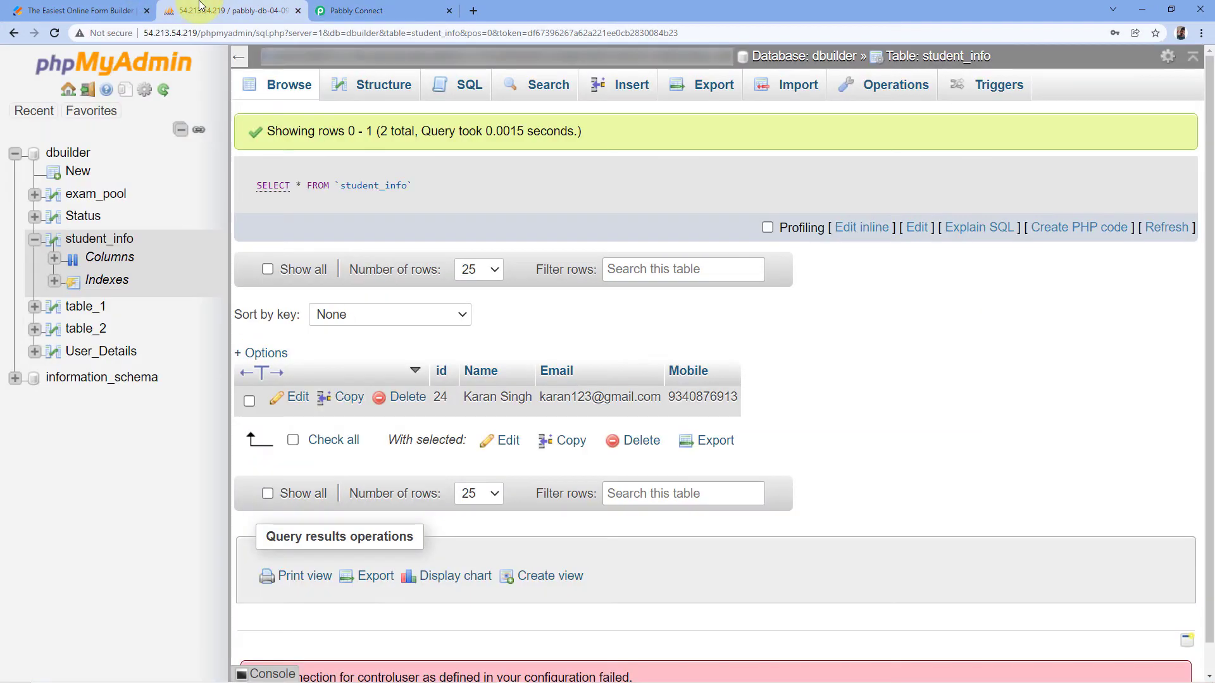
{"action": "left_click", "coordinate": [98, 244]}
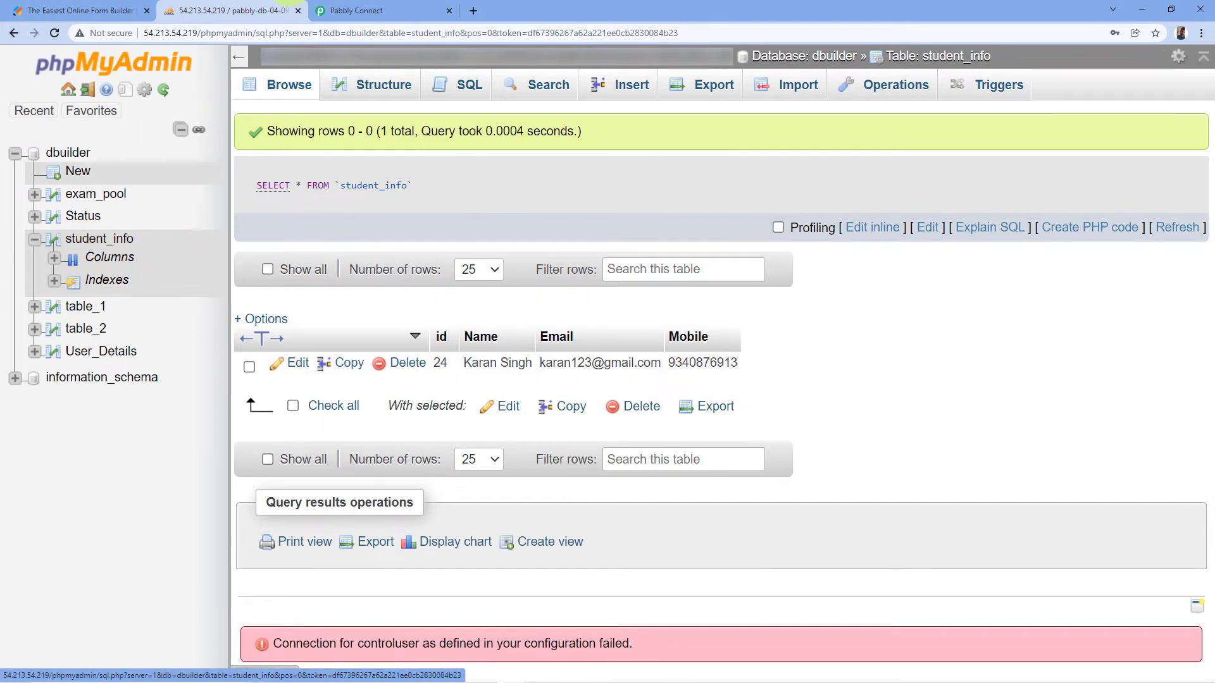
{"action": "left_click", "coordinate": [373, 9]}
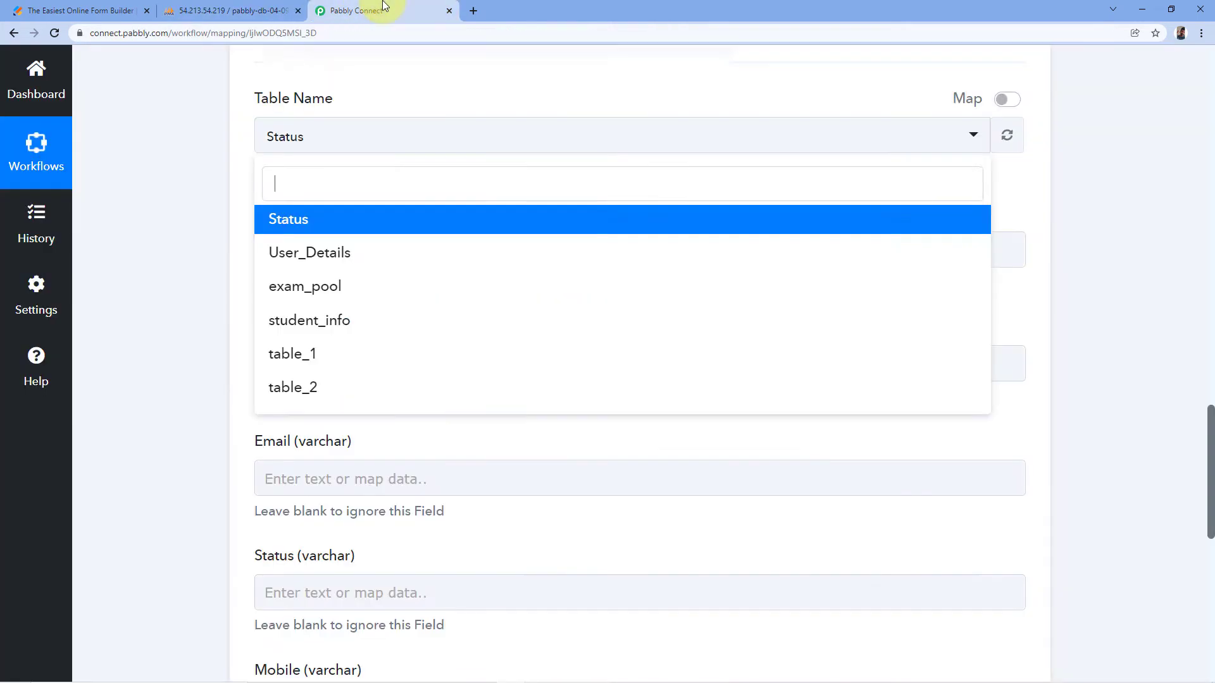
{"action": "left_click", "coordinate": [309, 323]}
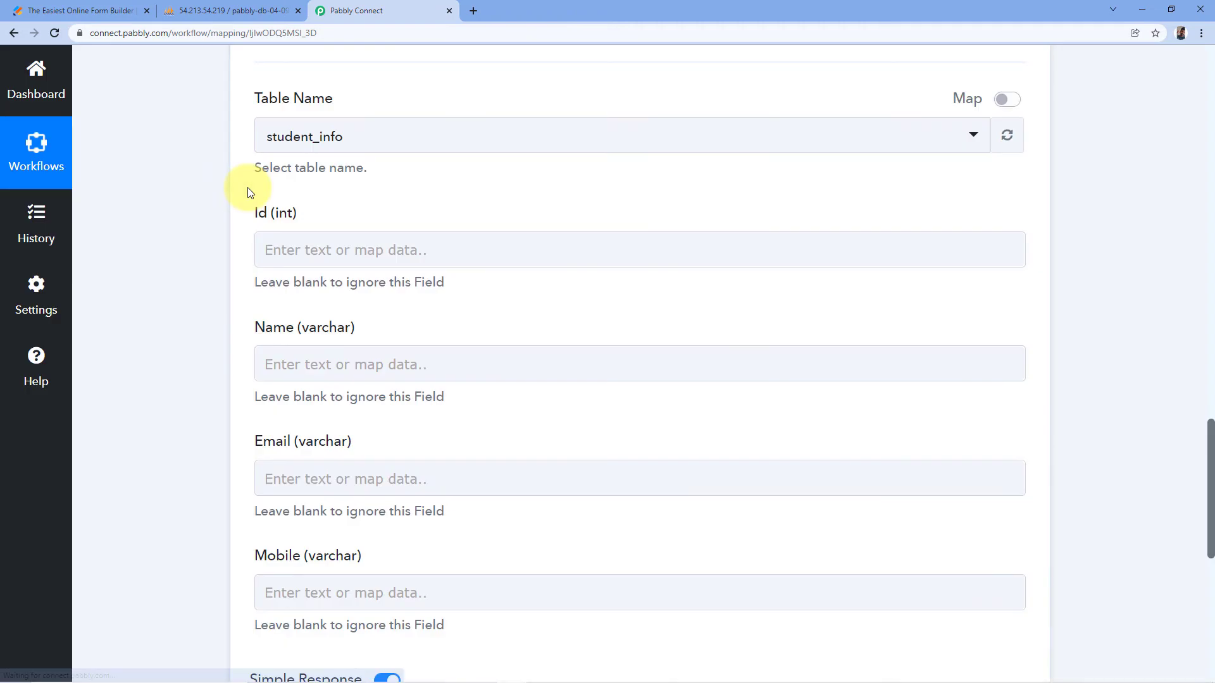
Compare the action's Id, Name, Email and Mobile fields with the columns of the student_info table in phpMyAdmin.
{"action": "left_click", "coordinate": [209, 10]}
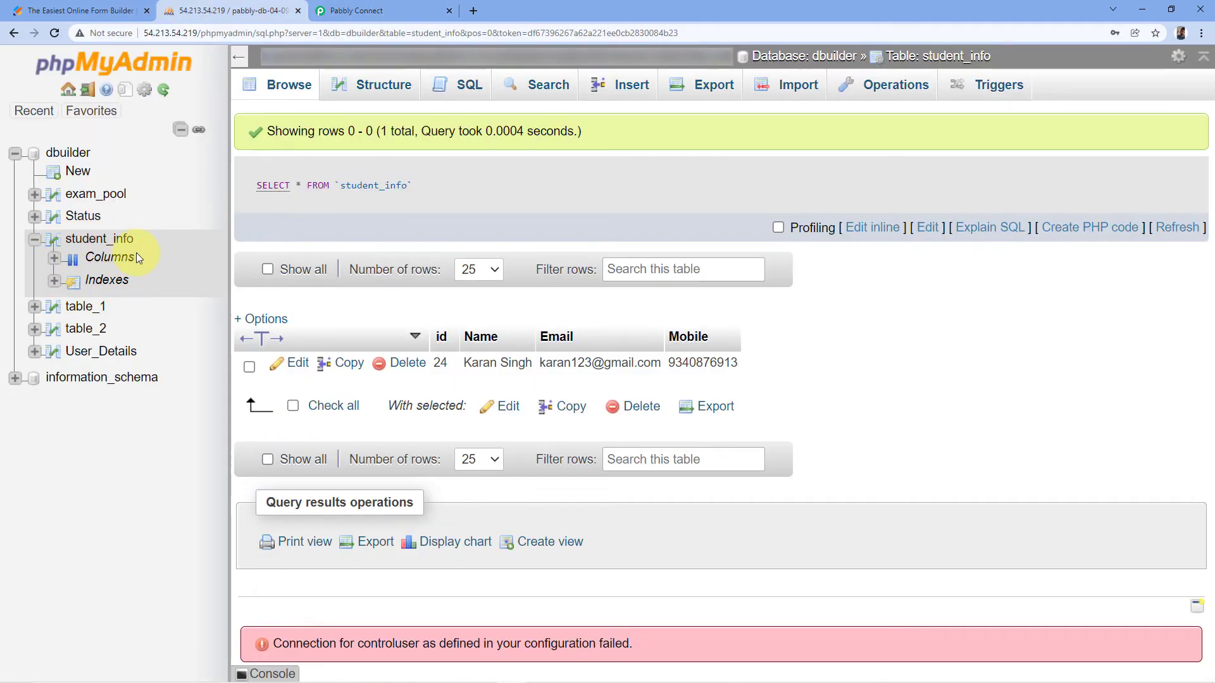
{"action": "left_click", "coordinate": [361, 10]}
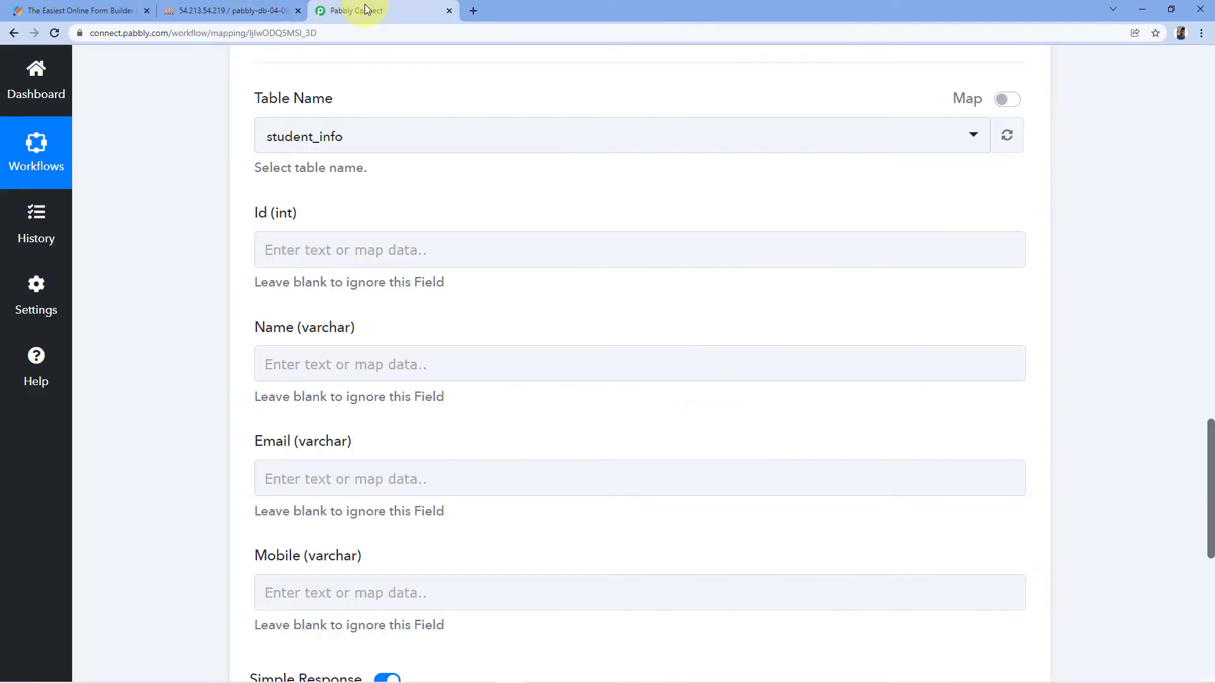
{"action": "scroll", "coordinate": [339, 198], "scroll_direction": "down", "scroll_amount": 1}
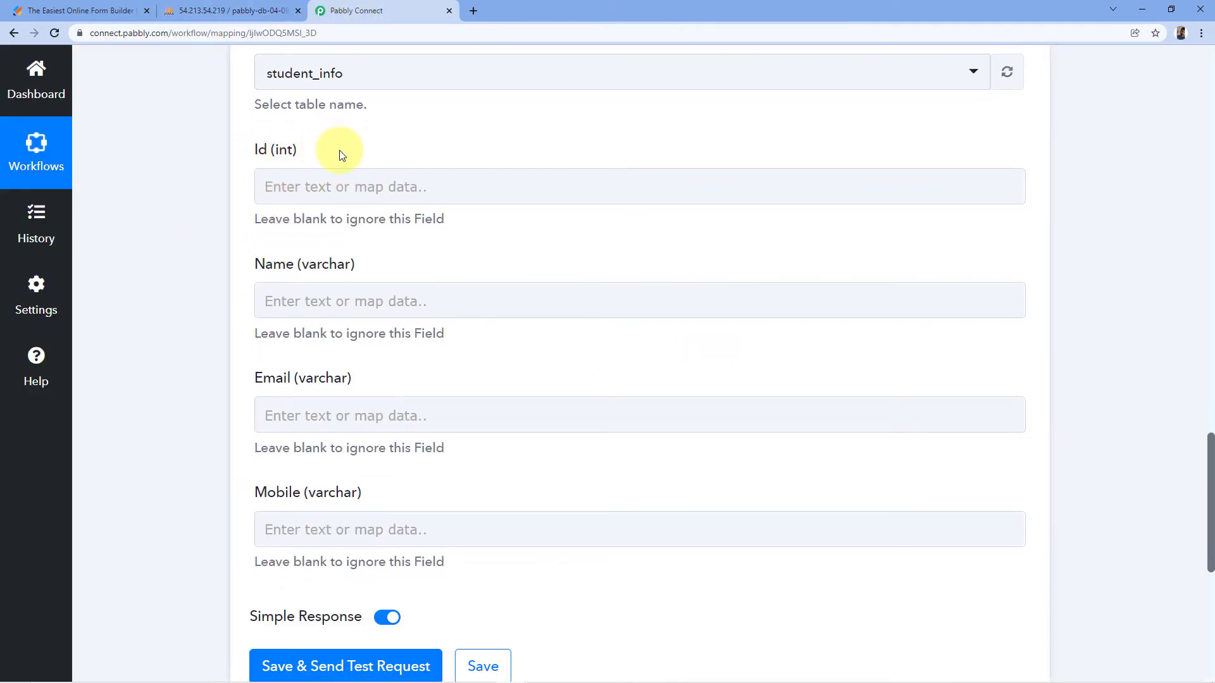
{"action": "scroll", "coordinate": [341, 152], "scroll_direction": "down", "scroll_amount": 1}
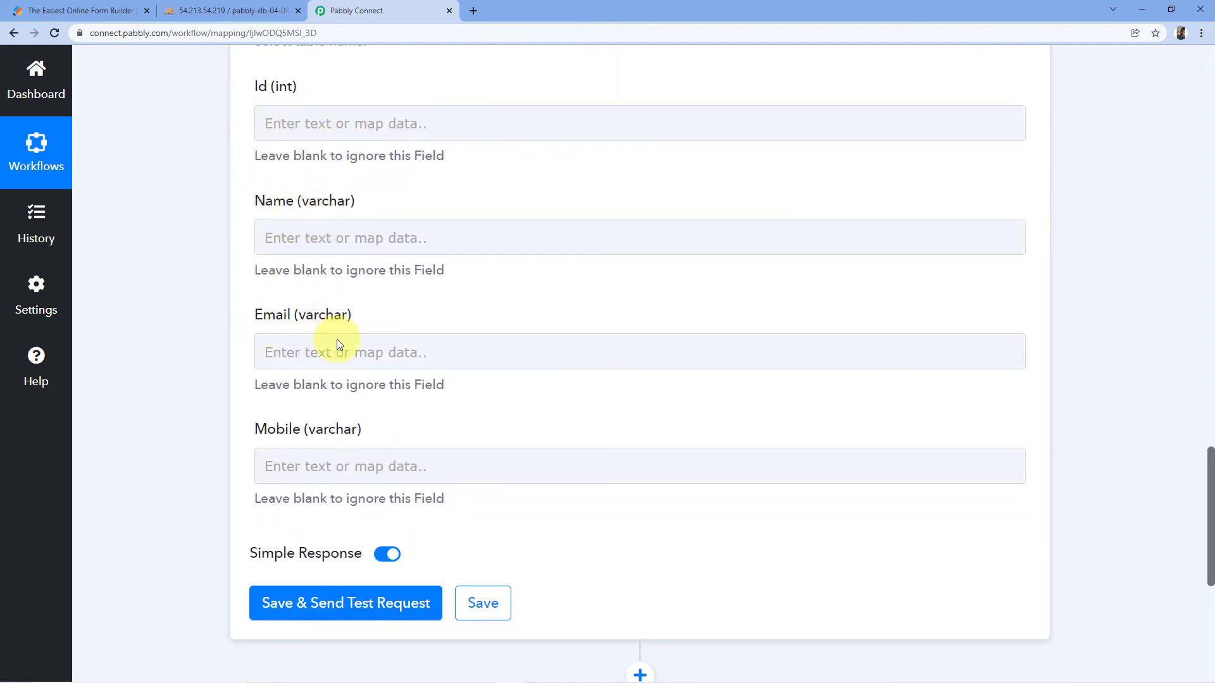
{"action": "left_click", "coordinate": [210, 11]}
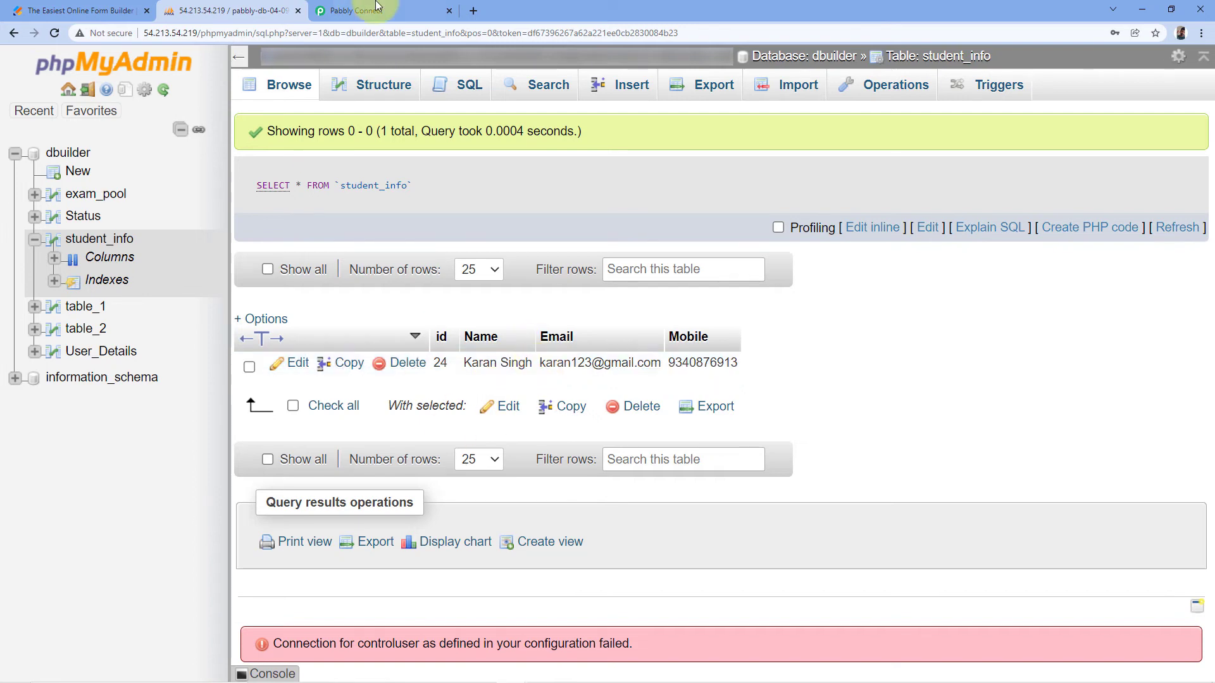
{"action": "left_click", "coordinate": [403, 9]}
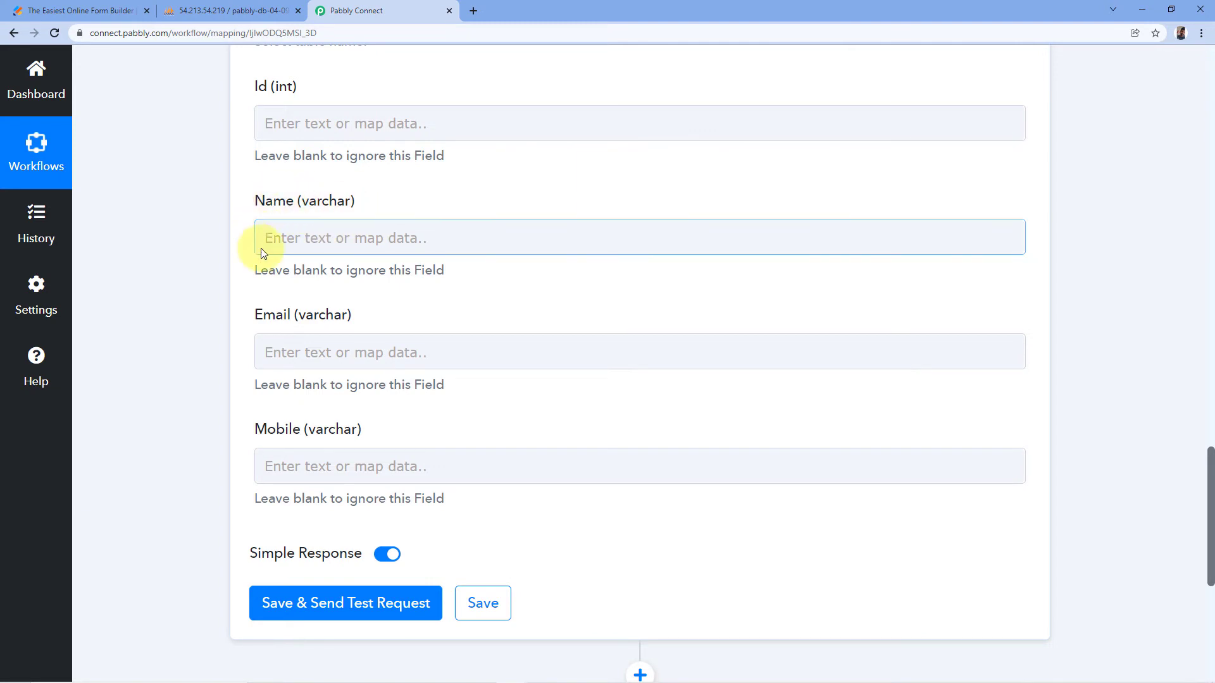
Map the Name column to RawRequest Q3 Name First from the JotForm response, checking the received response data first.
{"action": "left_click", "coordinate": [286, 241]}
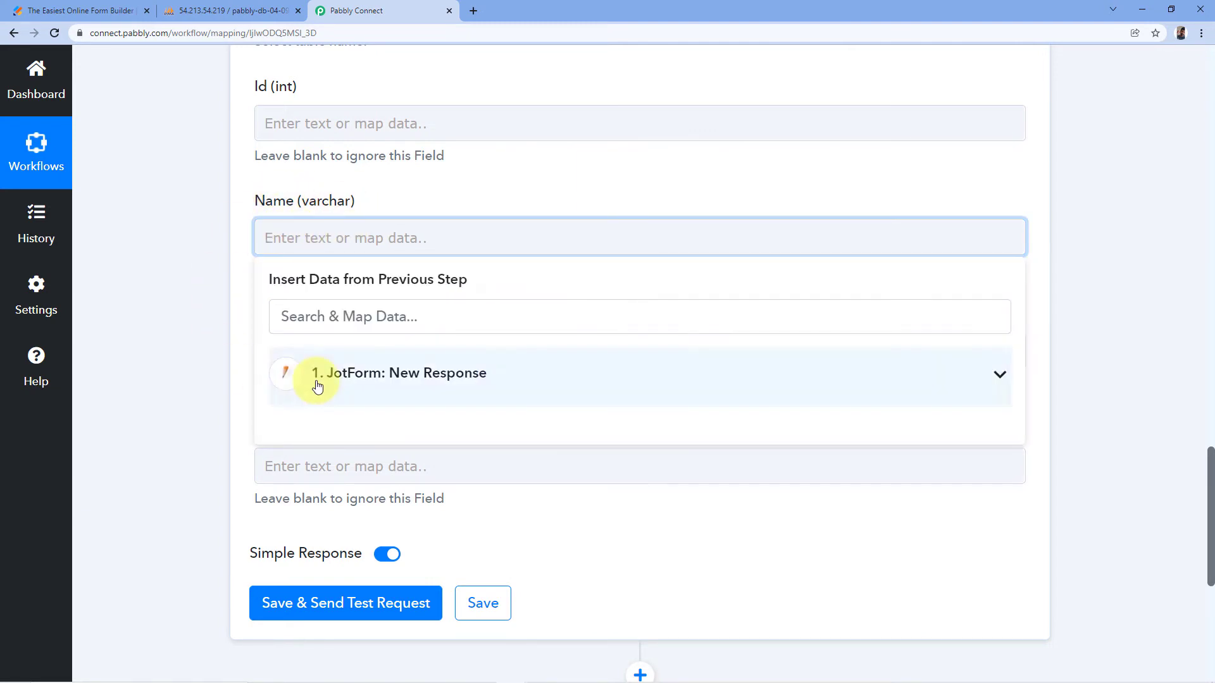
{"action": "left_click", "coordinate": [485, 371]}
{"action": "scroll", "coordinate": [412, 447], "scroll_direction": "down", "scroll_amount": 2}
{"action": "scroll", "coordinate": [419, 443], "scroll_direction": "down", "scroll_amount": 3}
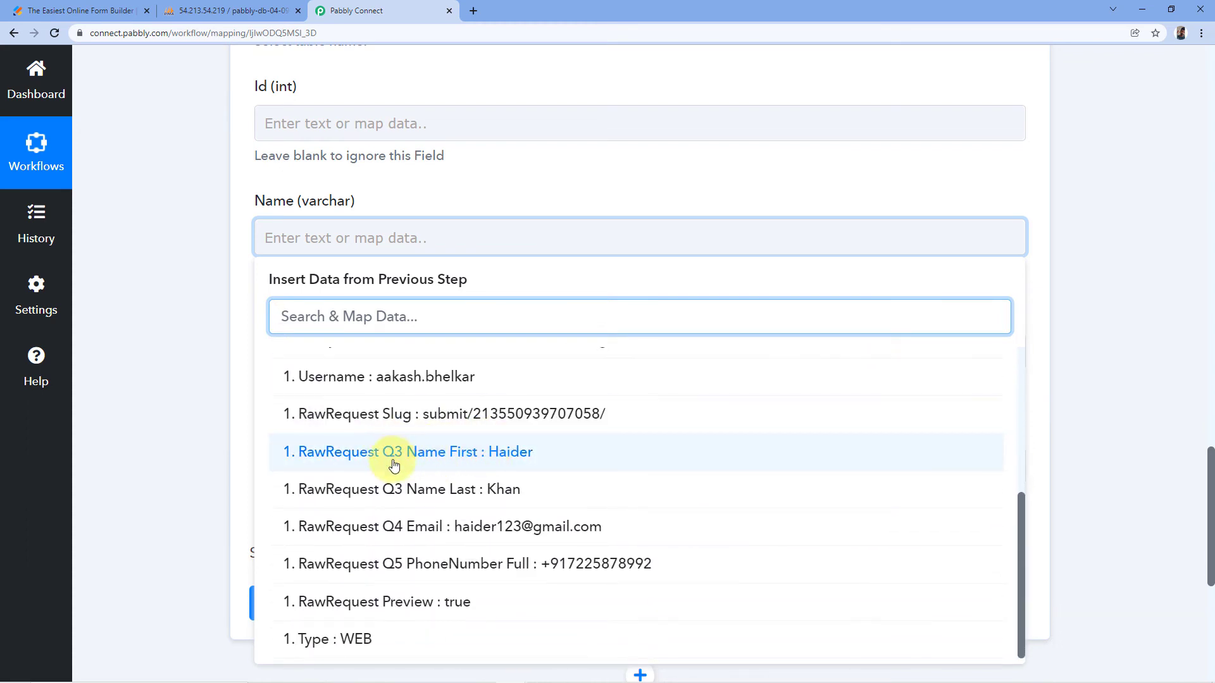
{"action": "scroll", "coordinate": [724, 286], "scroll_direction": "up", "scroll_amount": 10}
{"action": "scroll", "coordinate": [672, 332], "scroll_direction": "up", "scroll_amount": 5}
{"action": "scroll", "coordinate": [654, 200], "scroll_direction": "up", "scroll_amount": 2}
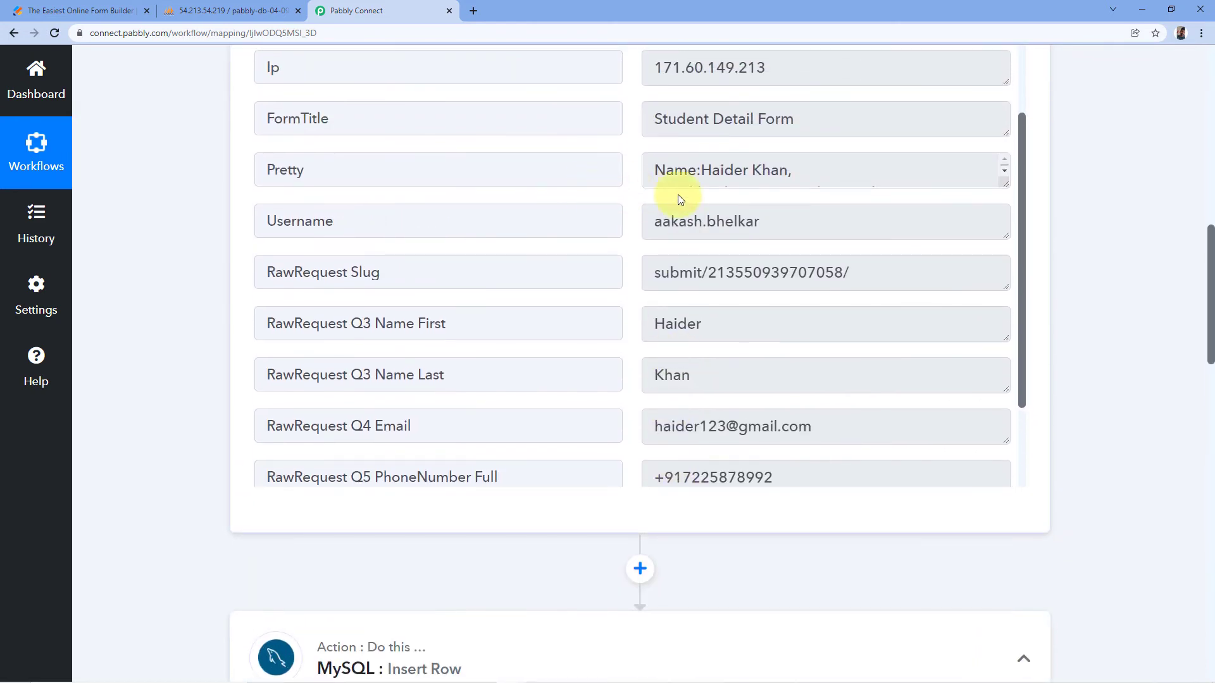
{"action": "scroll", "coordinate": [1058, 337], "scroll_direction": "down", "scroll_amount": 15}
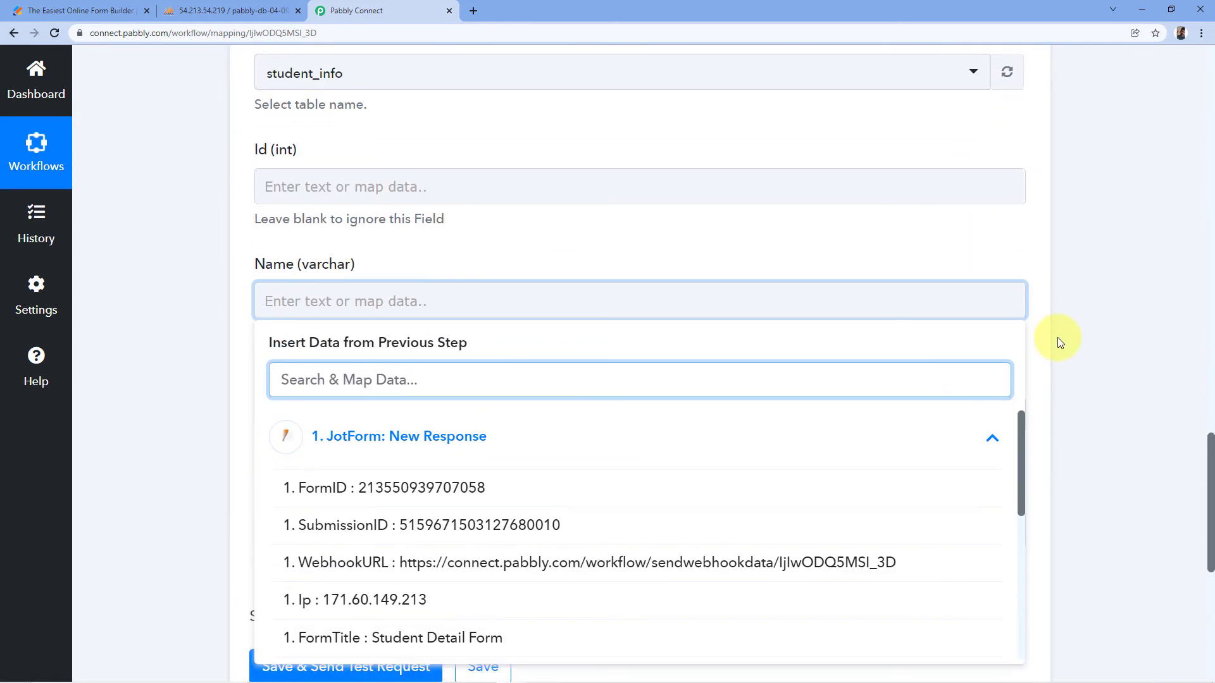
{"action": "scroll", "coordinate": [331, 401], "scroll_direction": "down", "scroll_amount": 4}
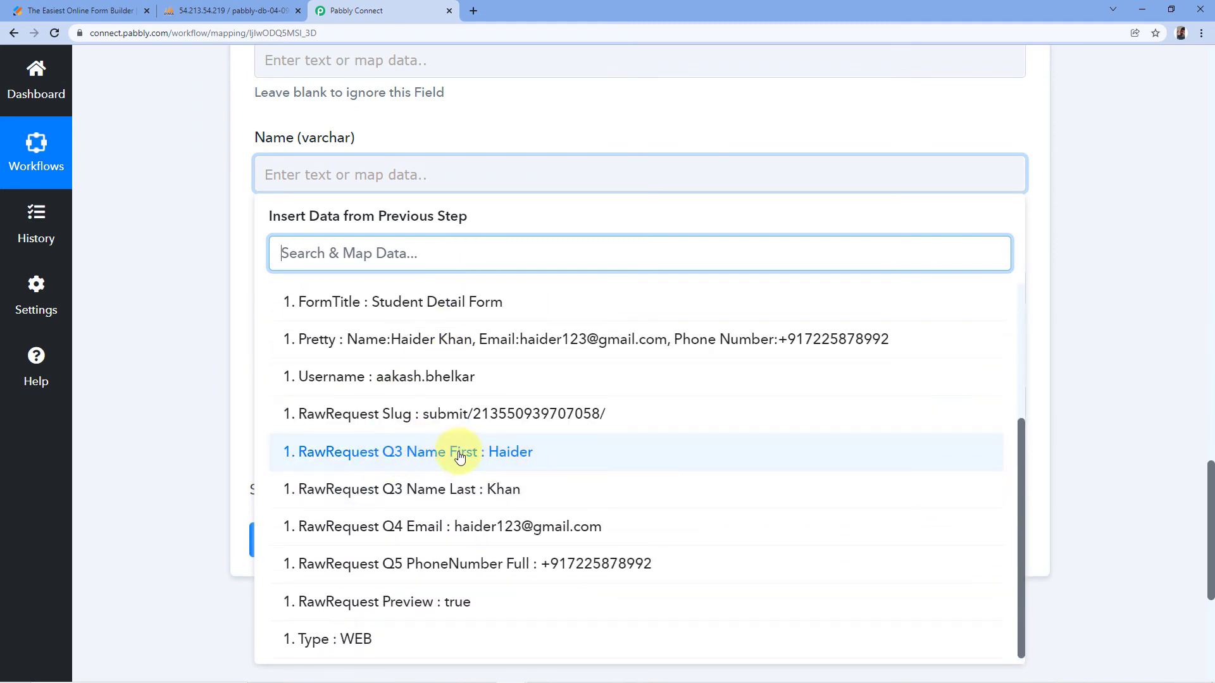
{"action": "left_click", "coordinate": [446, 453]}
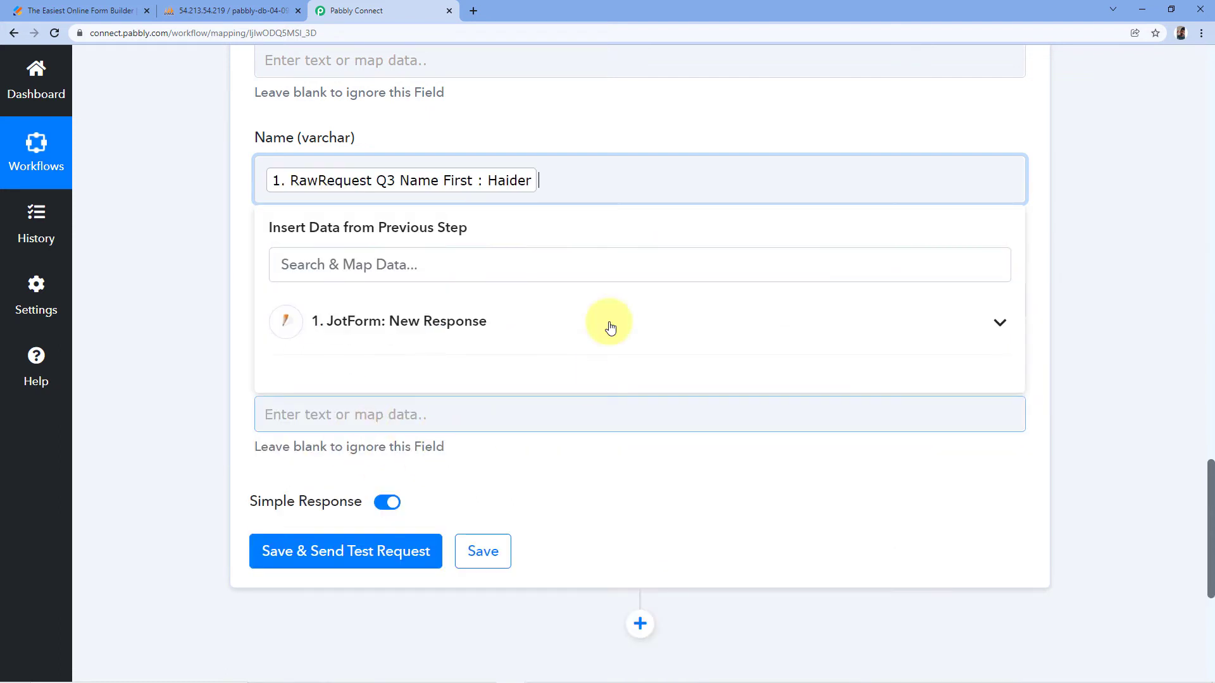
Add RawRequest Q3 Name Last from the JotForm response after the first name in the Name column.
{"action": "left_click", "coordinate": [435, 329]}
{"action": "scroll", "coordinate": [434, 487], "scroll_direction": "down", "scroll_amount": 4}
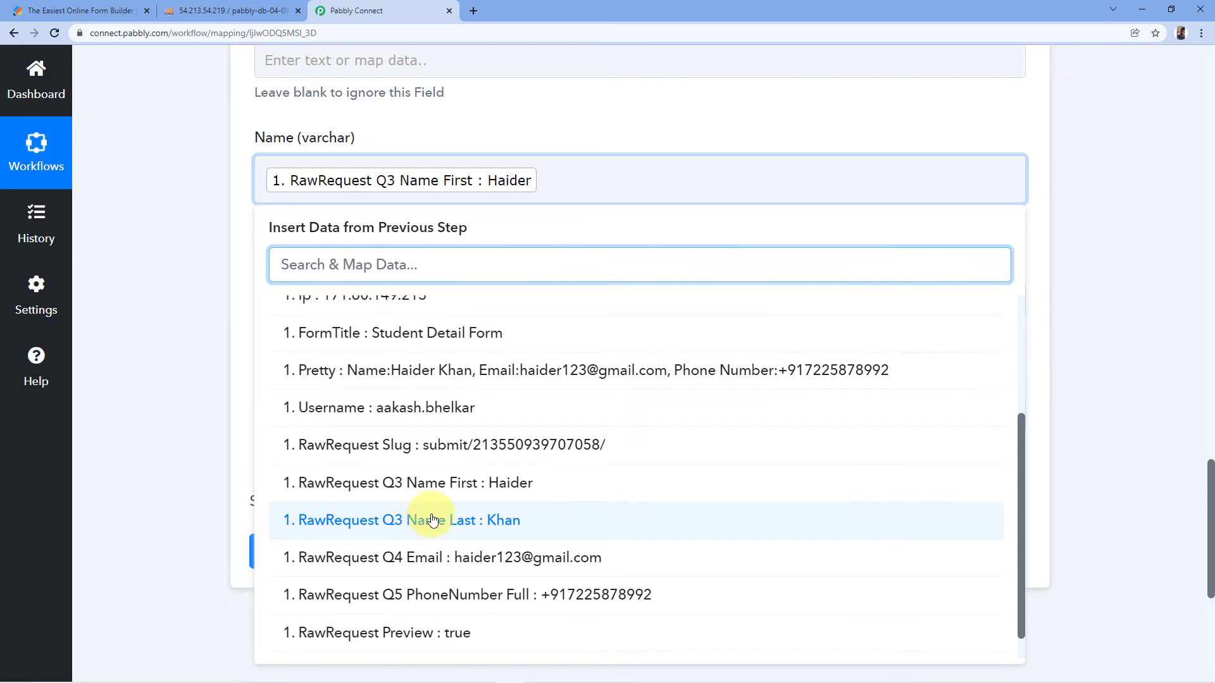
{"action": "left_click", "coordinate": [433, 520]}
{"action": "left_click", "coordinate": [184, 331]}
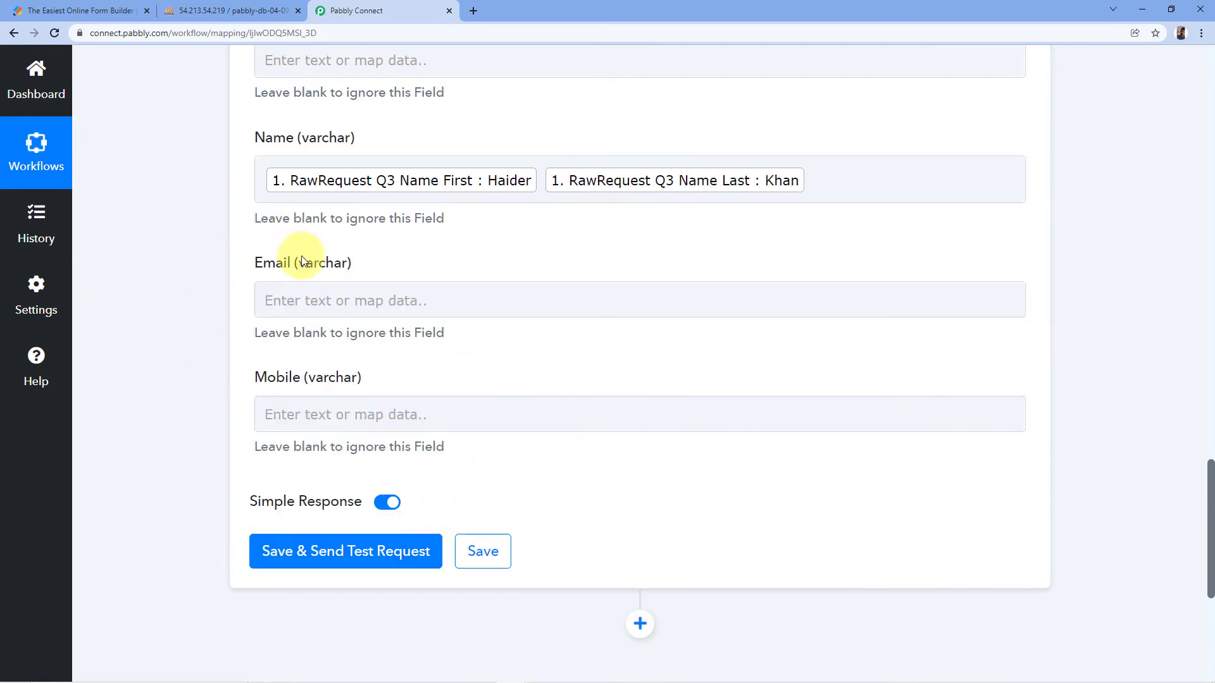
Map the Email column to RawRequest Q4 Email from the JotForm response.
{"action": "left_click", "coordinate": [292, 297]}
{"action": "left_click", "coordinate": [270, 301]}
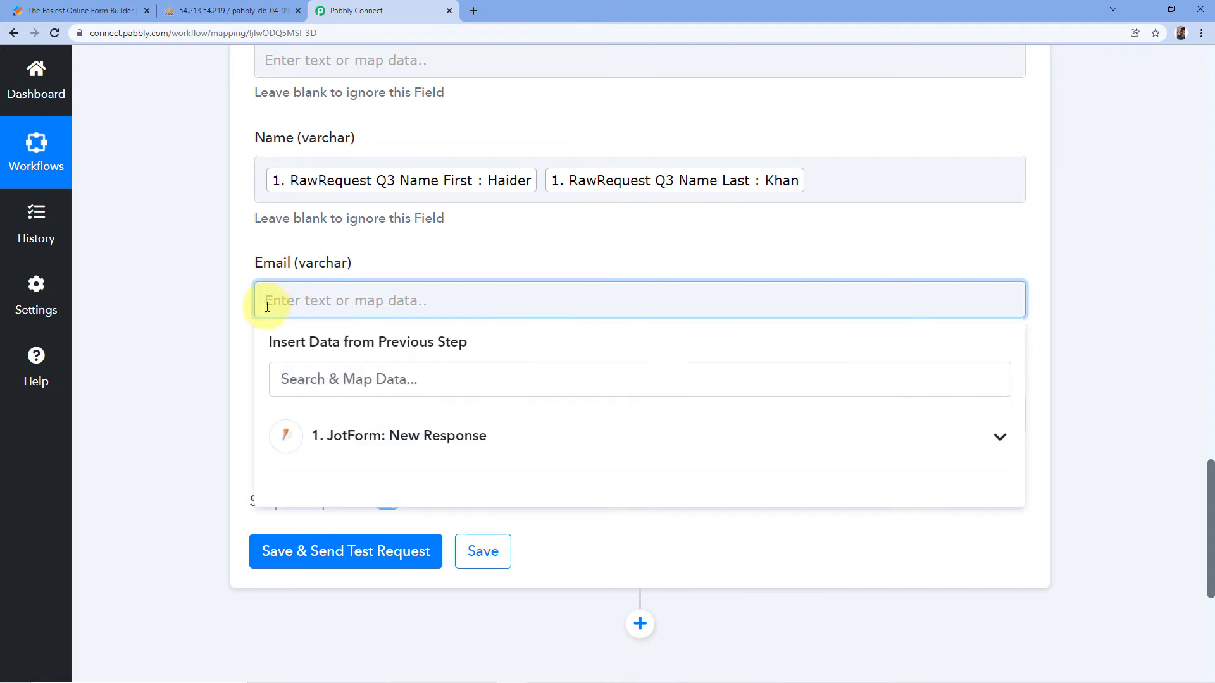
{"action": "left_click", "coordinate": [410, 435]}
{"action": "scroll", "coordinate": [414, 448], "scroll_direction": "down", "scroll_amount": 3}
{"action": "scroll", "coordinate": [414, 448], "scroll_direction": "down", "scroll_amount": 1}
{"action": "scroll", "coordinate": [420, 462], "scroll_direction": "down", "scroll_amount": 3}
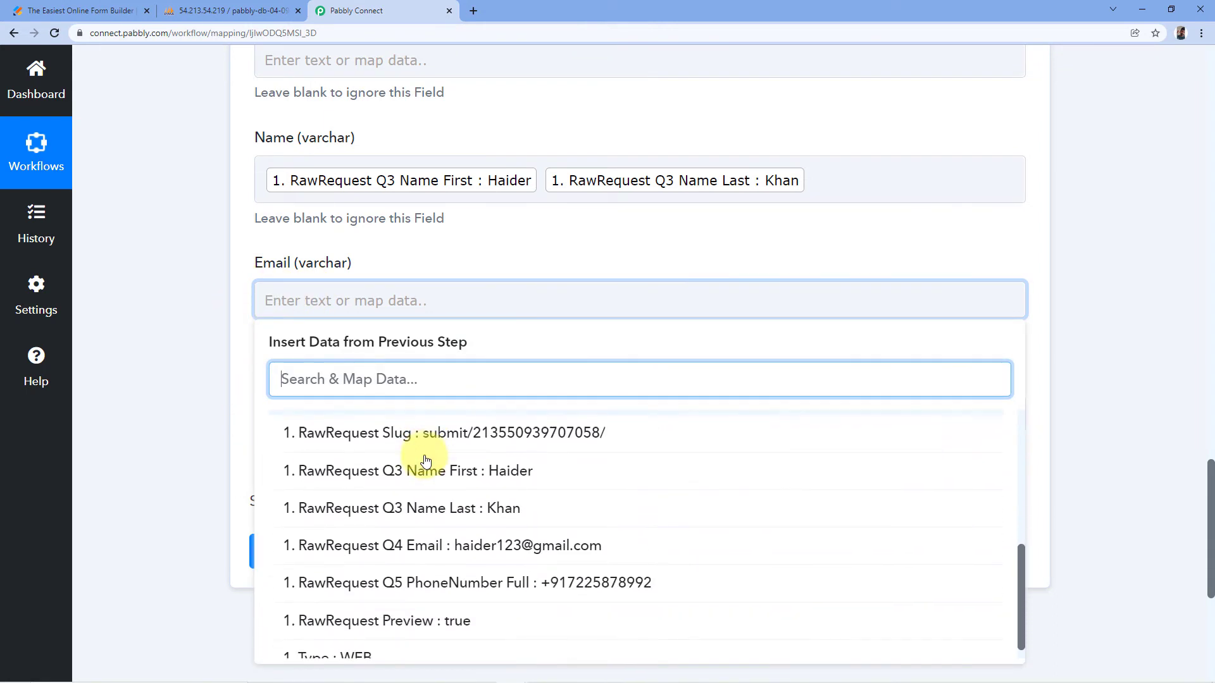
{"action": "scroll", "coordinate": [454, 484], "scroll_direction": "down", "scroll_amount": 1}
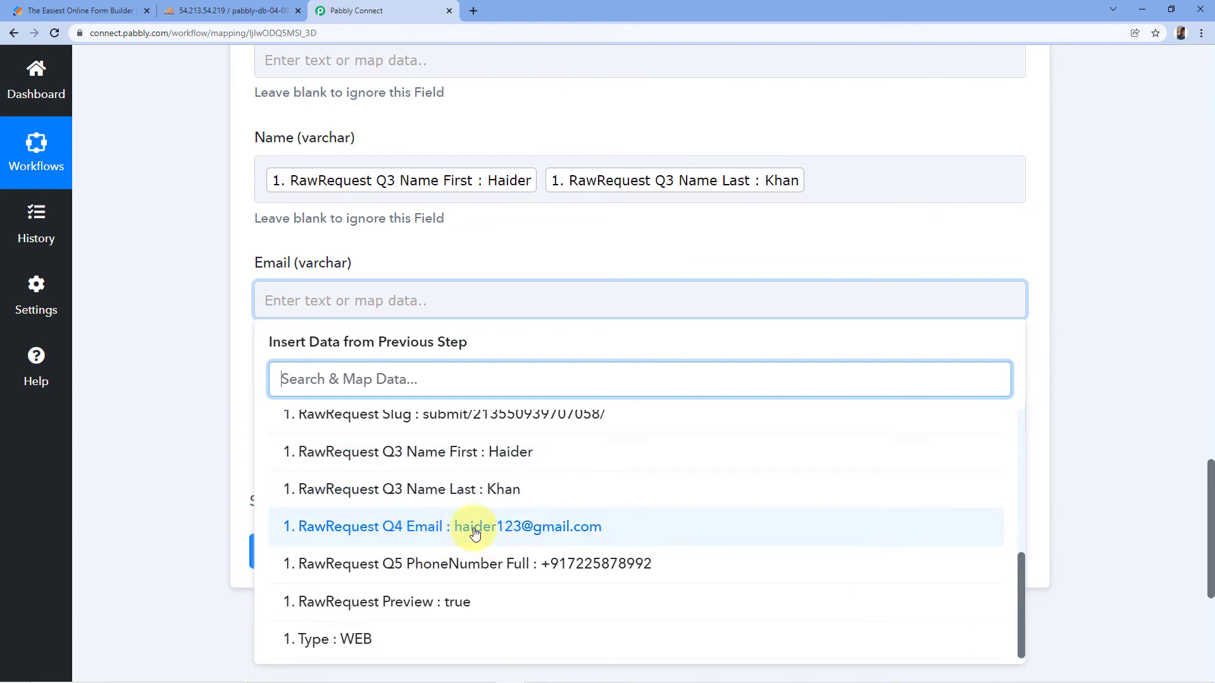
{"action": "left_click", "coordinate": [442, 528]}
{"action": "left_click", "coordinate": [374, 249]}
Map the Mobile column to RawRequest Q5 PhoneNumber Full from the JotForm response.
{"action": "scroll", "coordinate": [421, 198], "scroll_direction": "down", "scroll_amount": 2}
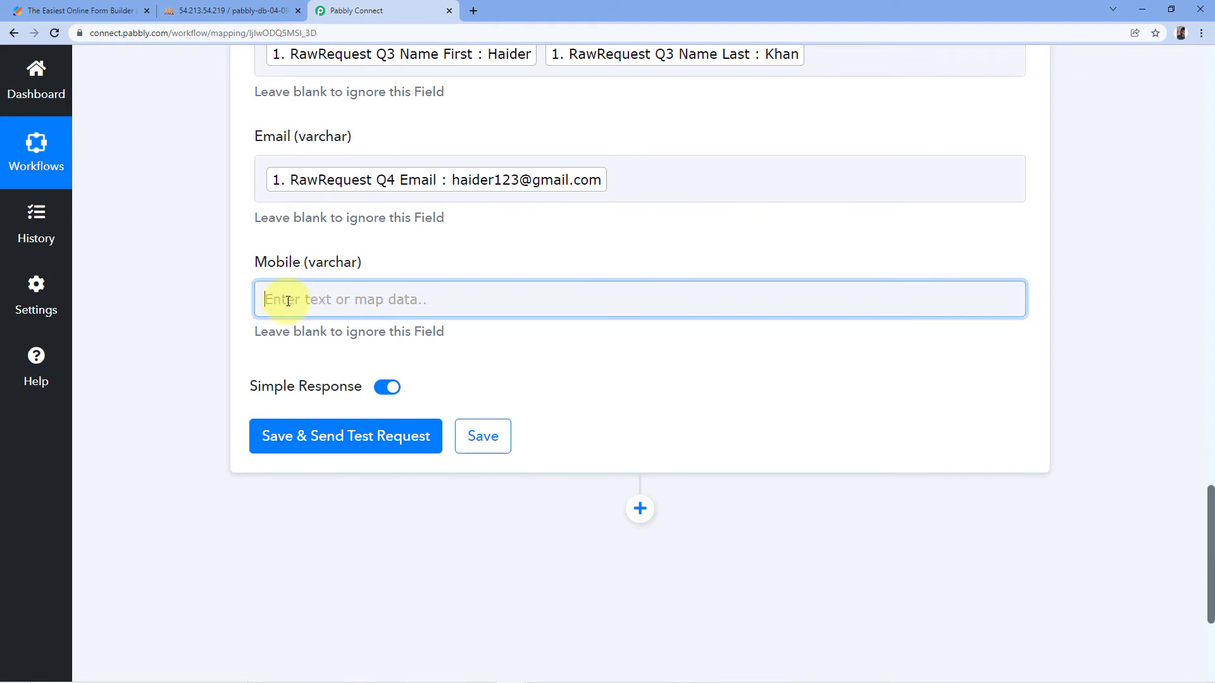
{"action": "left_click", "coordinate": [285, 303]}
{"action": "left_click", "coordinate": [374, 443]}
{"action": "scroll", "coordinate": [401, 511], "scroll_direction": "down", "scroll_amount": 5}
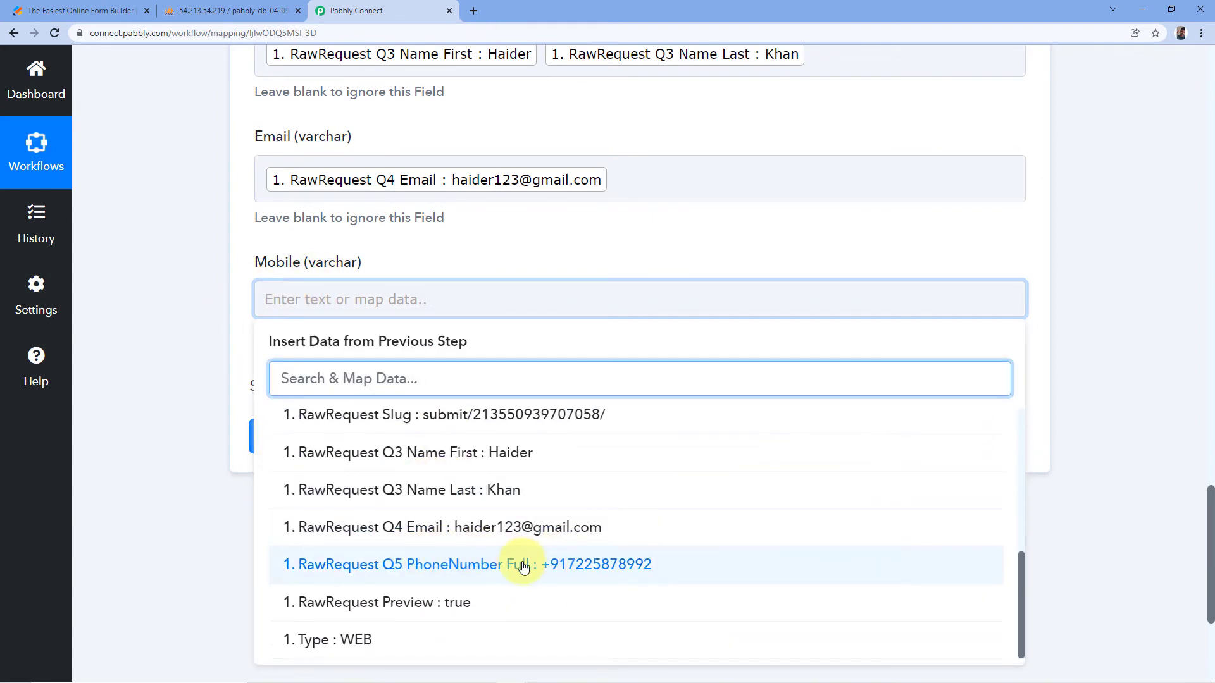
{"action": "left_click", "coordinate": [494, 569]}
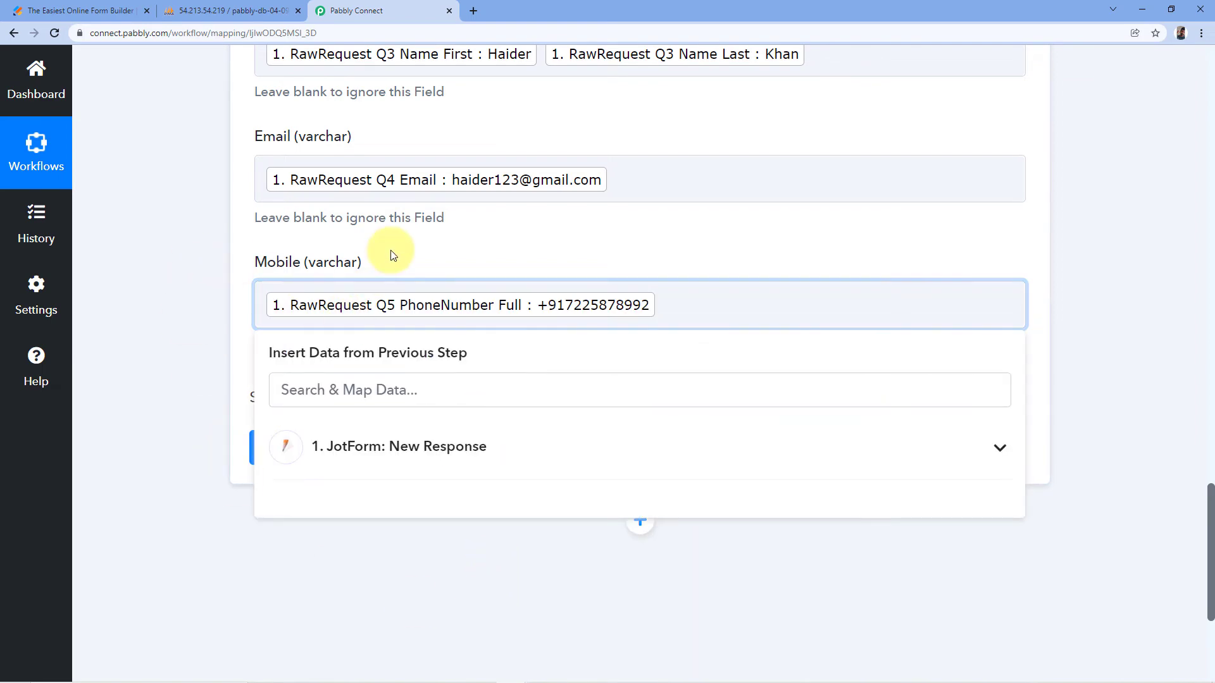
{"action": "left_click", "coordinate": [221, 264]}
Review the MySQL action's app, event, connection, table name and column mappings.
{"action": "scroll", "coordinate": [187, 262], "scroll_direction": "up", "scroll_amount": 7}
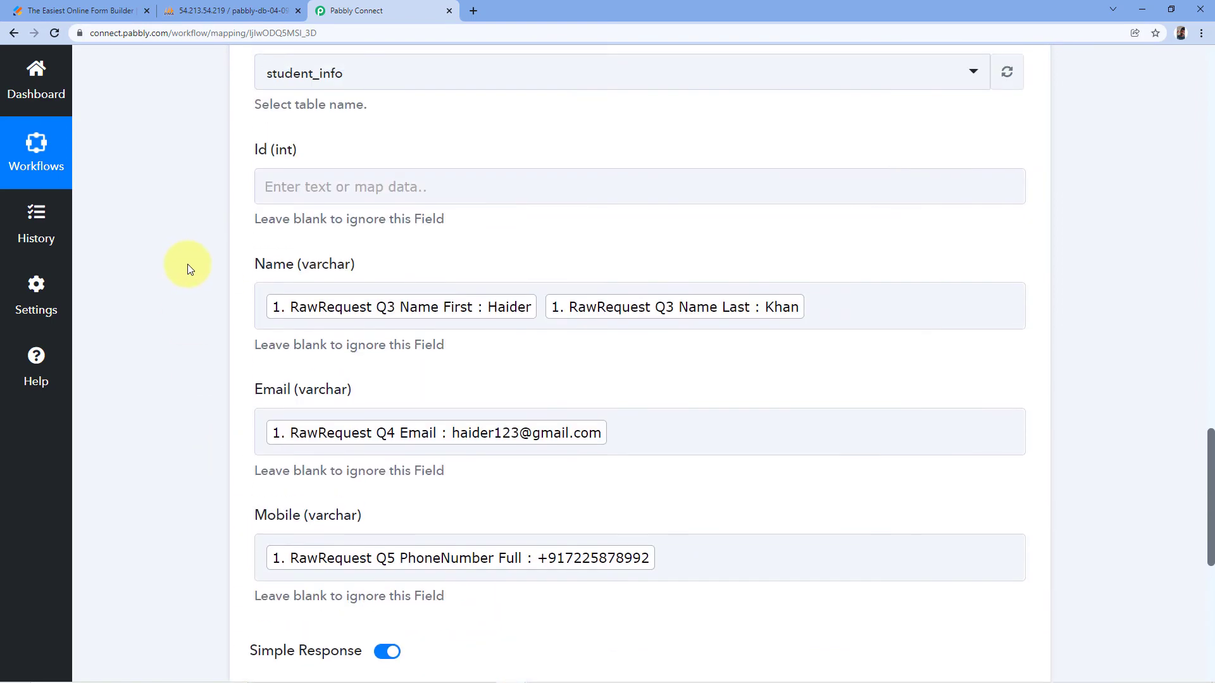
{"action": "scroll", "coordinate": [200, 233], "scroll_direction": "up", "scroll_amount": 3}
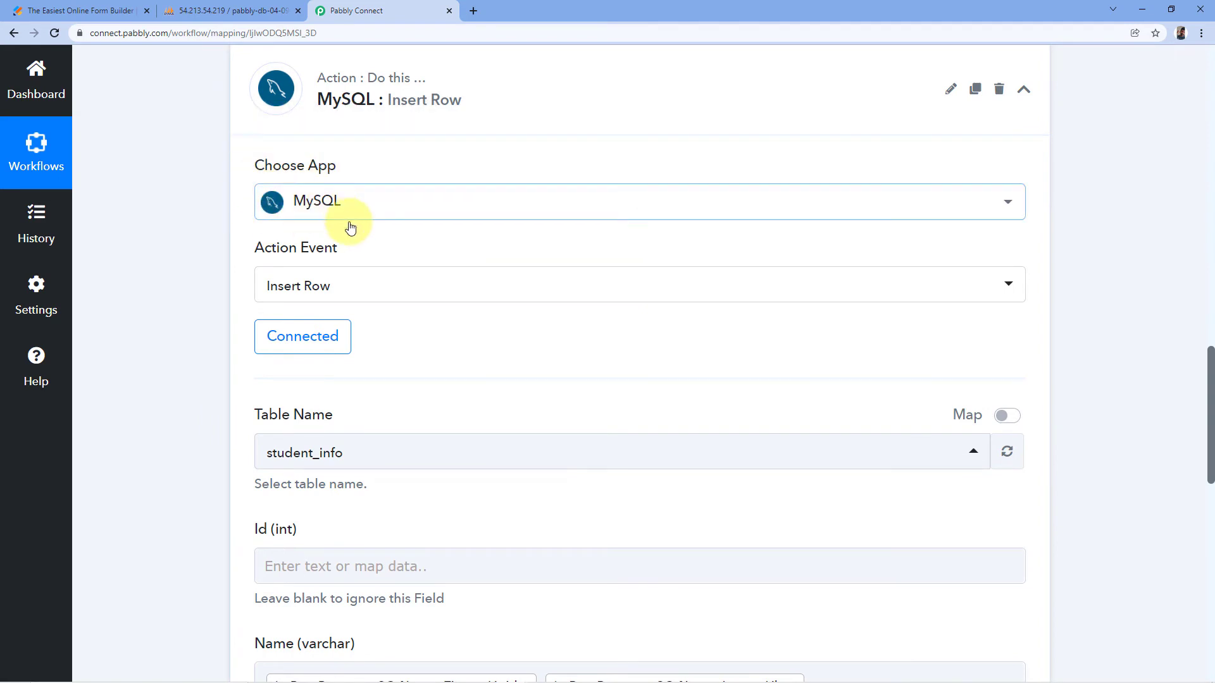
{"action": "mouse_move", "coordinate": [345, 260]}
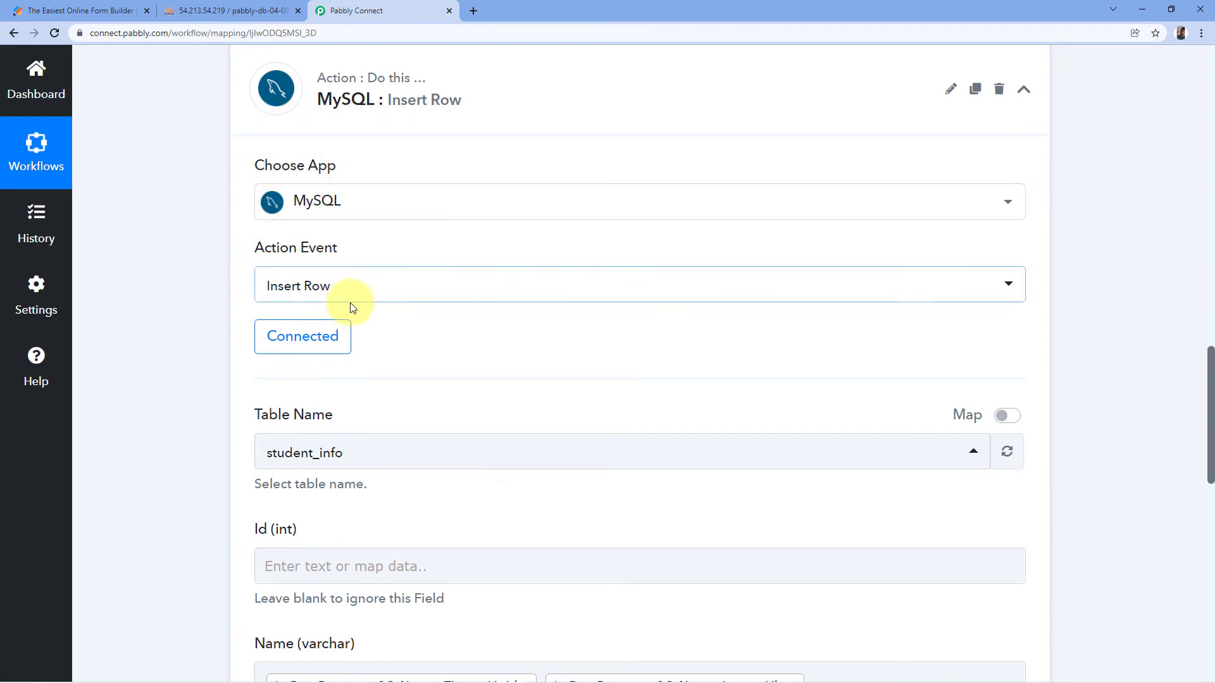
{"action": "scroll", "coordinate": [383, 298], "scroll_direction": "down", "scroll_amount": 2}
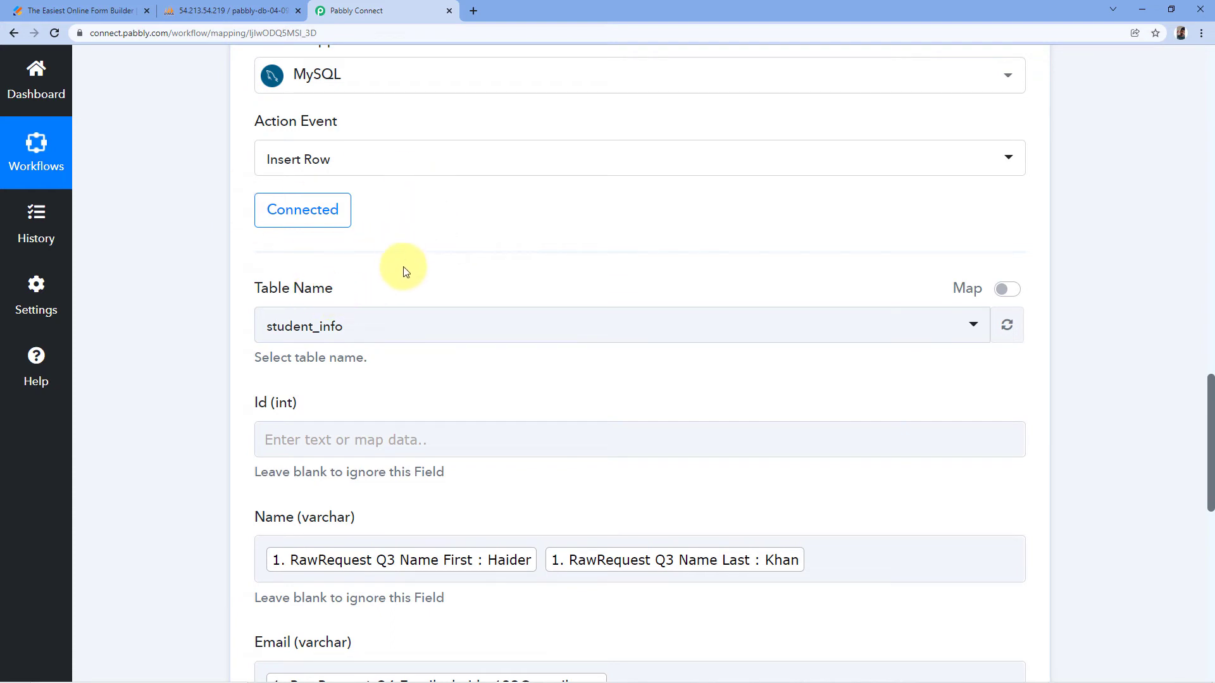
{"action": "scroll", "coordinate": [398, 272], "scroll_direction": "down", "scroll_amount": 1}
{"action": "scroll", "coordinate": [396, 255], "scroll_direction": "down", "scroll_amount": 1}
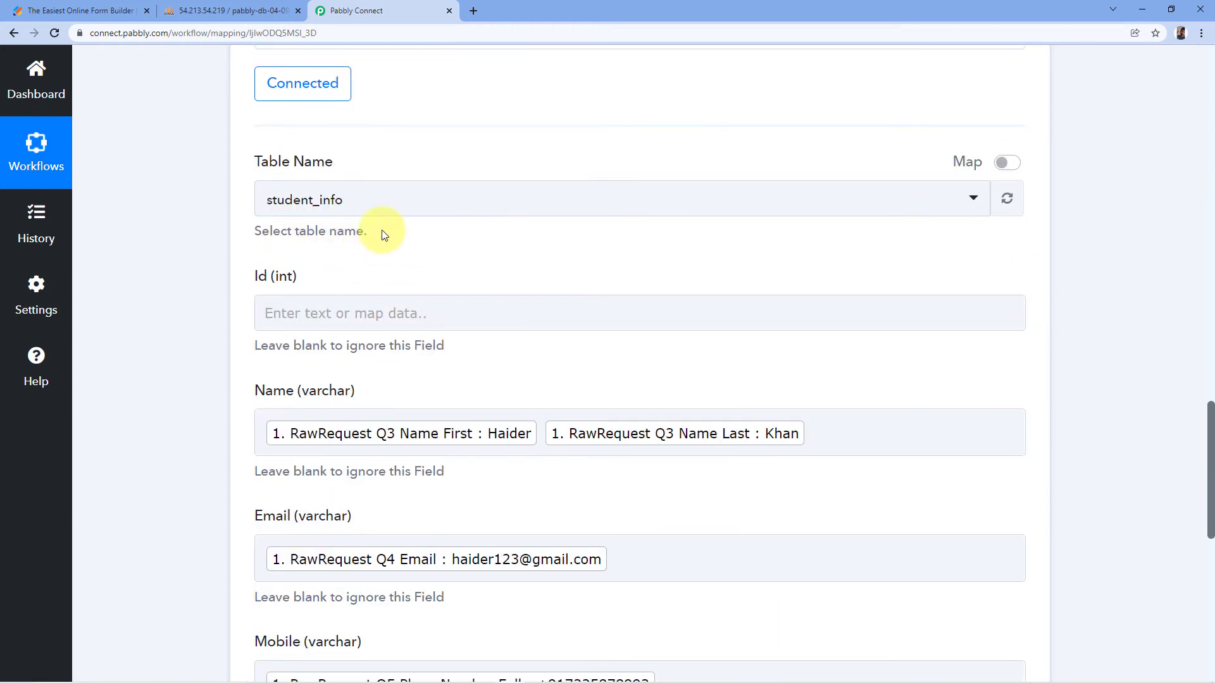
{"action": "scroll", "coordinate": [293, 238], "scroll_direction": "down", "scroll_amount": 2}
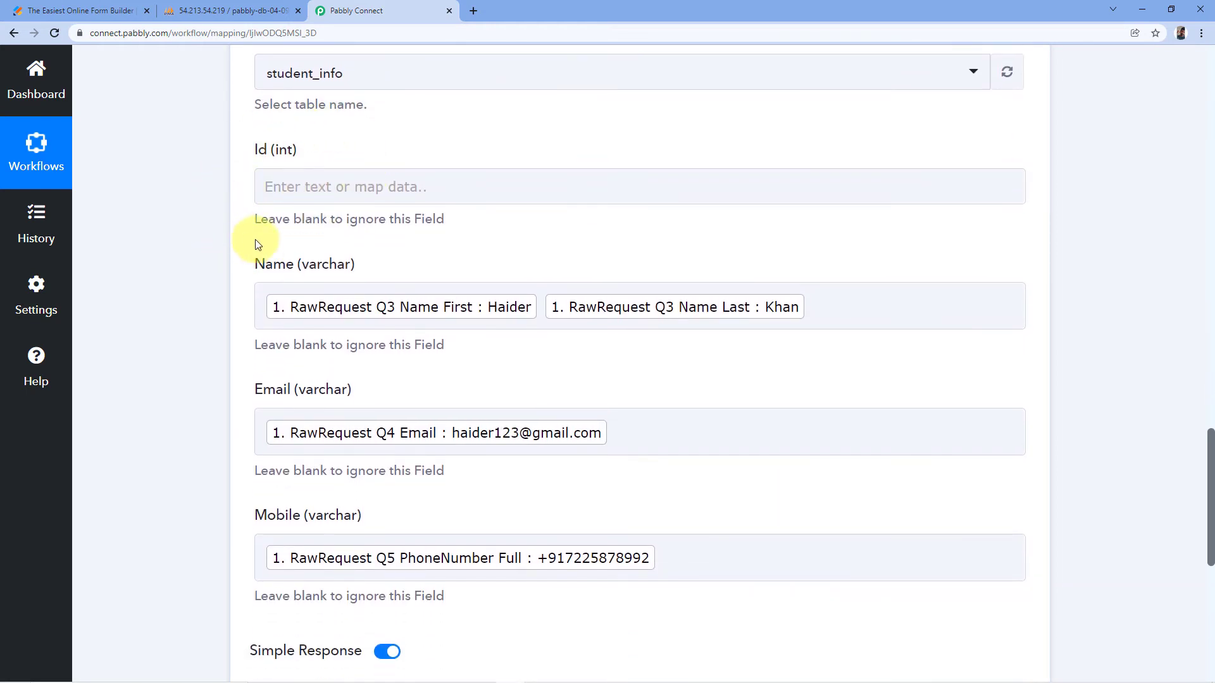
{"action": "scroll", "coordinate": [263, 243], "scroll_direction": "down", "scroll_amount": 1}
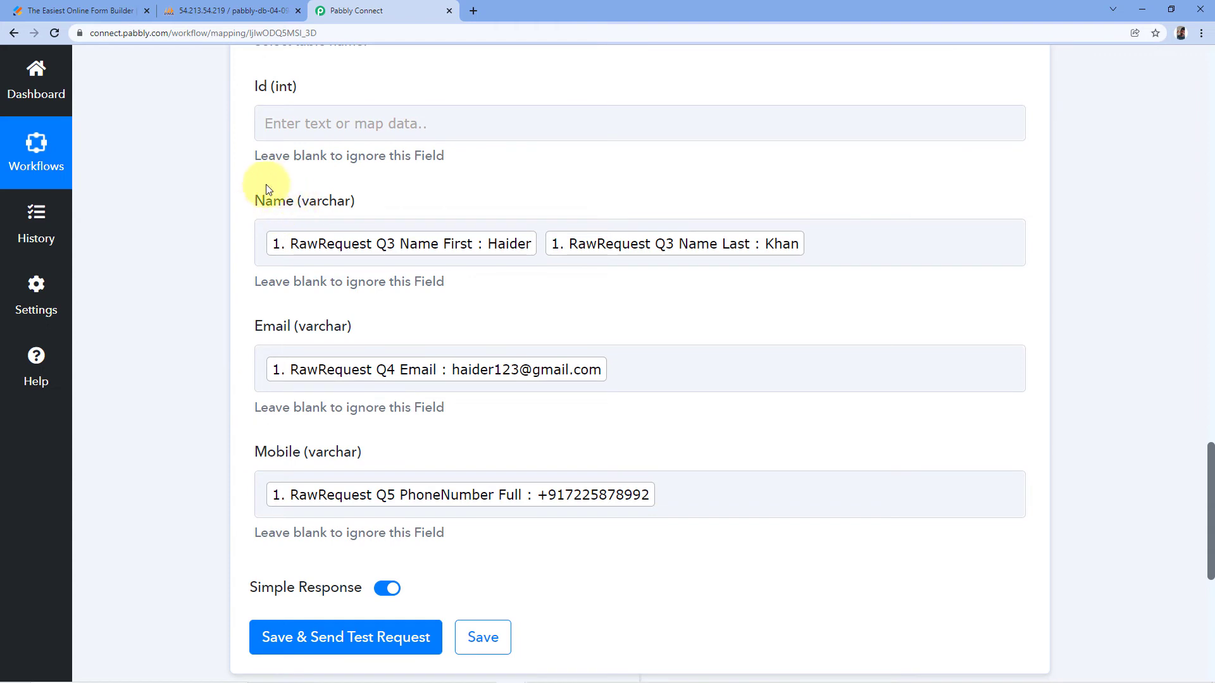
Save the MySQL Insert Row action, send a test request and review the response received and the mapped columns.
{"action": "scroll", "coordinate": [241, 262], "scroll_direction": "down", "scroll_amount": 1}
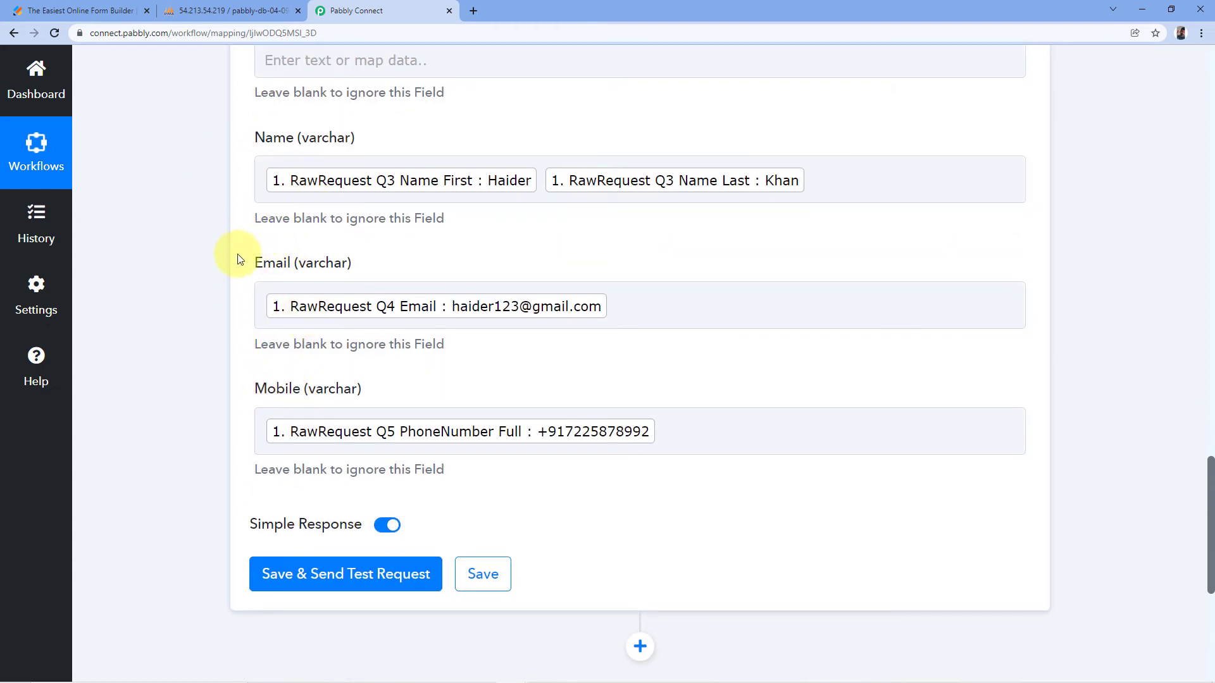
{"action": "scroll", "coordinate": [239, 247], "scroll_direction": "down", "scroll_amount": 1}
{"action": "left_click", "coordinate": [341, 512]}
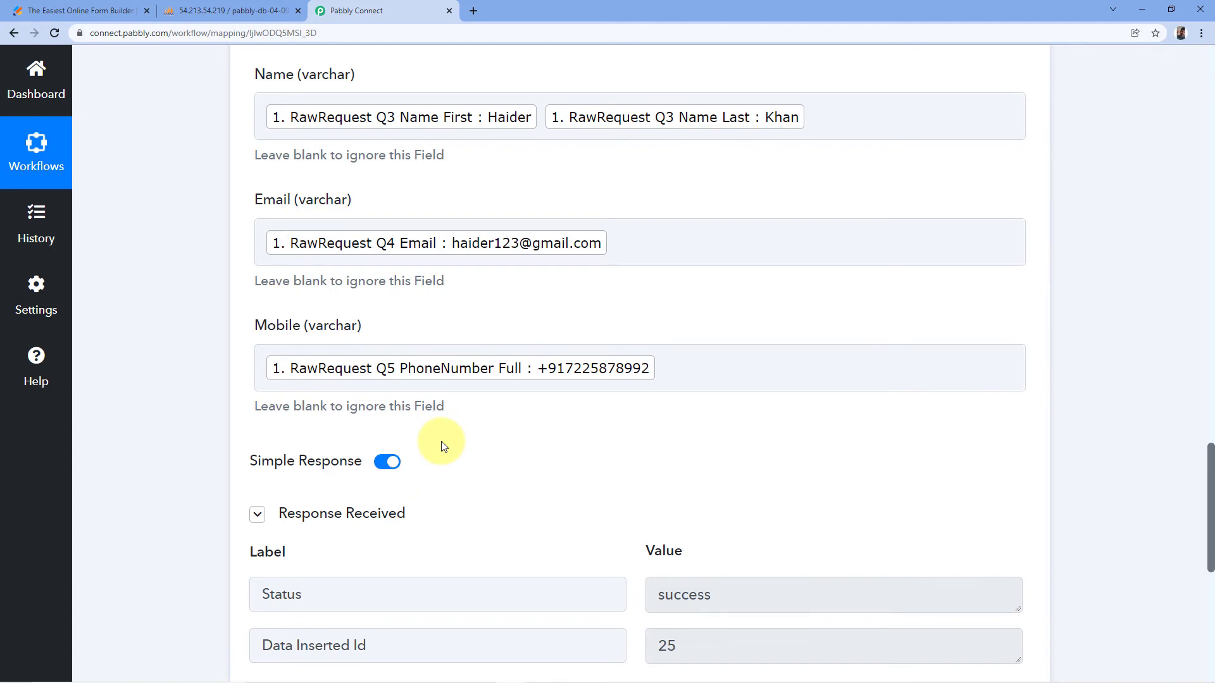
{"action": "scroll", "coordinate": [500, 419], "scroll_direction": "down", "scroll_amount": 2}
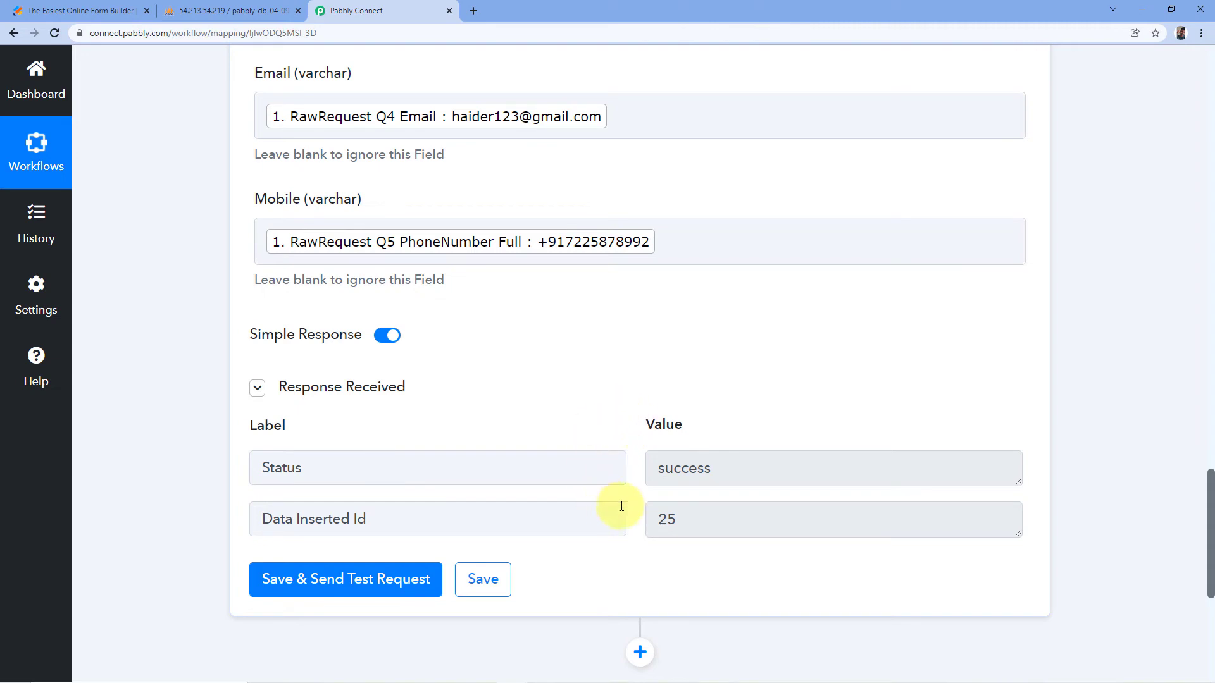
{"action": "scroll", "coordinate": [617, 455], "scroll_direction": "up", "scroll_amount": 5}
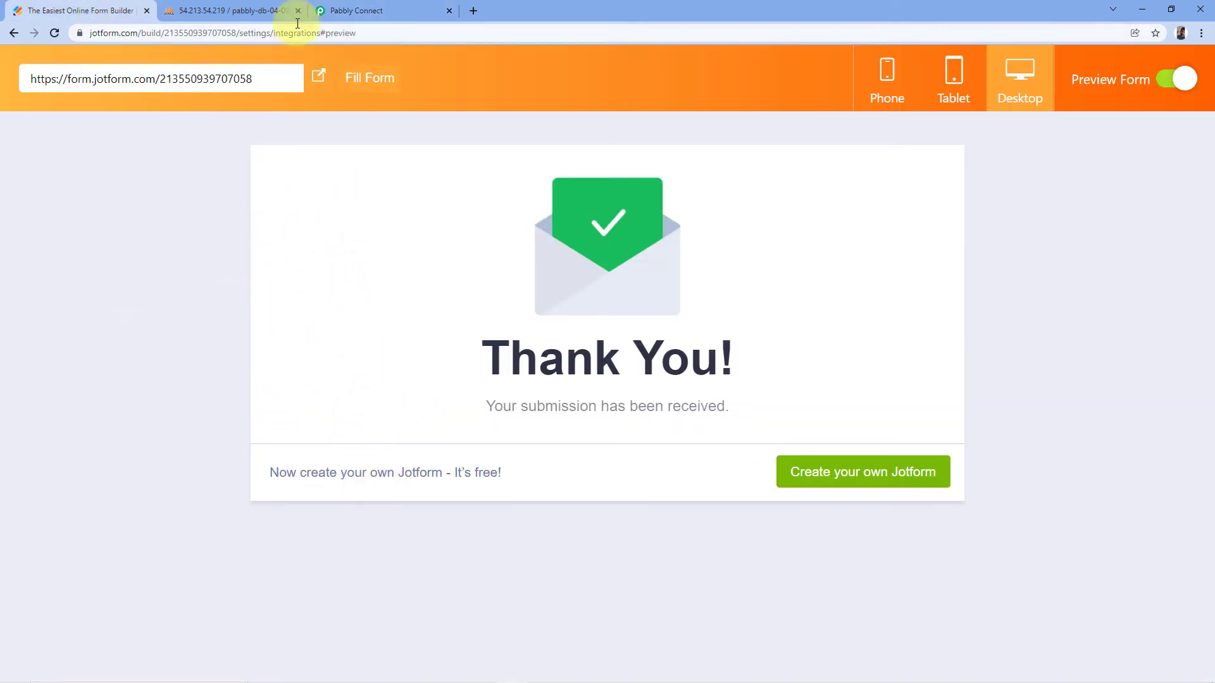
{"action": "left_click", "coordinate": [347, 10]}
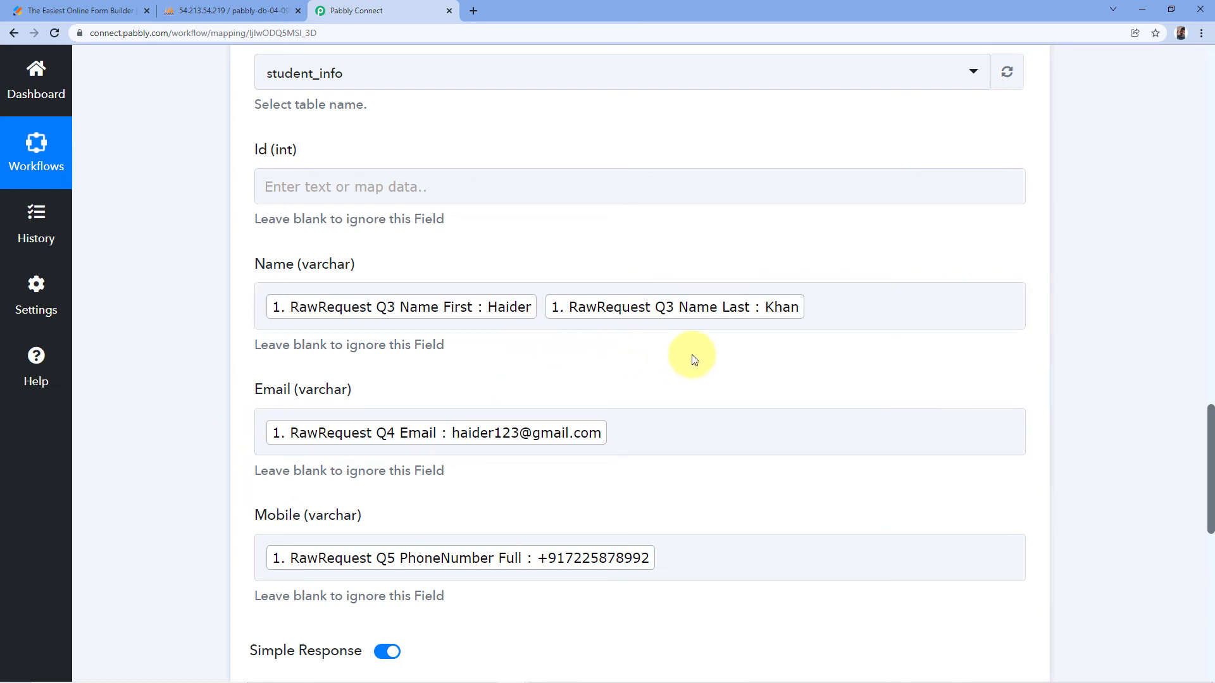
{"action": "scroll", "coordinate": [626, 401], "scroll_direction": "up", "scroll_amount": 2}
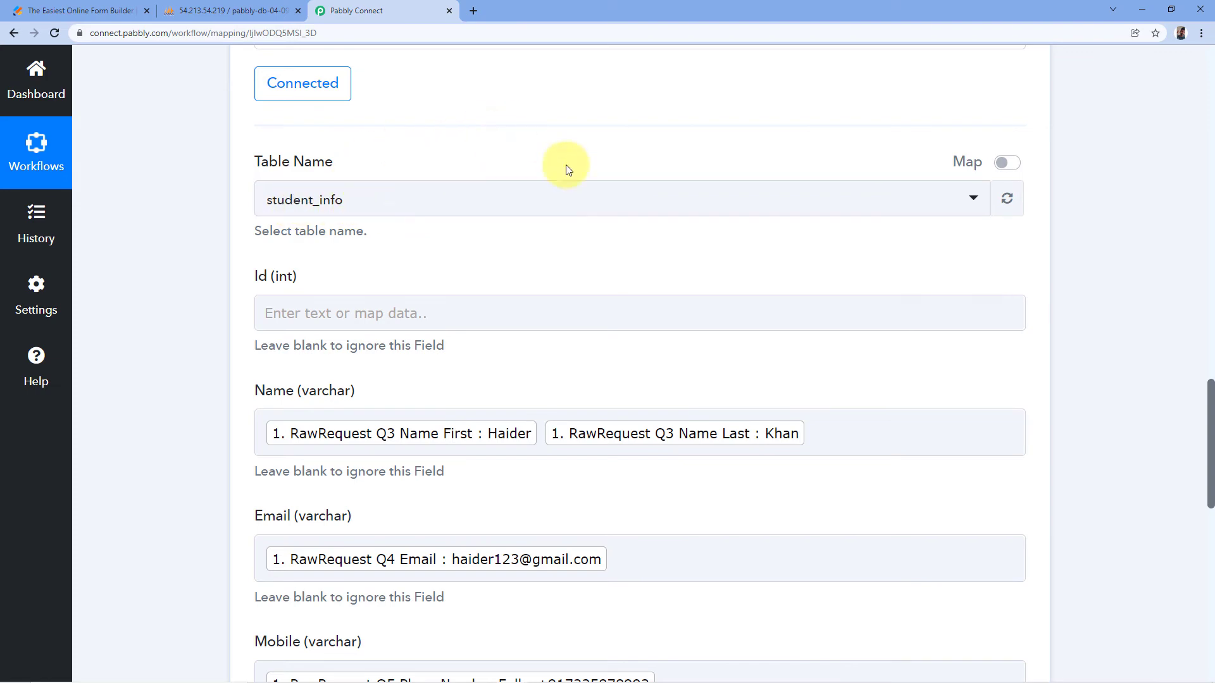
Switch to phpMyAdmin, reload the student_info table and check the inserted row against the Jotform test submission.
{"action": "left_click", "coordinate": [217, 8]}
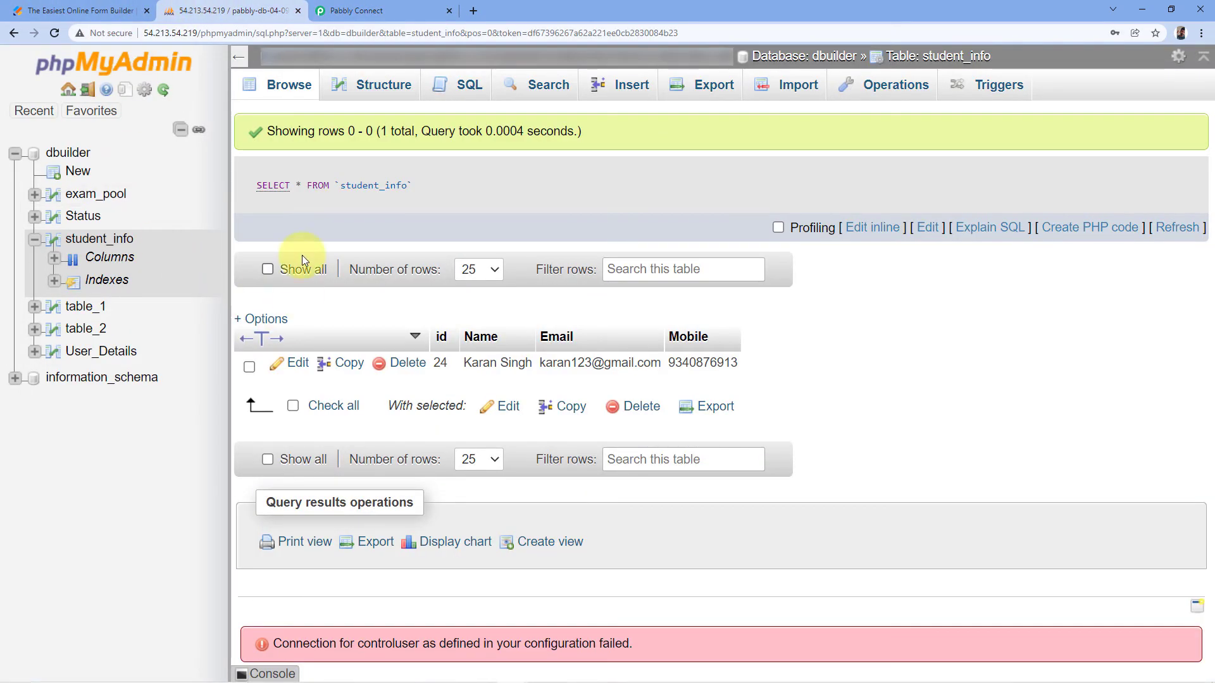
{"action": "left_click", "coordinate": [54, 34]}
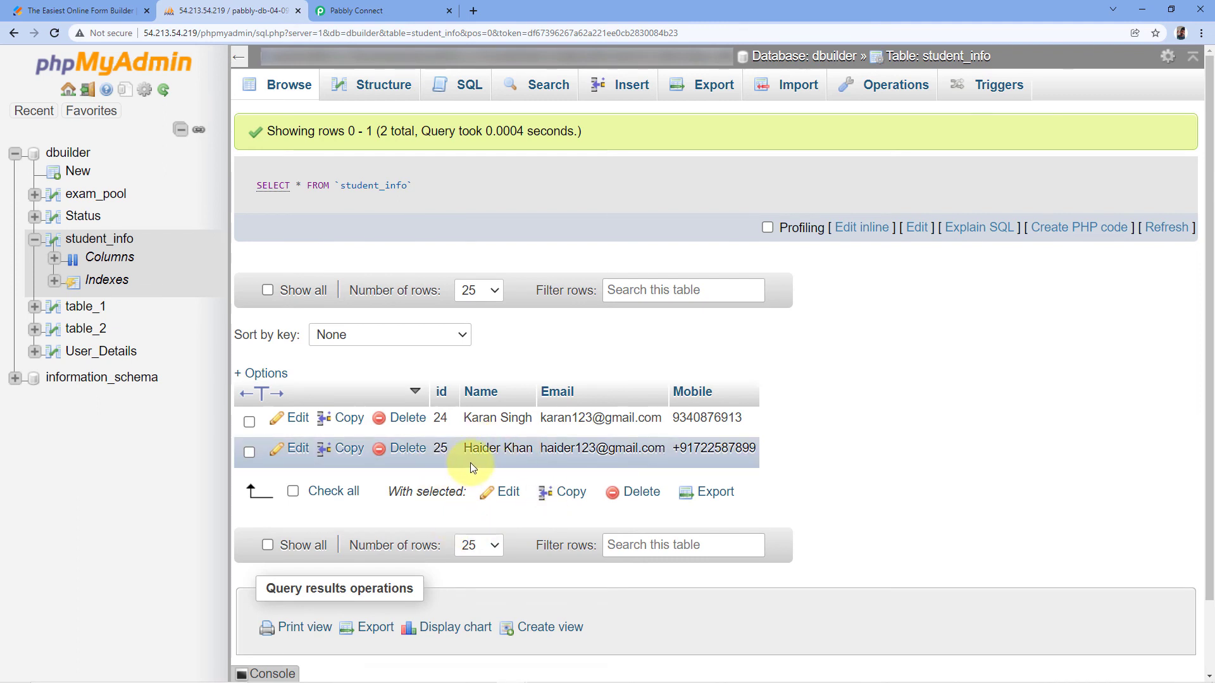
{"action": "left_click", "coordinate": [76, 11]}
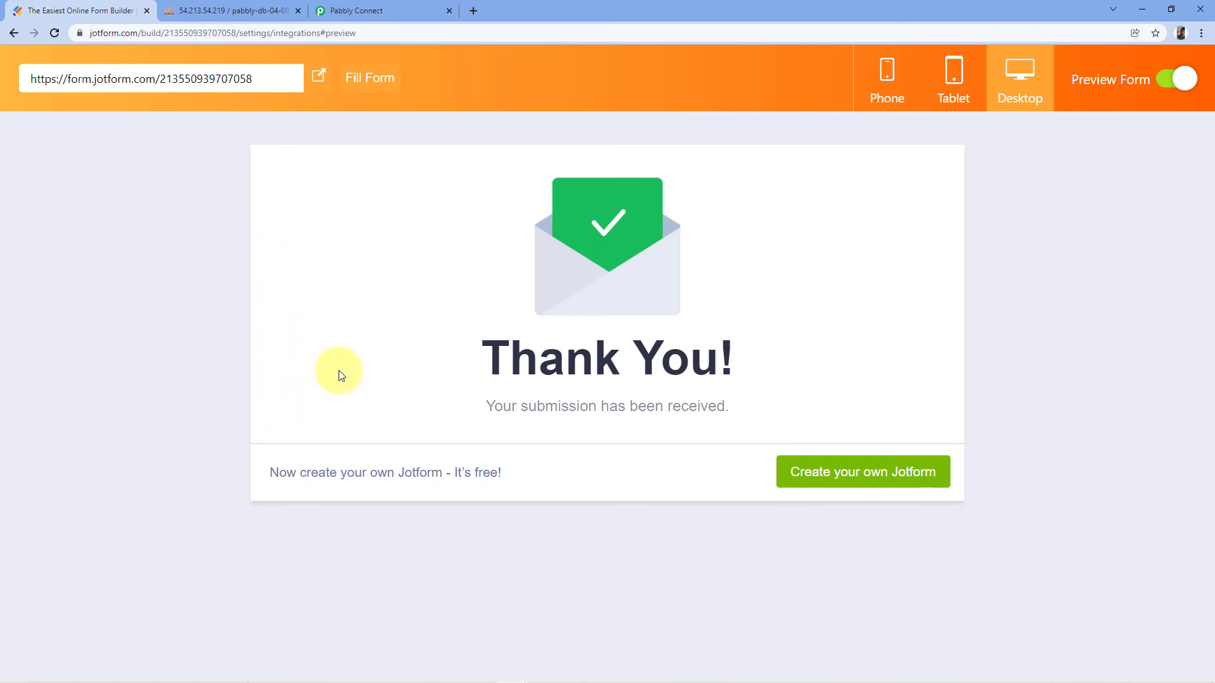
{"action": "left_click", "coordinate": [212, 8]}
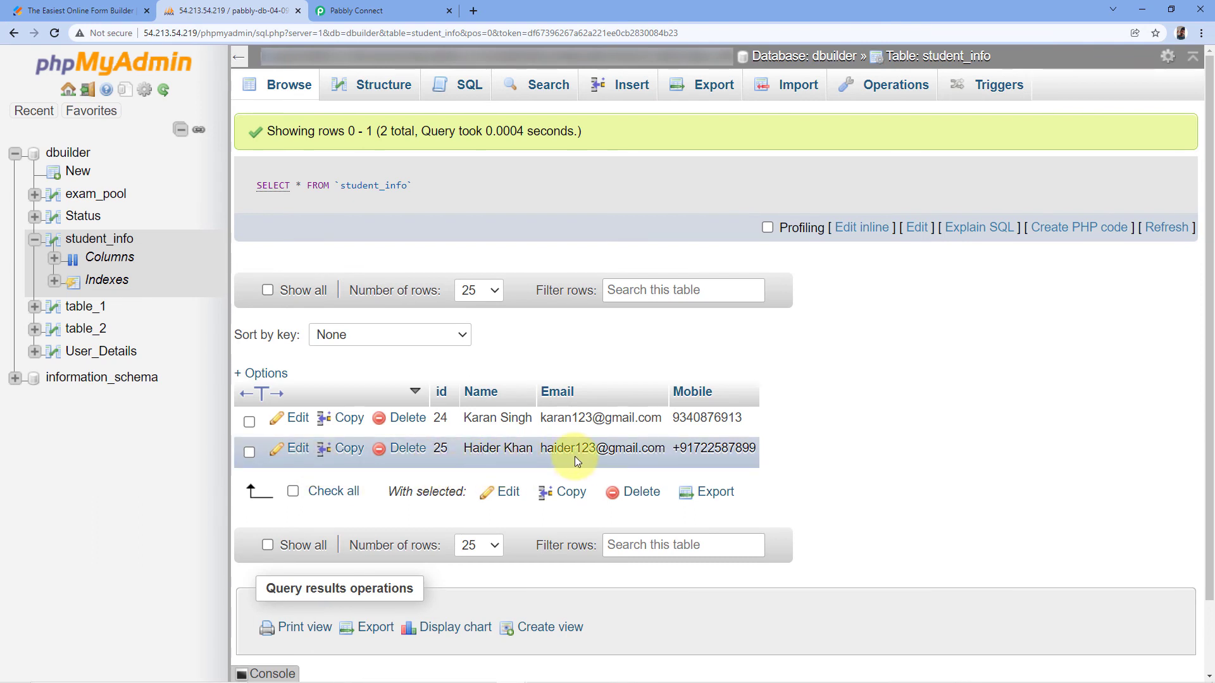
{"action": "left_click_drag", "start_coordinate": [465, 449], "coordinate": [753, 451]}
{"action": "left_click", "coordinate": [784, 454]}
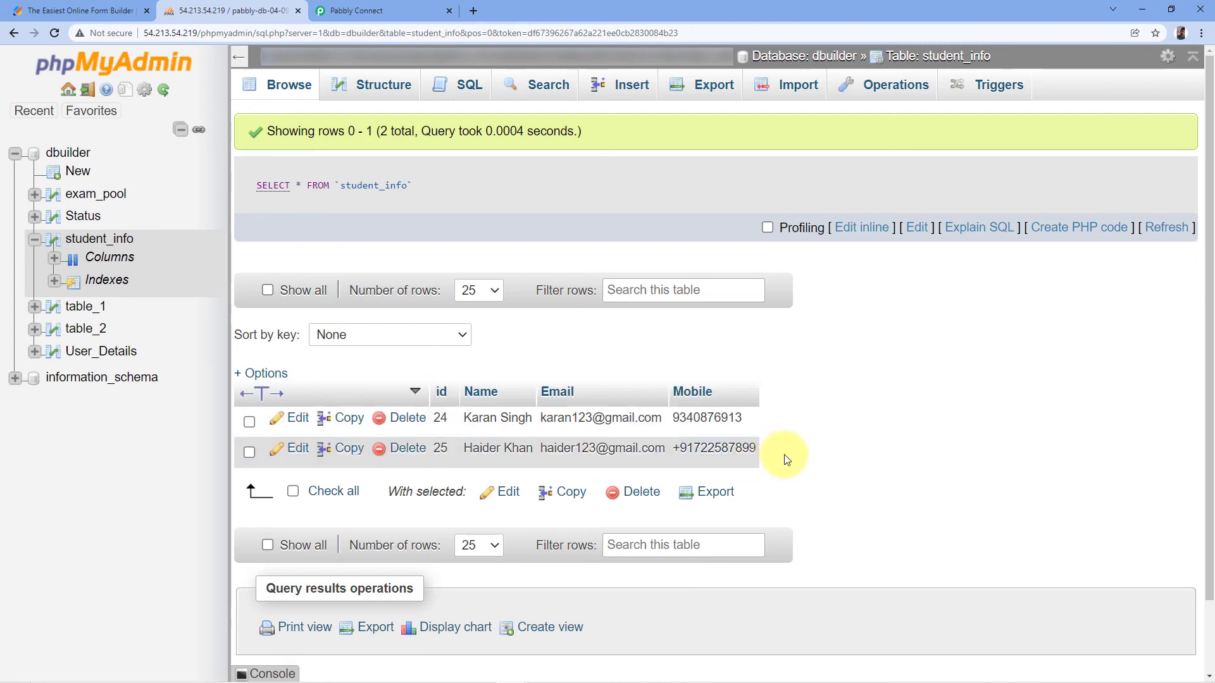
{"action": "left_click", "coordinate": [77, 10]}
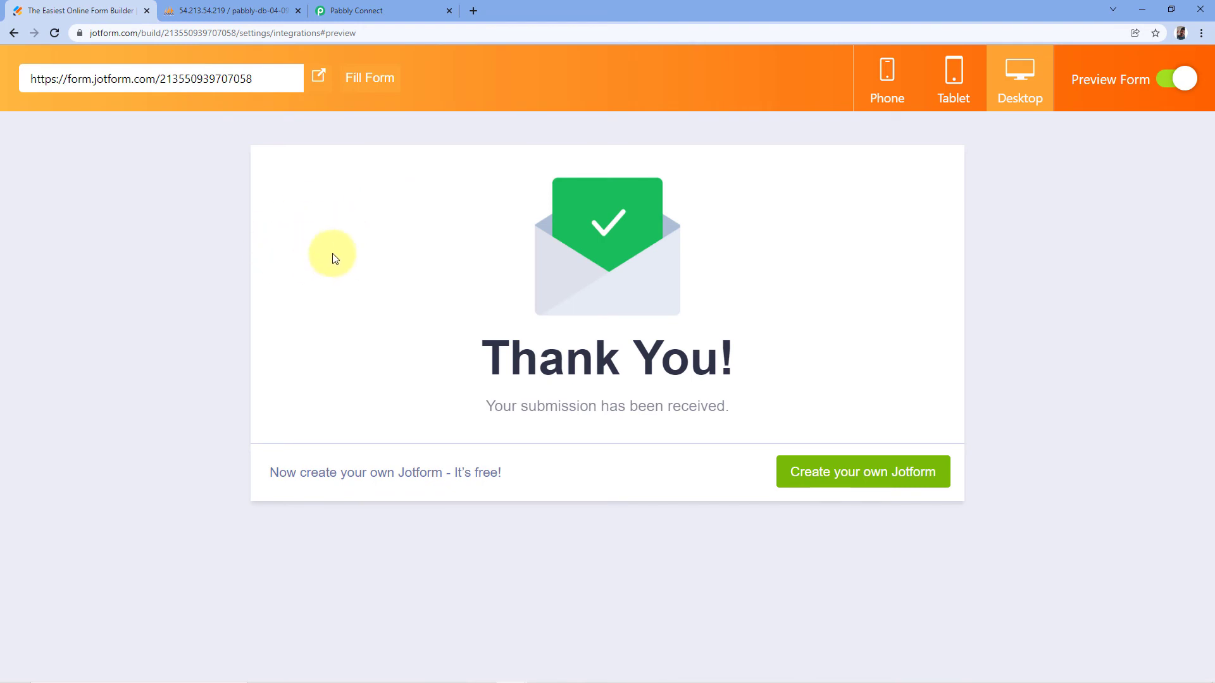
{"action": "left_click", "coordinate": [203, 10]}
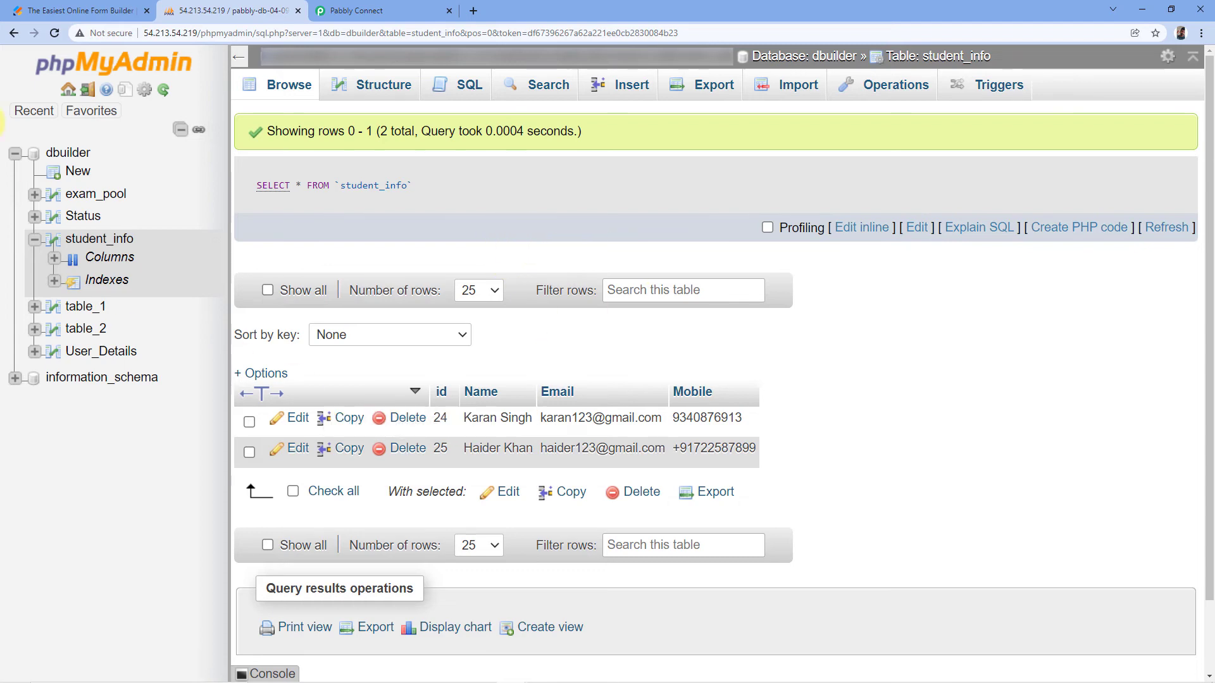
{"action": "left_click", "coordinate": [85, 10]}
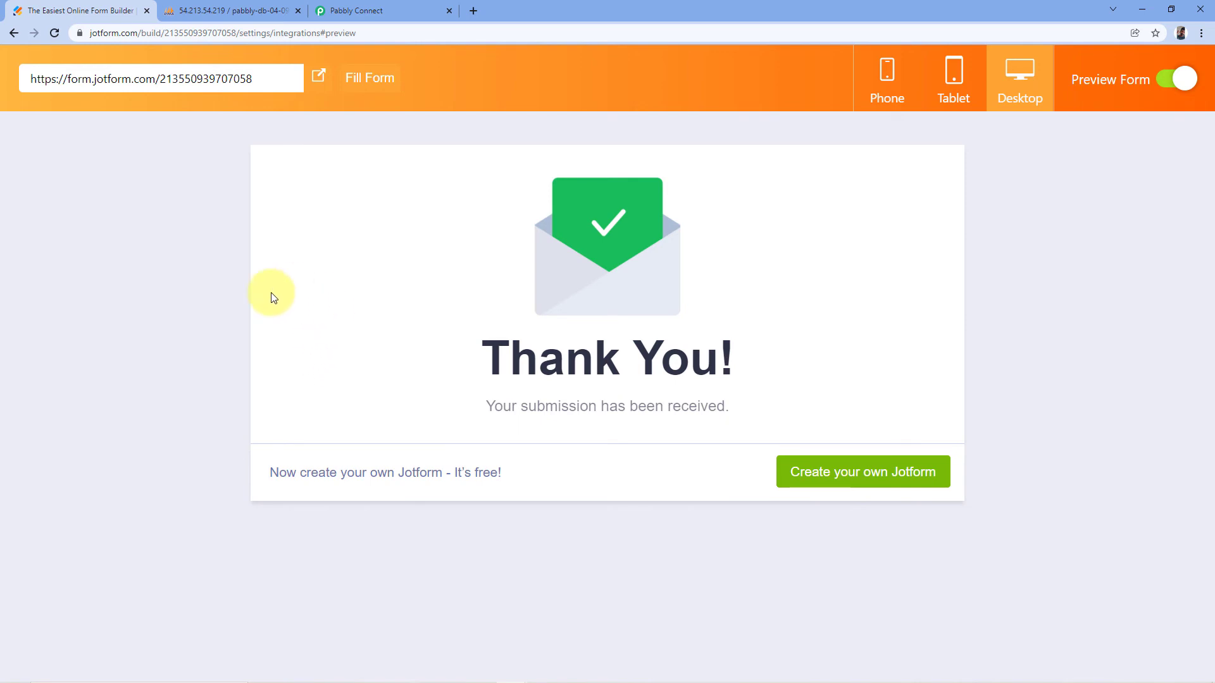
{"action": "left_click", "coordinate": [264, 7]}
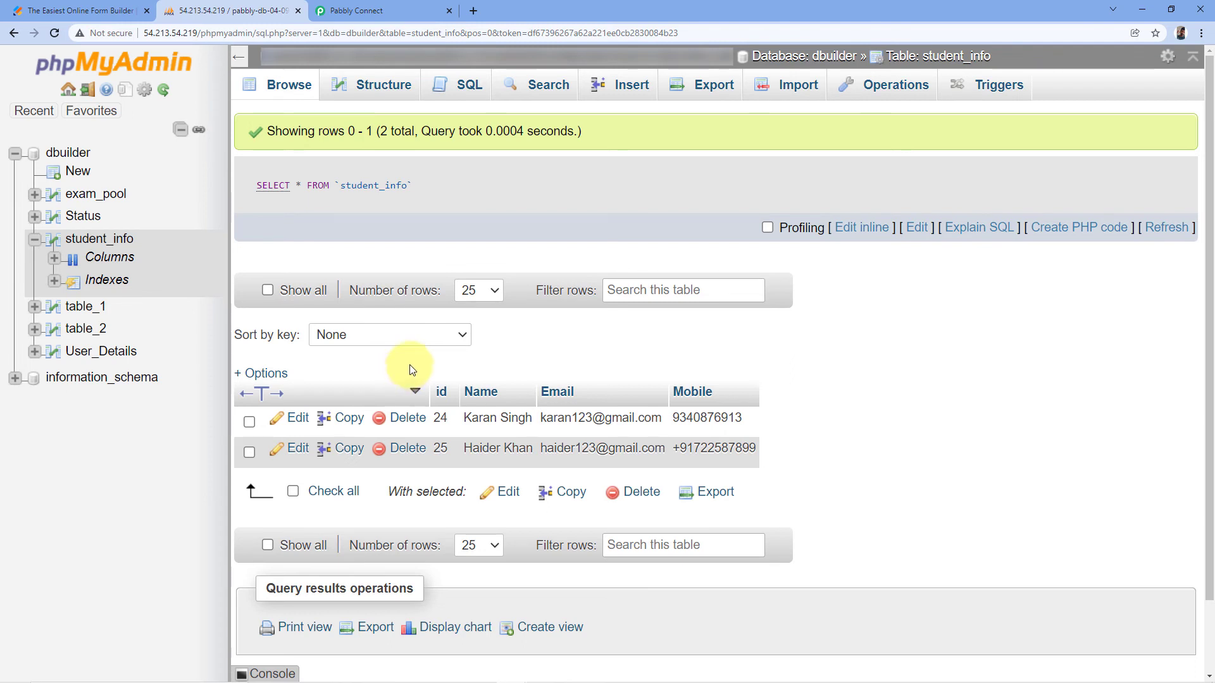
Open the live Student Detail Form from Jotform and submit a new response with the student's first name, last name, email and phone number.
{"action": "left_click", "coordinate": [129, 7]}
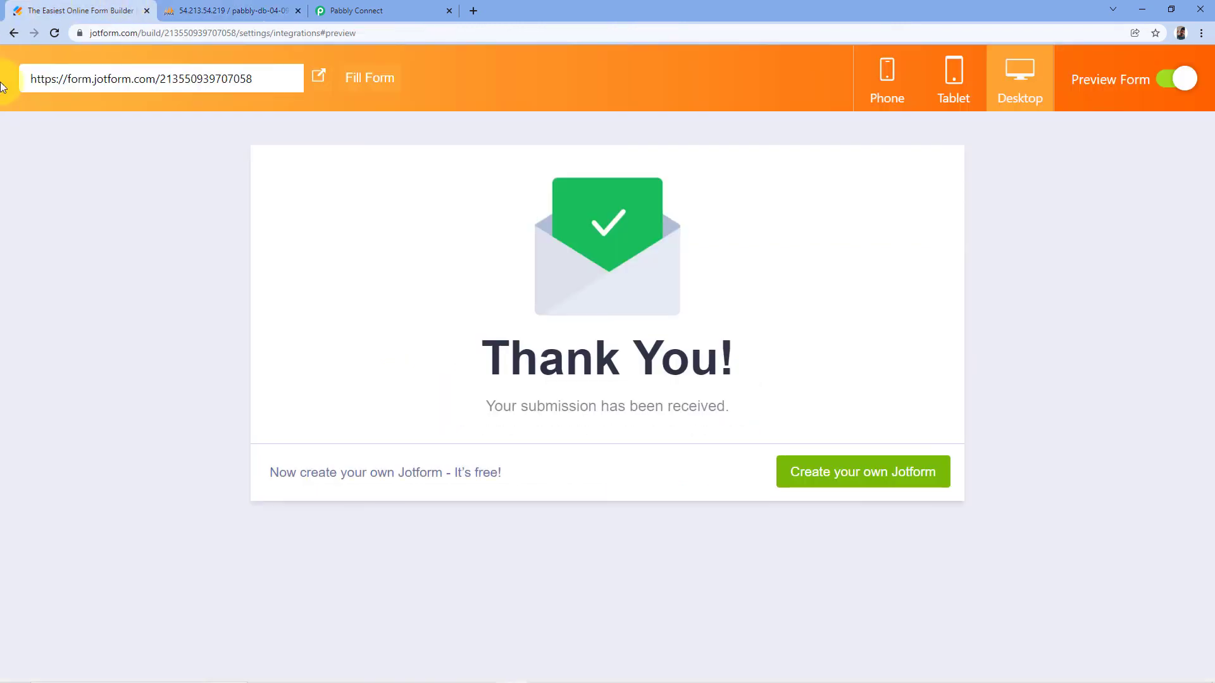
{"action": "left_click", "coordinate": [319, 78]}
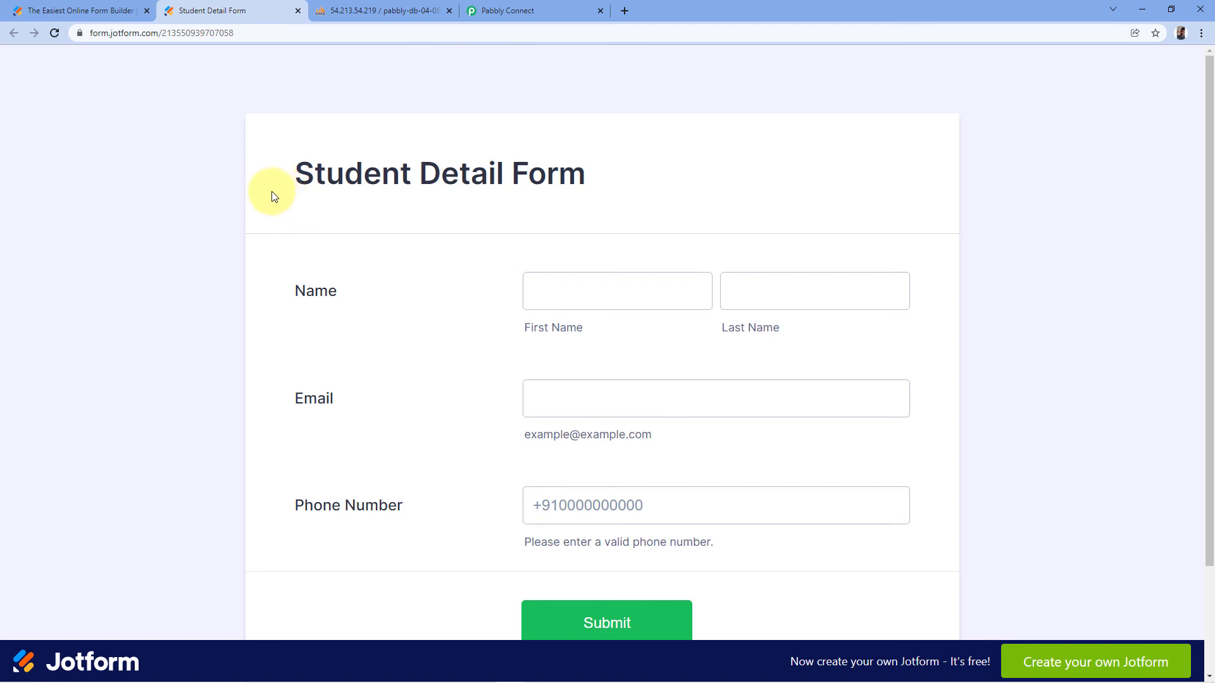
{"action": "scroll", "coordinate": [272, 195], "scroll_direction": "down", "scroll_amount": 1}
{"action": "left_click", "coordinate": [452, 376]}
{"action": "left_click", "coordinate": [500, 446]}
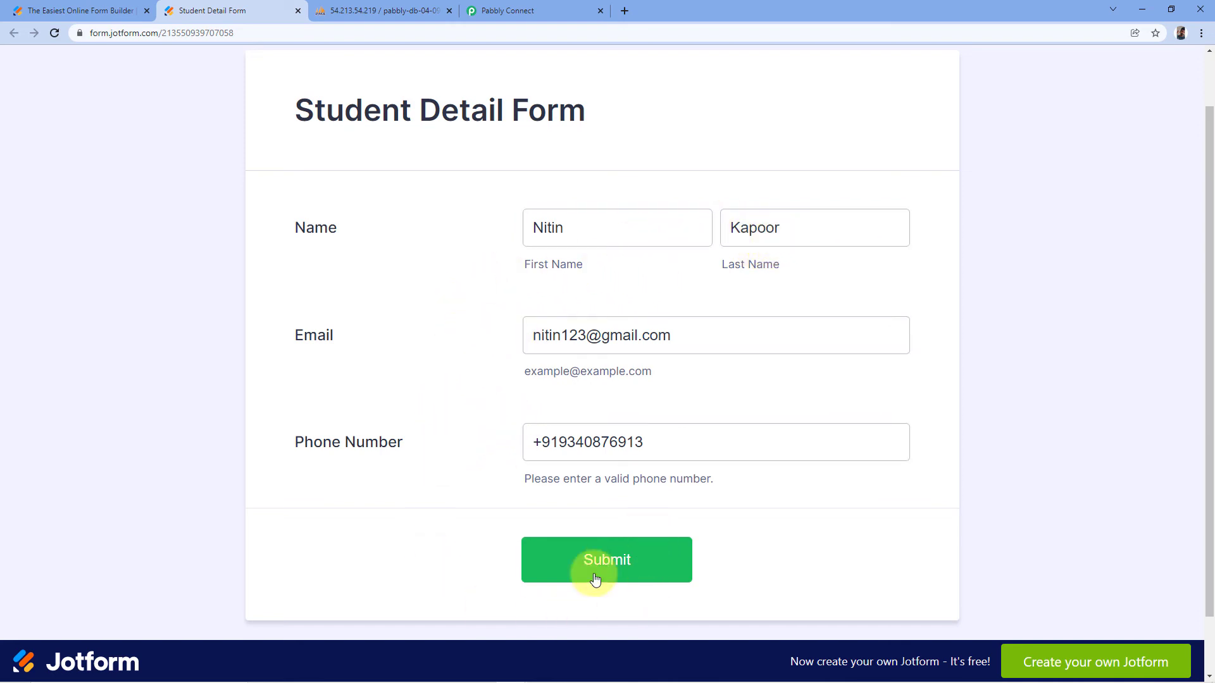
{"action": "left_click", "coordinate": [644, 573]}
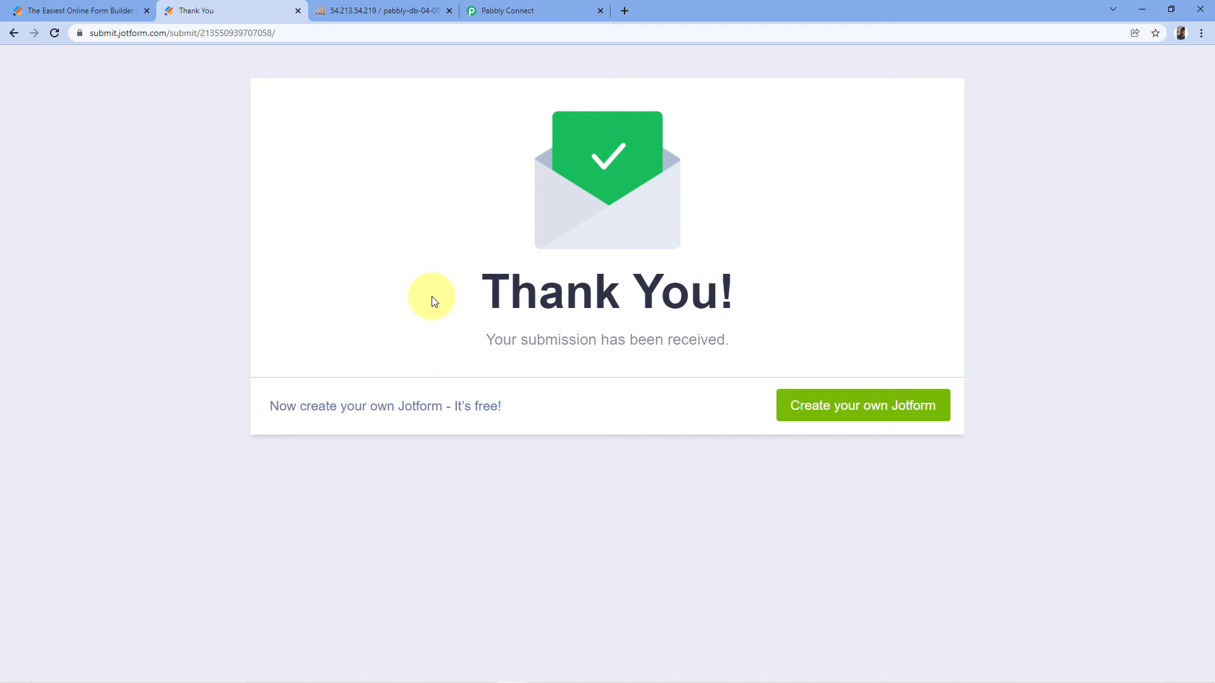
Return to phpMyAdmin and reload the student_info table to check the row from the live form submission.
{"action": "left_click", "coordinate": [356, 10]}
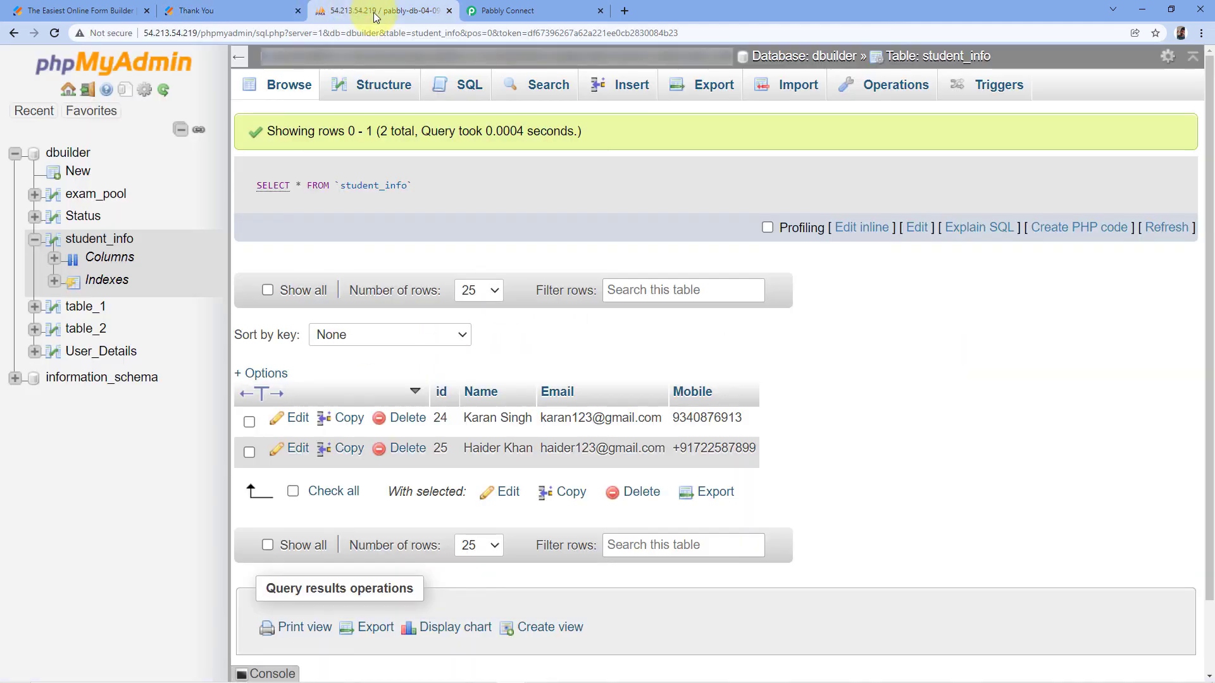
{"action": "left_click", "coordinate": [53, 33]}
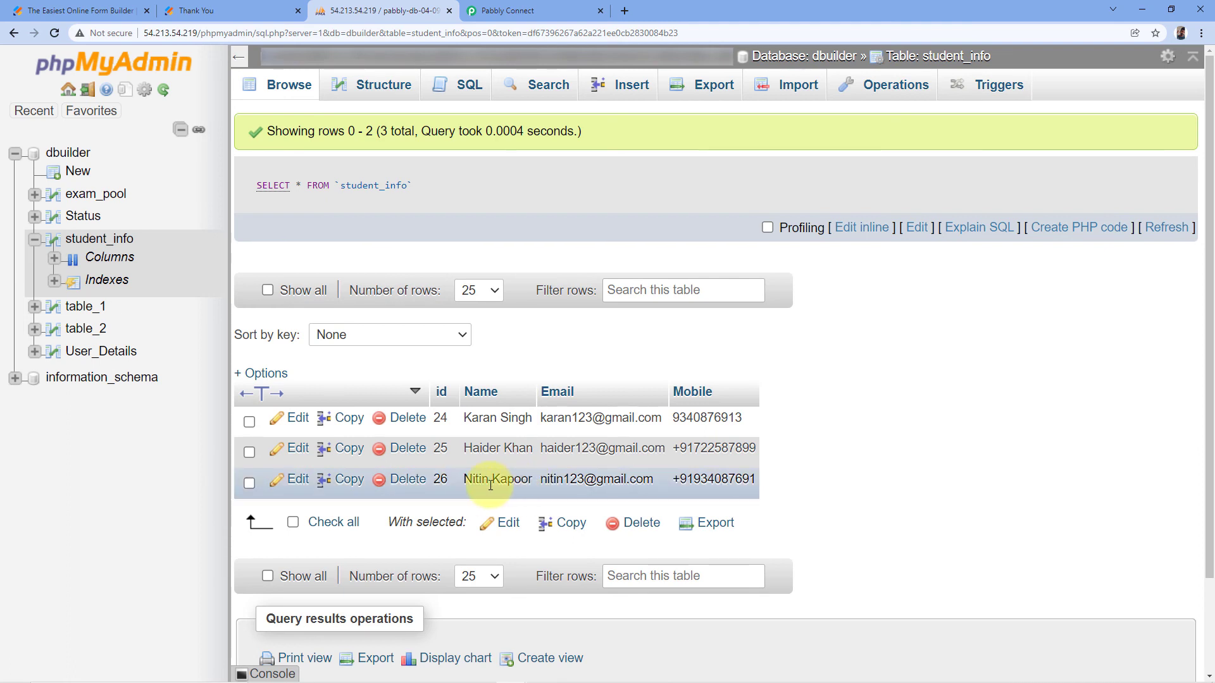
{"action": "left_click", "coordinate": [222, 10]}
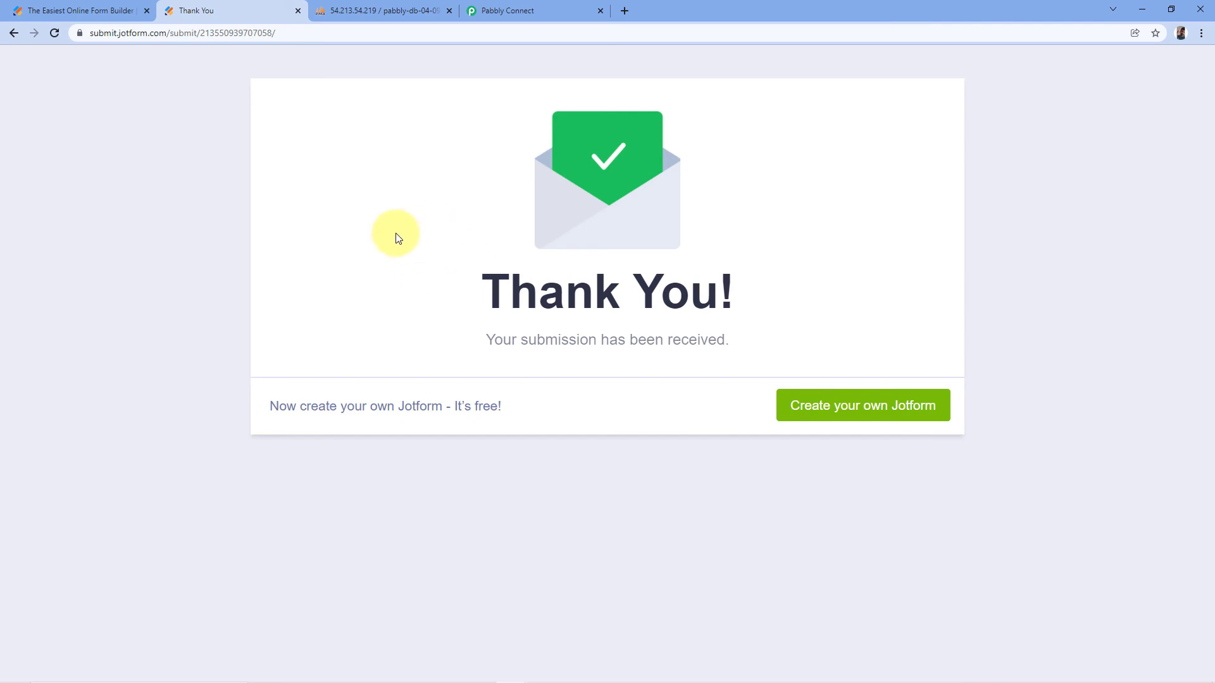
{"action": "left_click", "coordinate": [364, 8]}
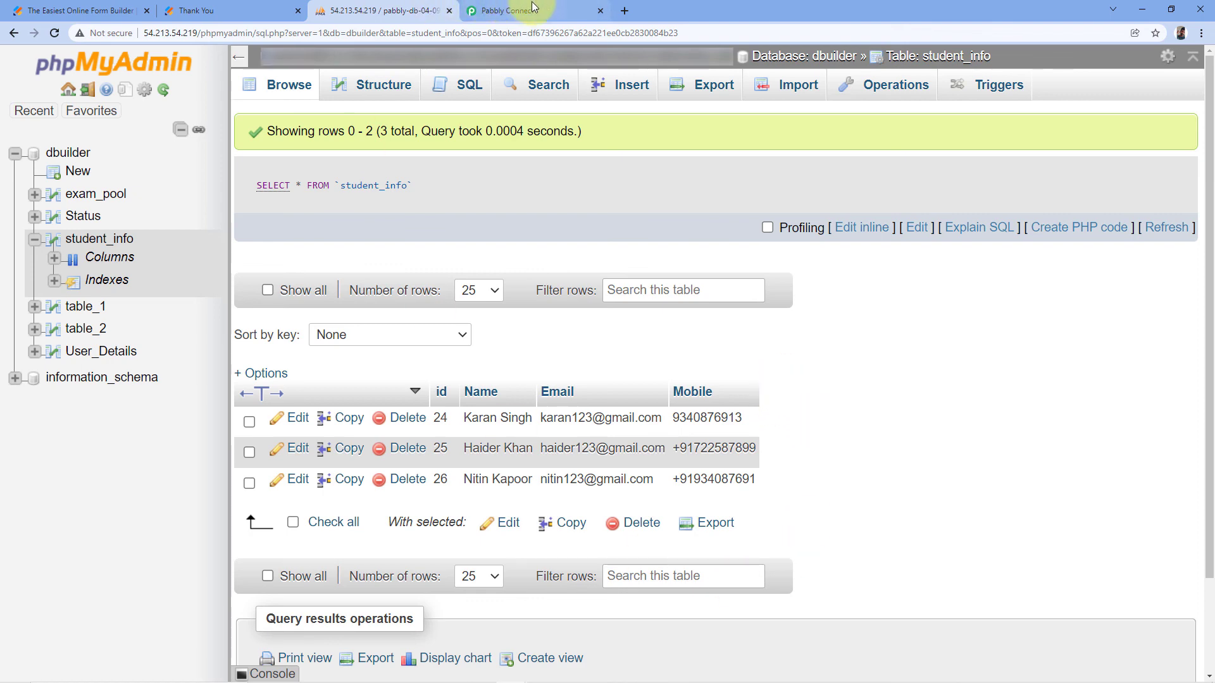
Return to Pabbly Connect and collapse the JotForm trigger to view the whole Jotform to MySQL workflow.
{"action": "left_click", "coordinate": [470, 14]}
{"action": "scroll", "coordinate": [1091, 274], "scroll_direction": "up", "scroll_amount": 12}
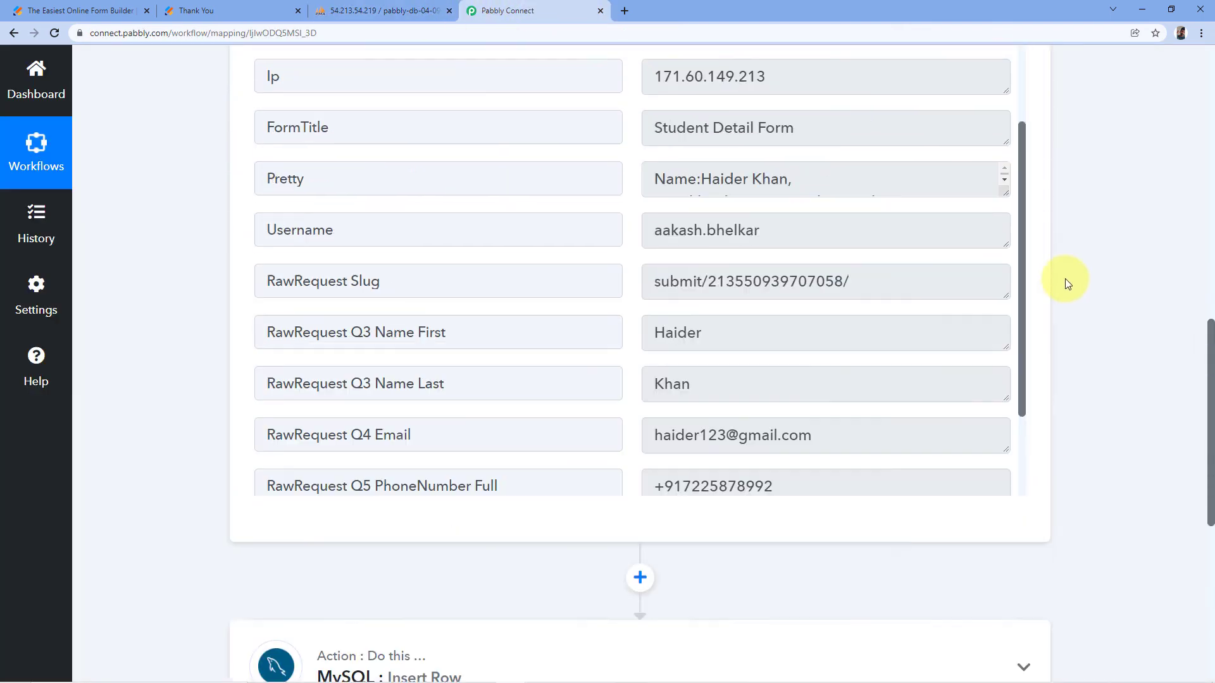
{"action": "scroll", "coordinate": [1065, 278], "scroll_direction": "up", "scroll_amount": 10}
{"action": "left_click", "coordinate": [1024, 250]}
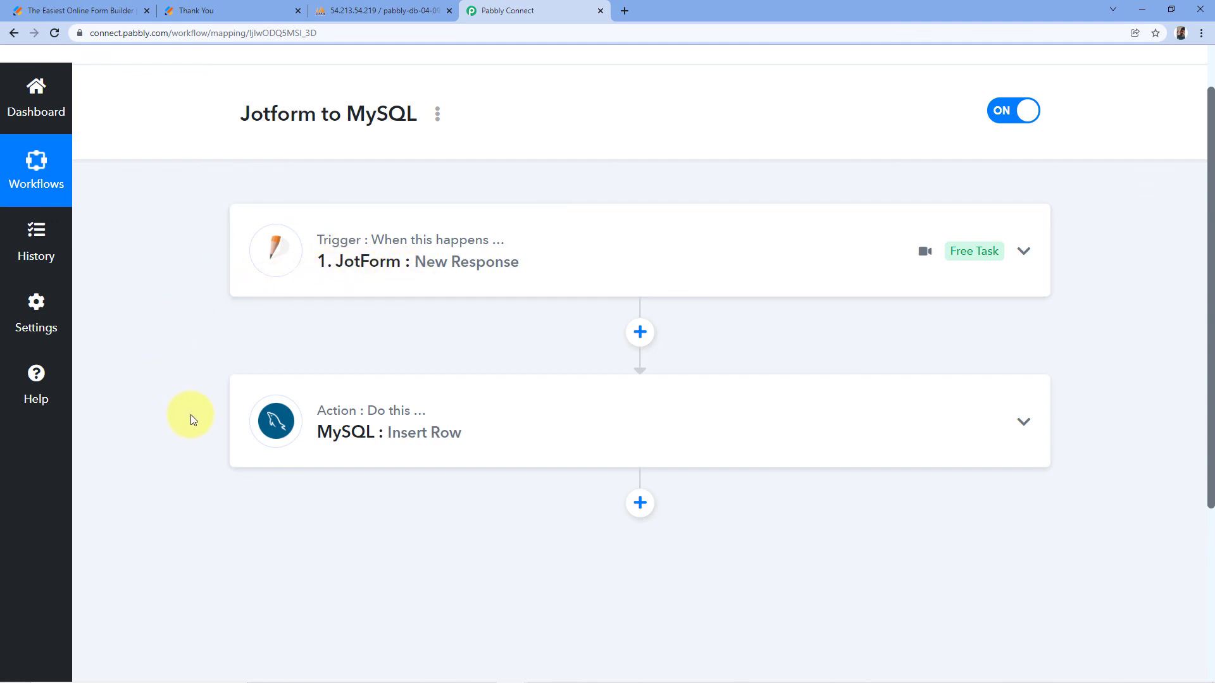
{"action": "scroll", "coordinate": [461, 325], "scroll_direction": "up", "scroll_amount": 1}
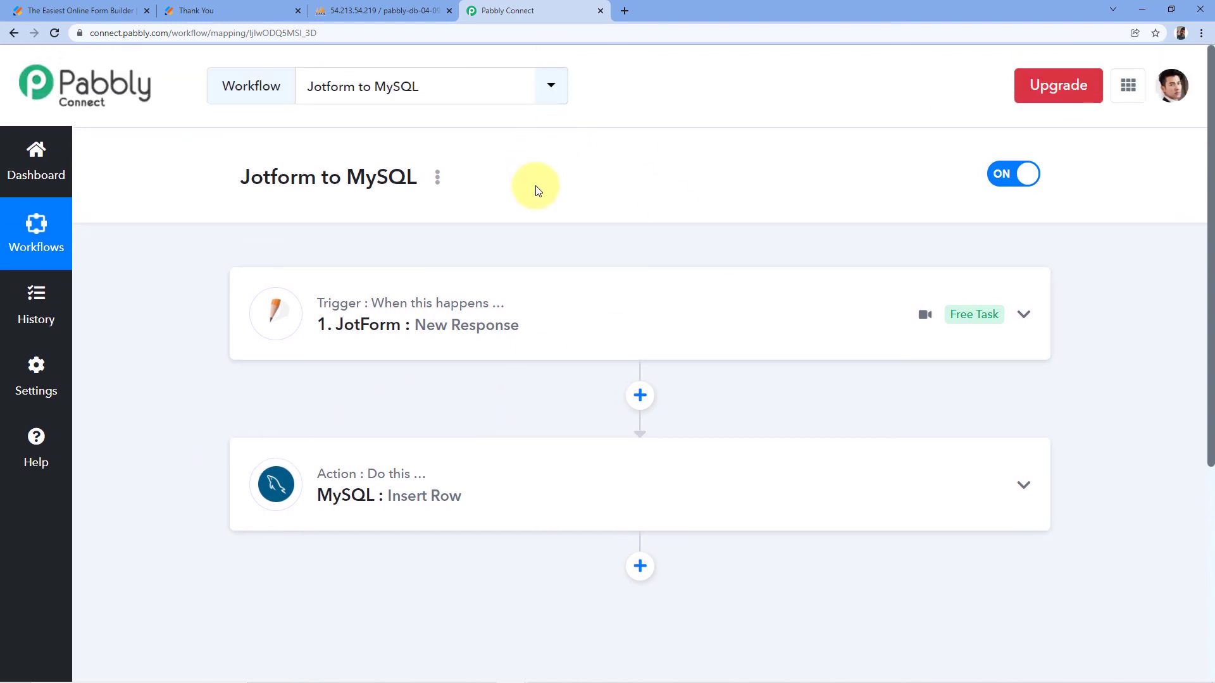